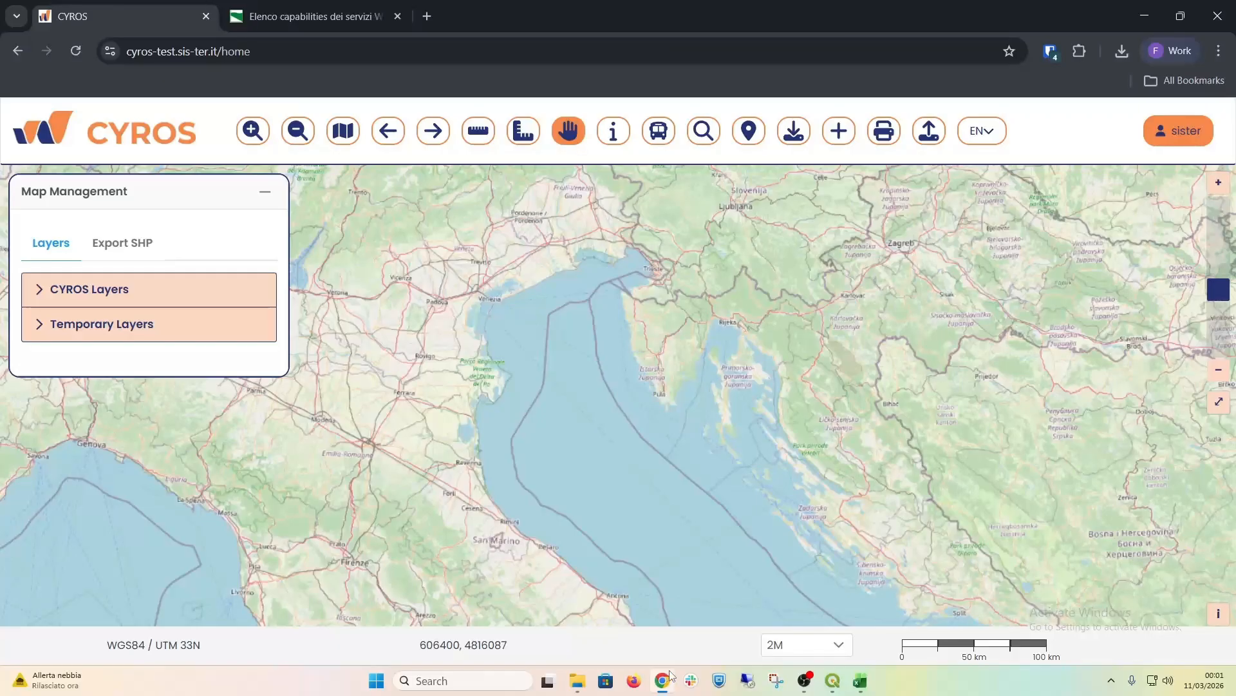
Step: Zoom the map to the address Santarcangelo di Romagna and set the map scale to 1:10000
click(704, 130)
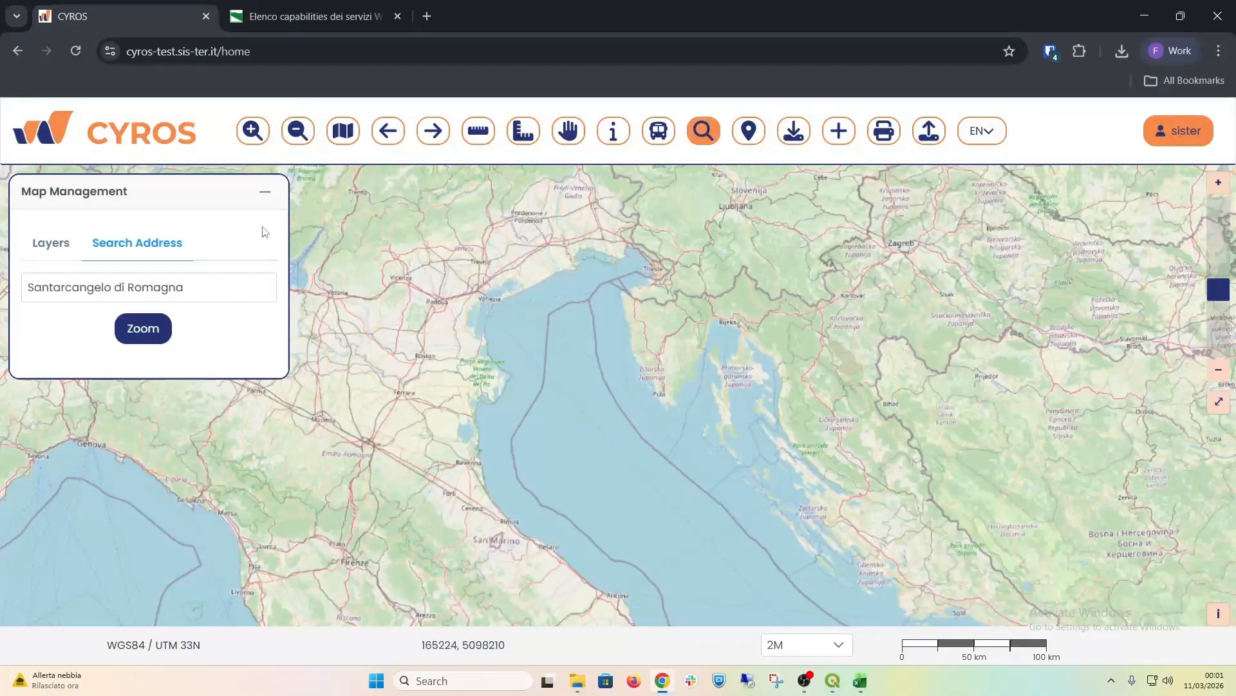
click(130, 329)
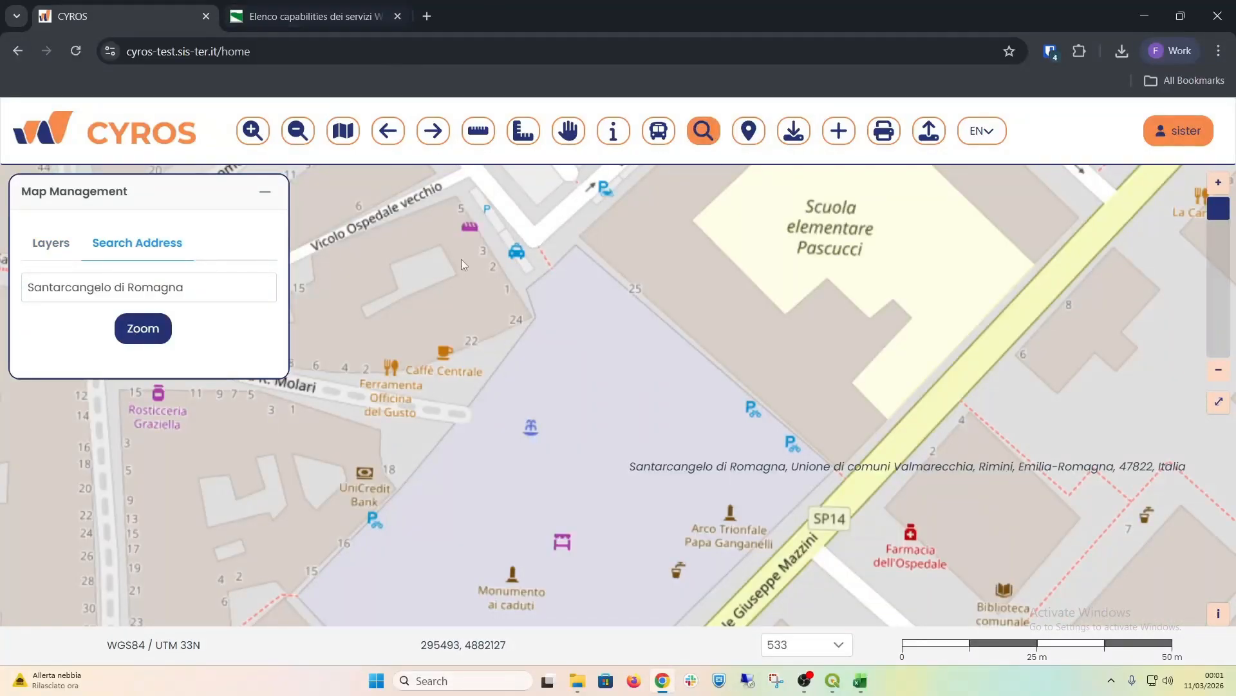
click(823, 646)
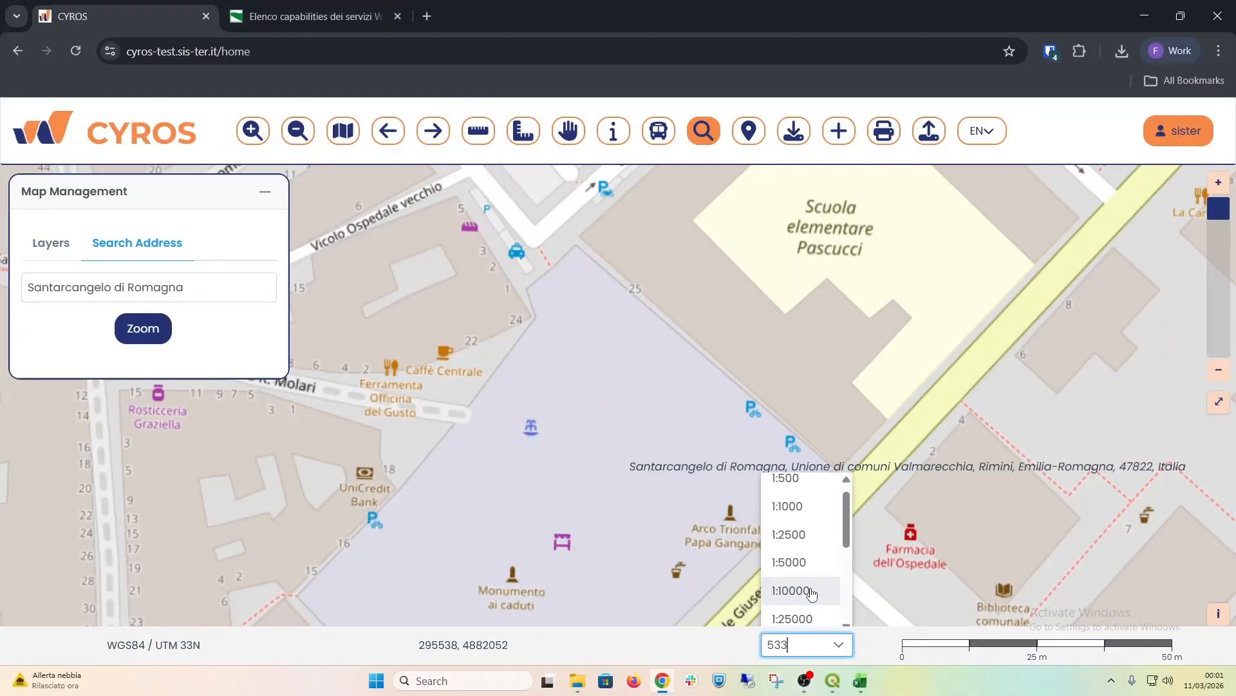
click(799, 591)
drag(590, 399, 509, 374)
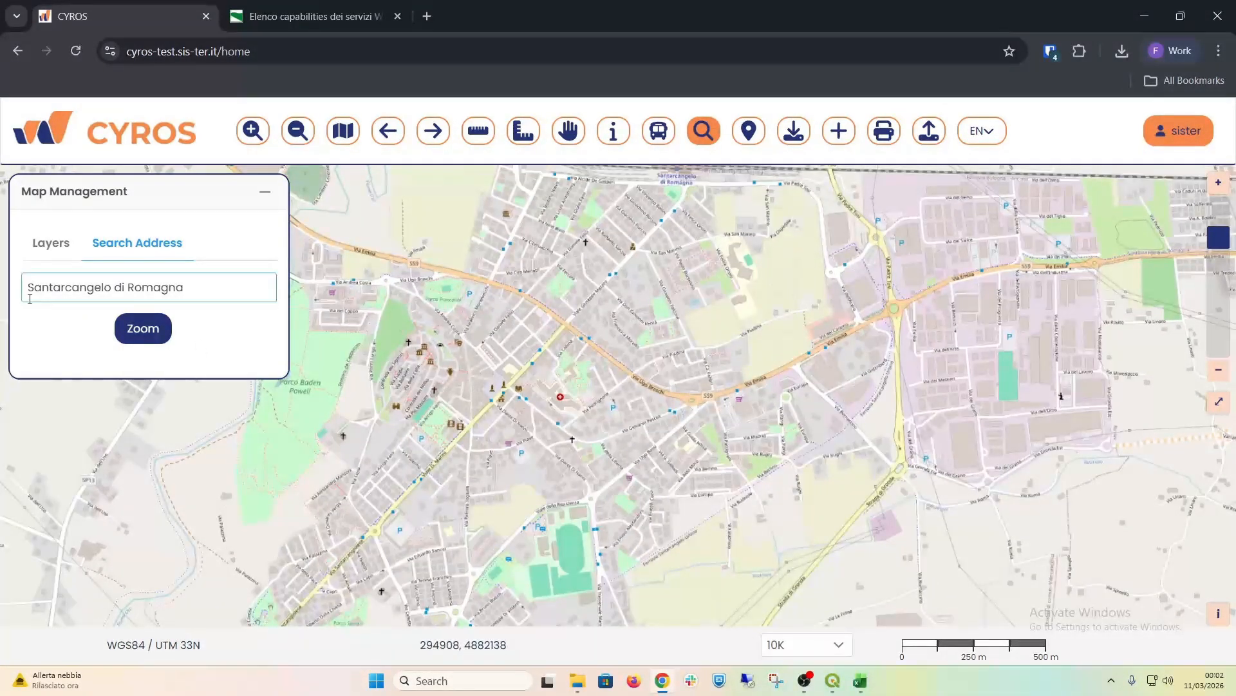
Step: Turn on the Cycling routes layer in the CYROS Layers group and expand its legend
click(48, 254)
click(37, 291)
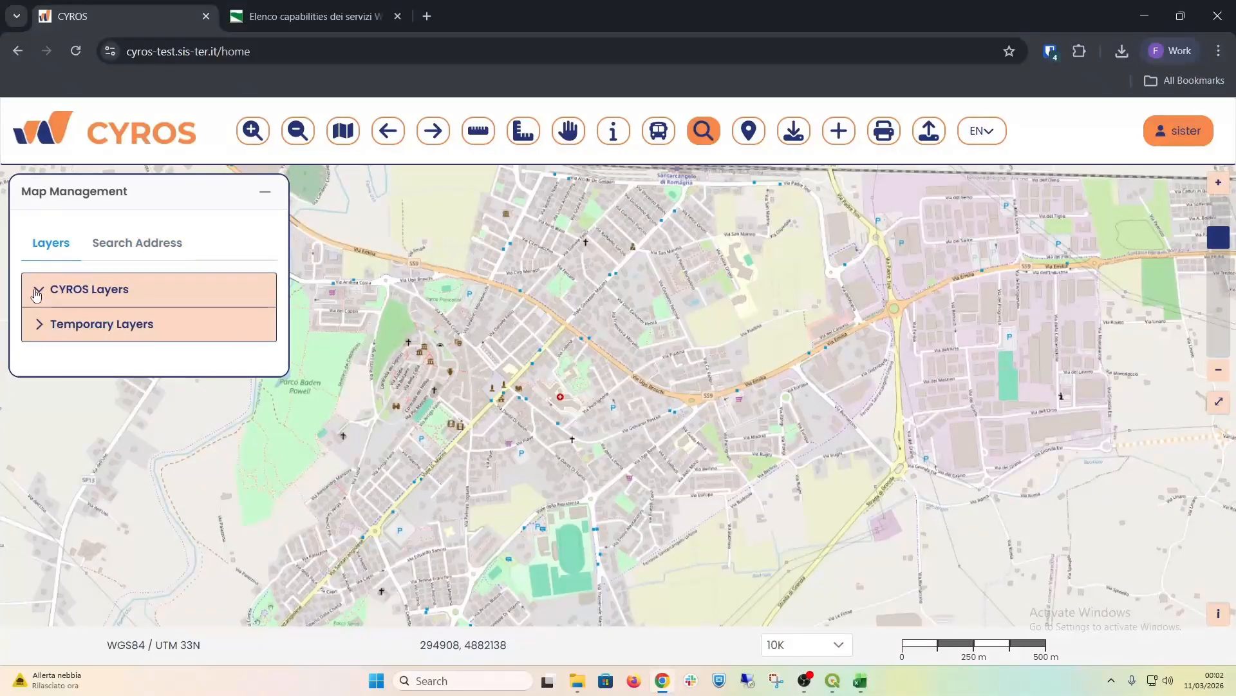
click(55, 335)
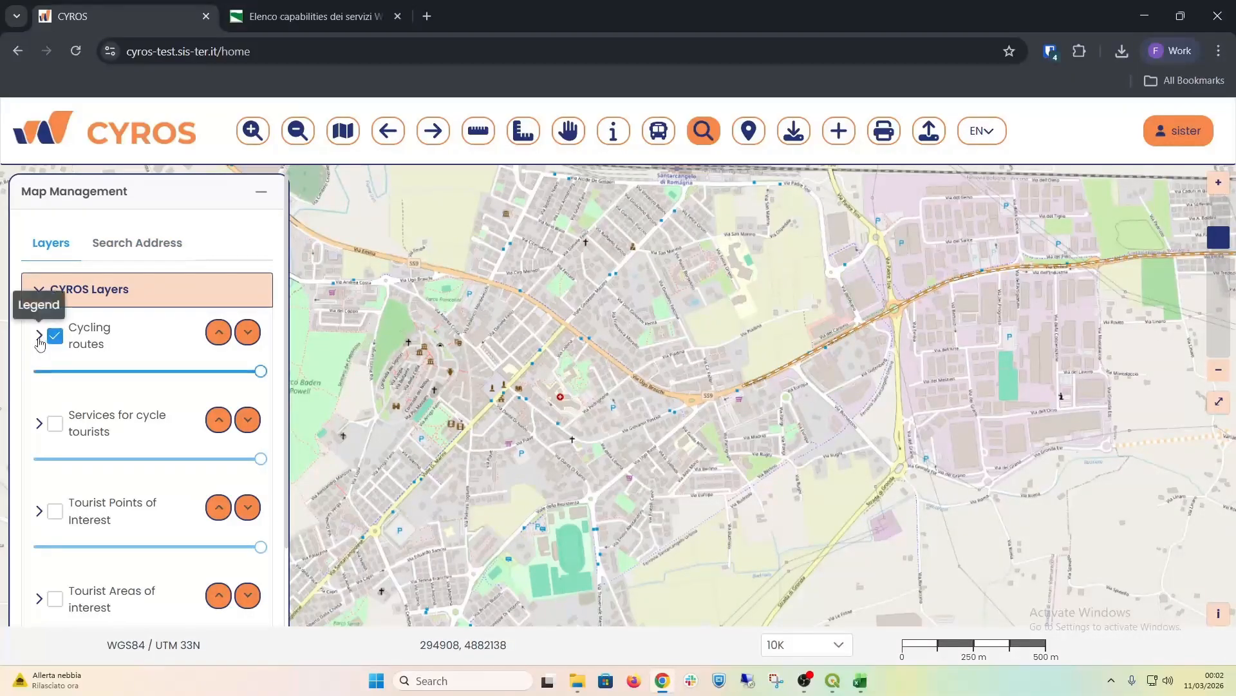
click(40, 340)
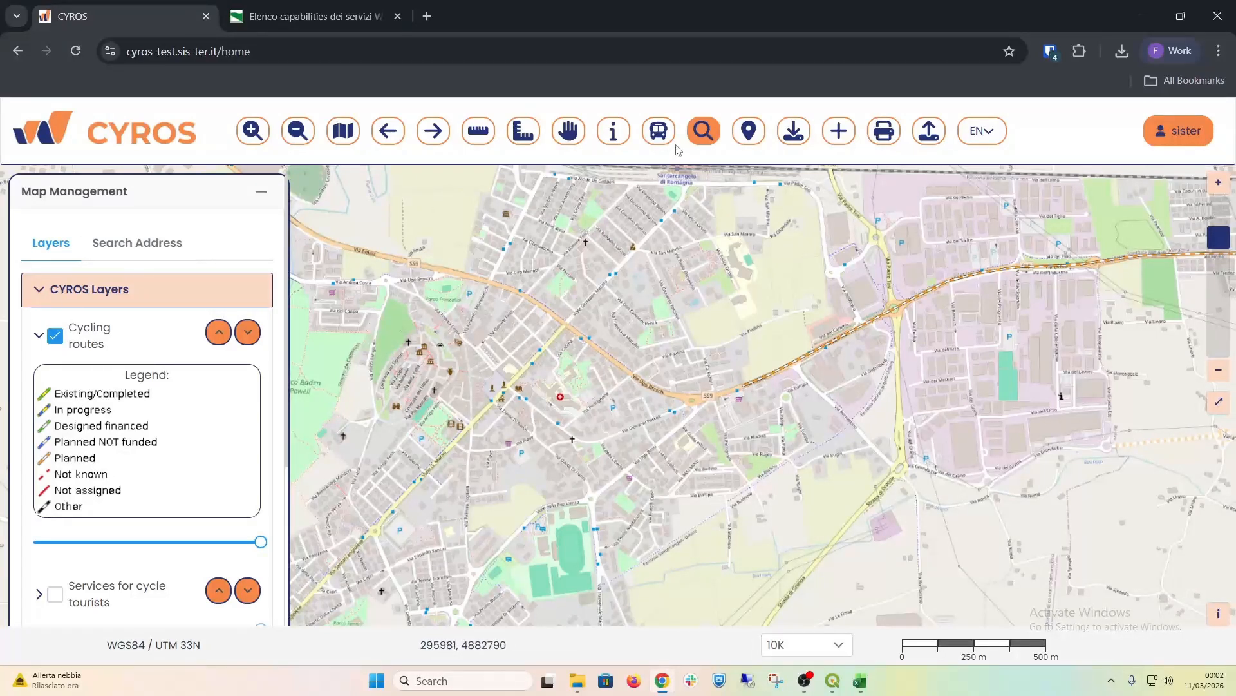
Step: Identify a cycling route east of the town centre by point, close its information and return to the CYROS Layers list
click(614, 132)
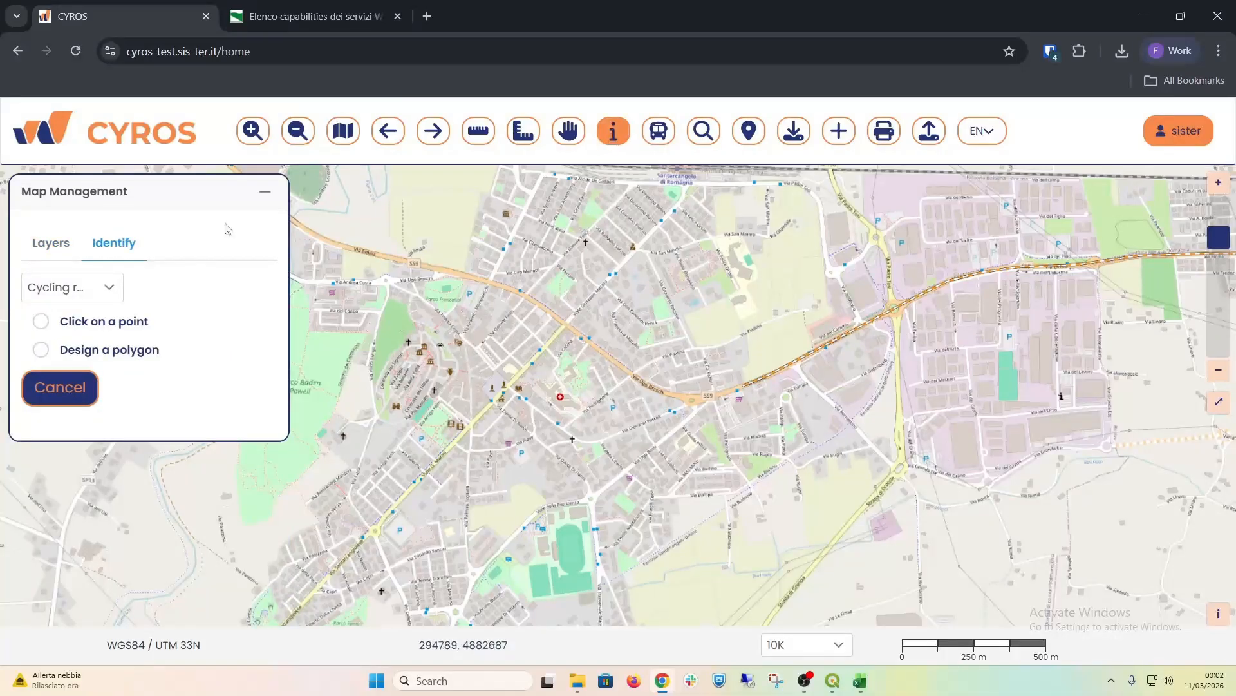
click(40, 322)
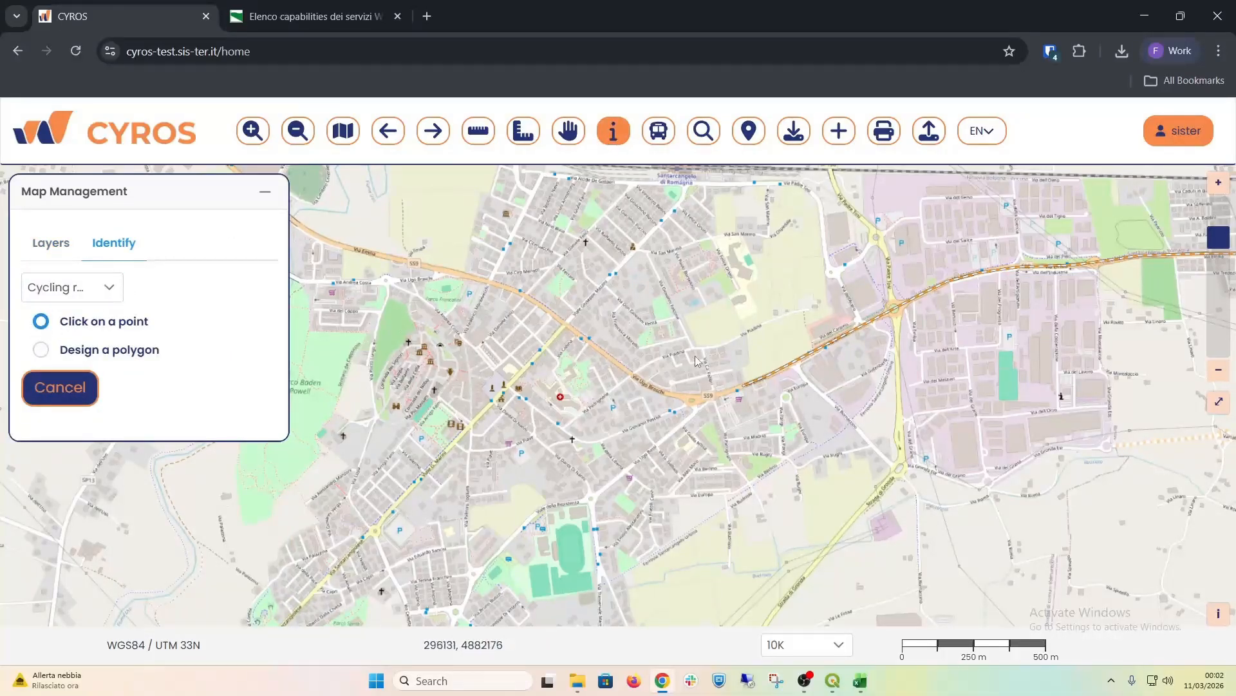
click(782, 372)
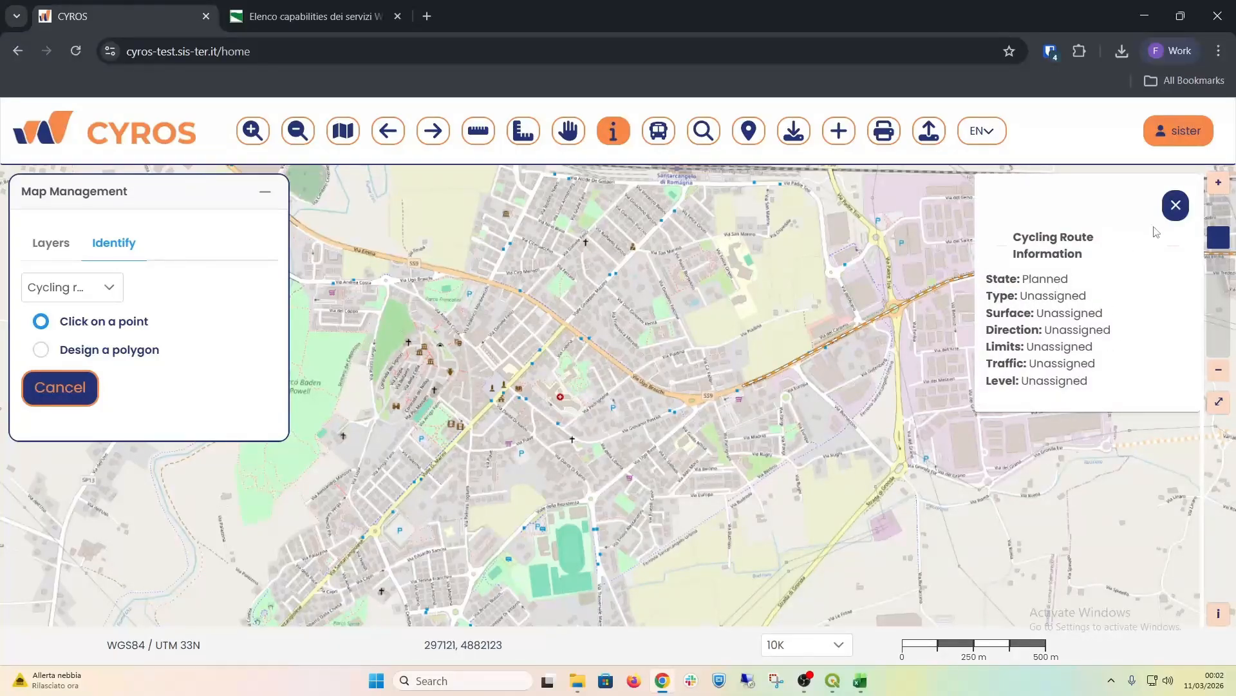
click(1175, 205)
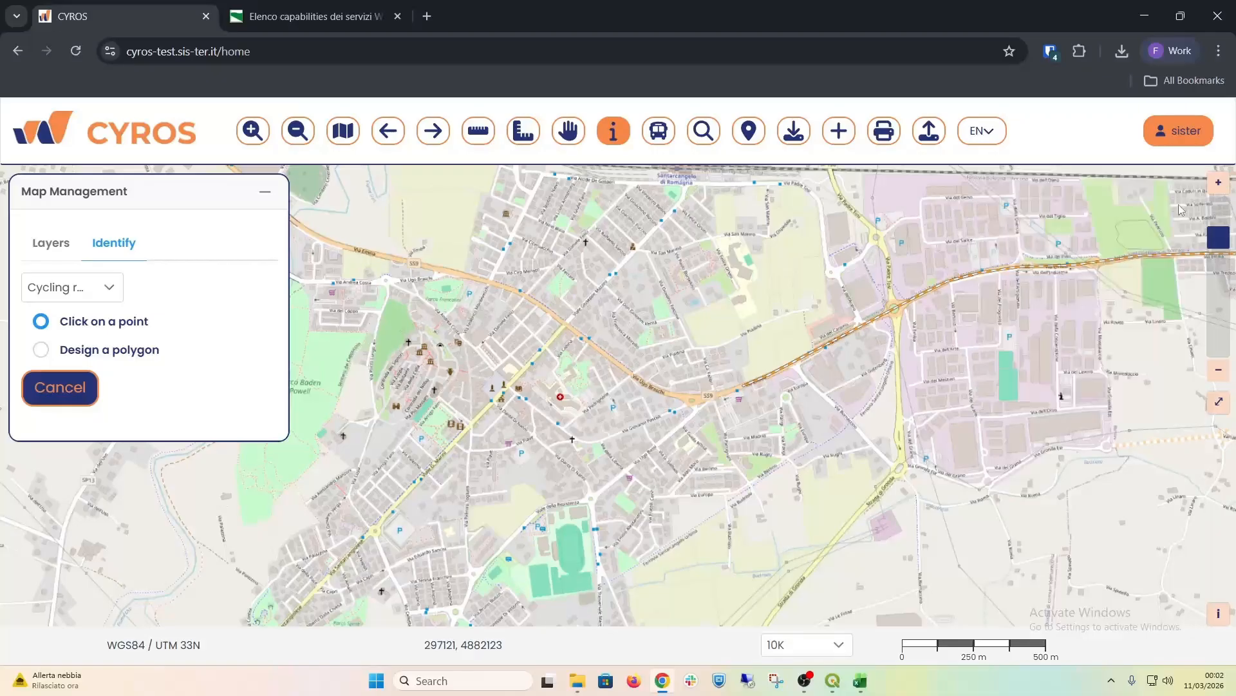
click(73, 256)
click(37, 291)
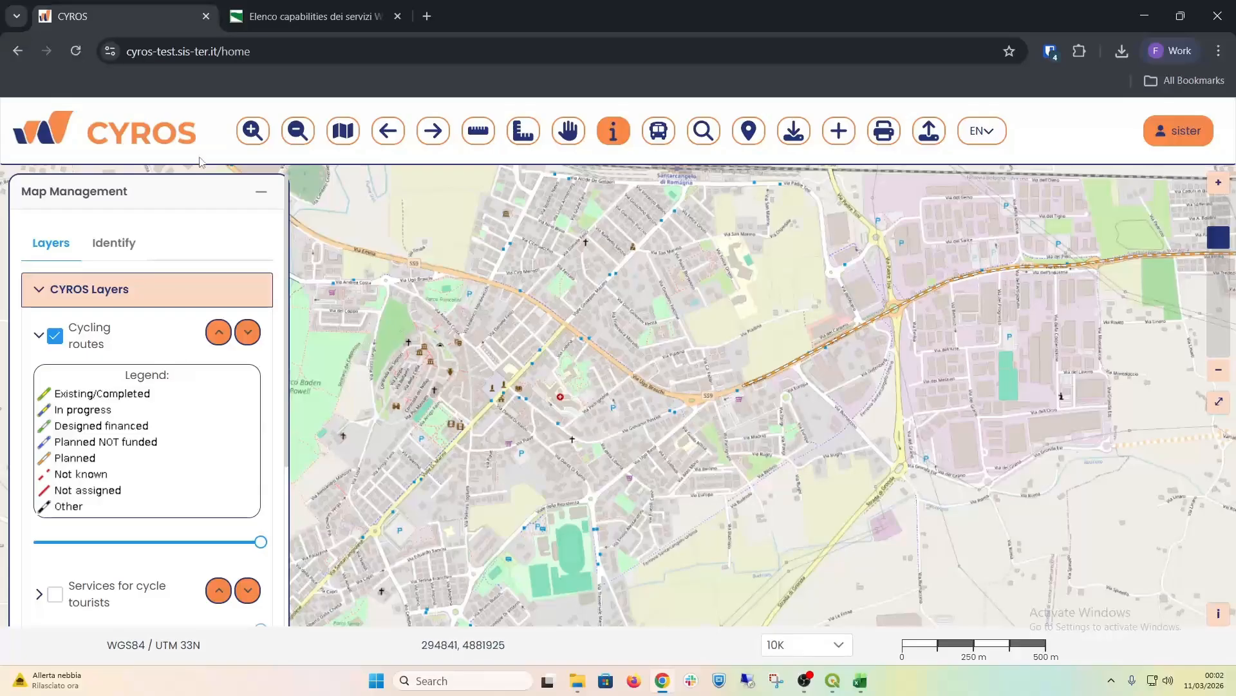
Step: Open the SHP data export, choose to export an entire layer and look through the selectable layers
click(798, 138)
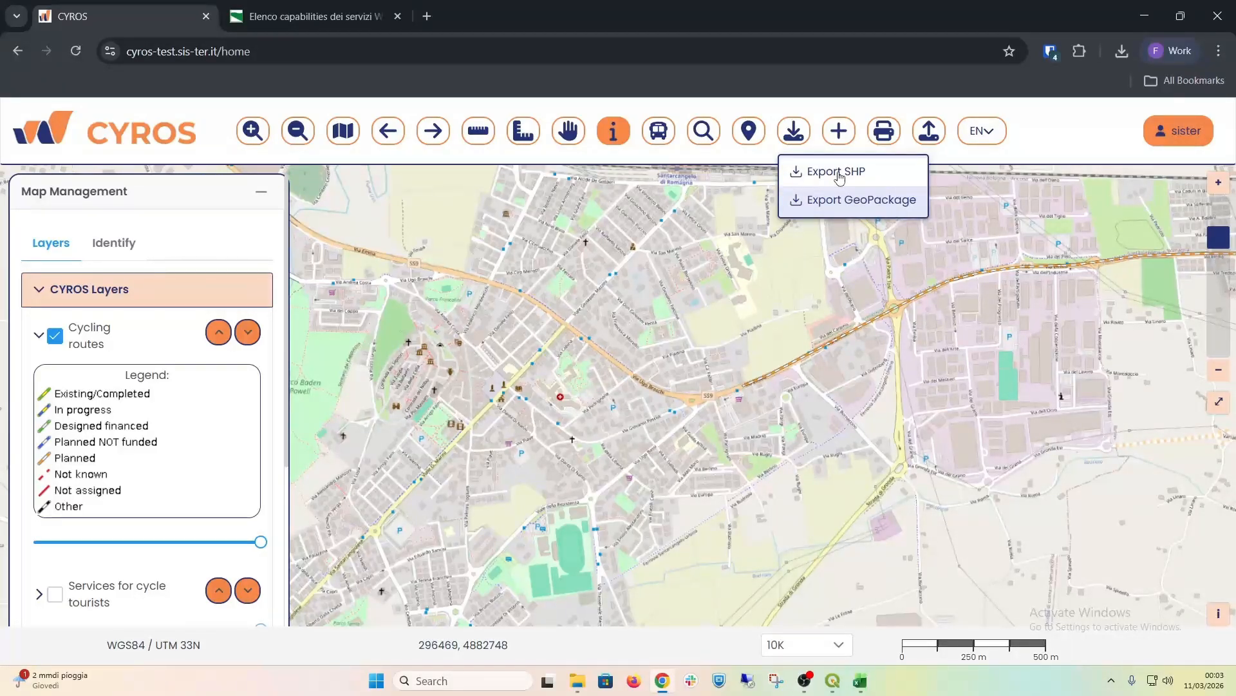
click(836, 172)
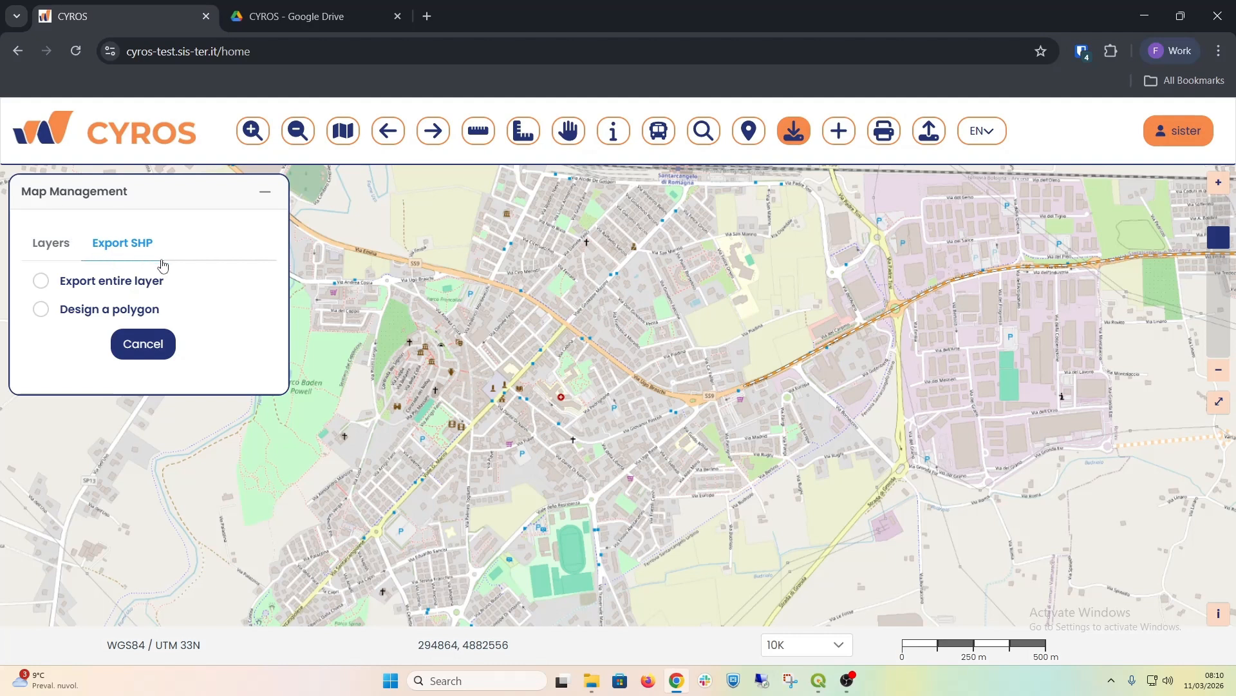
click(143, 287)
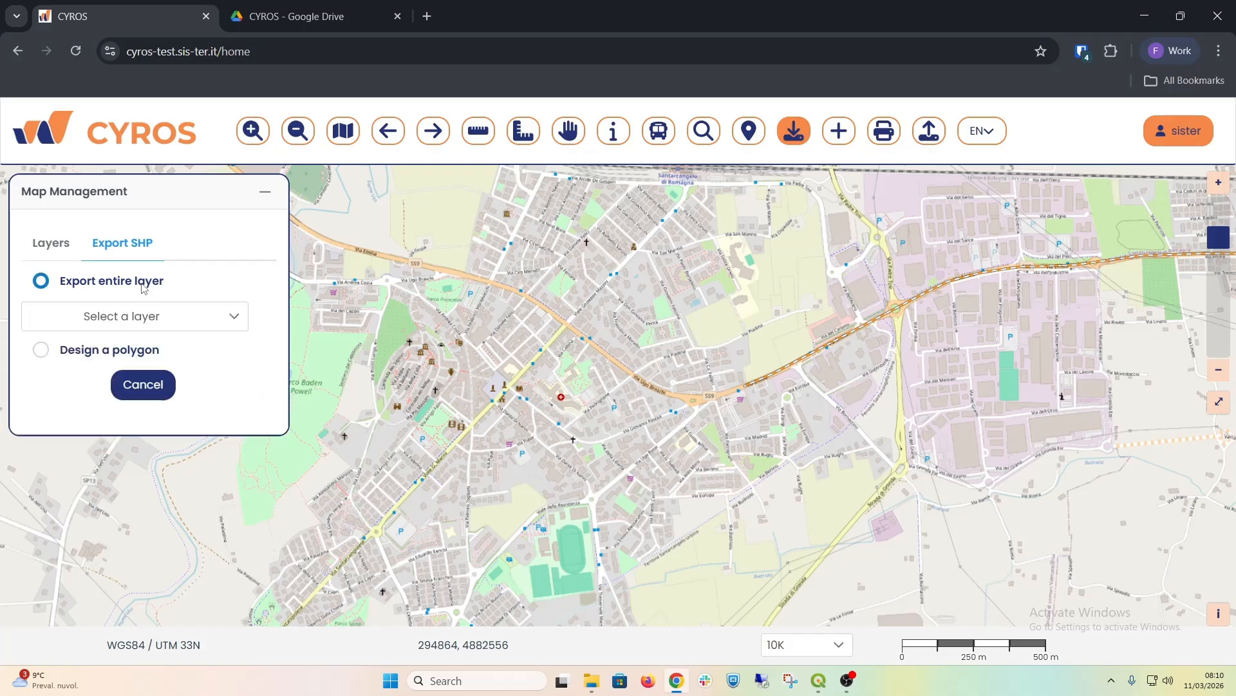
click(180, 320)
mouse_move(244, 358)
mouse_down()
mouse_move(248, 391)
mouse_move(243, 351)
mouse_up()
click(236, 322)
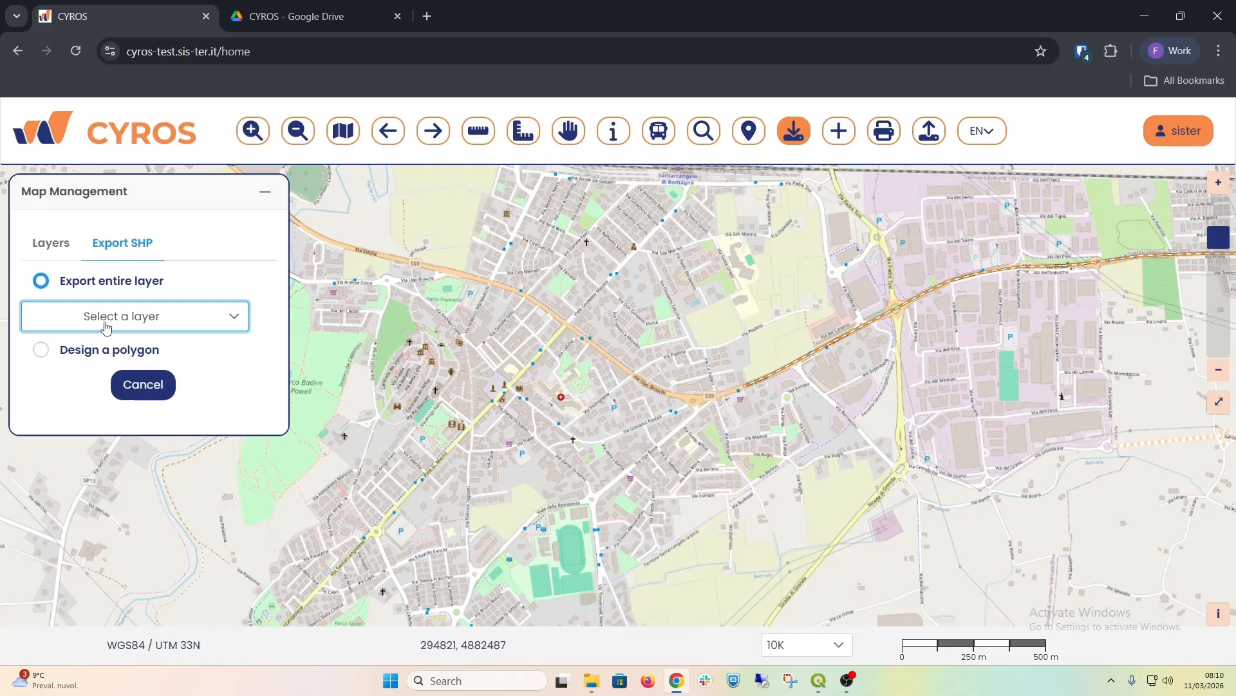
Step: Export the data inside a freehand polygon drawn around the main road east of the town centre as SHP
click(40, 351)
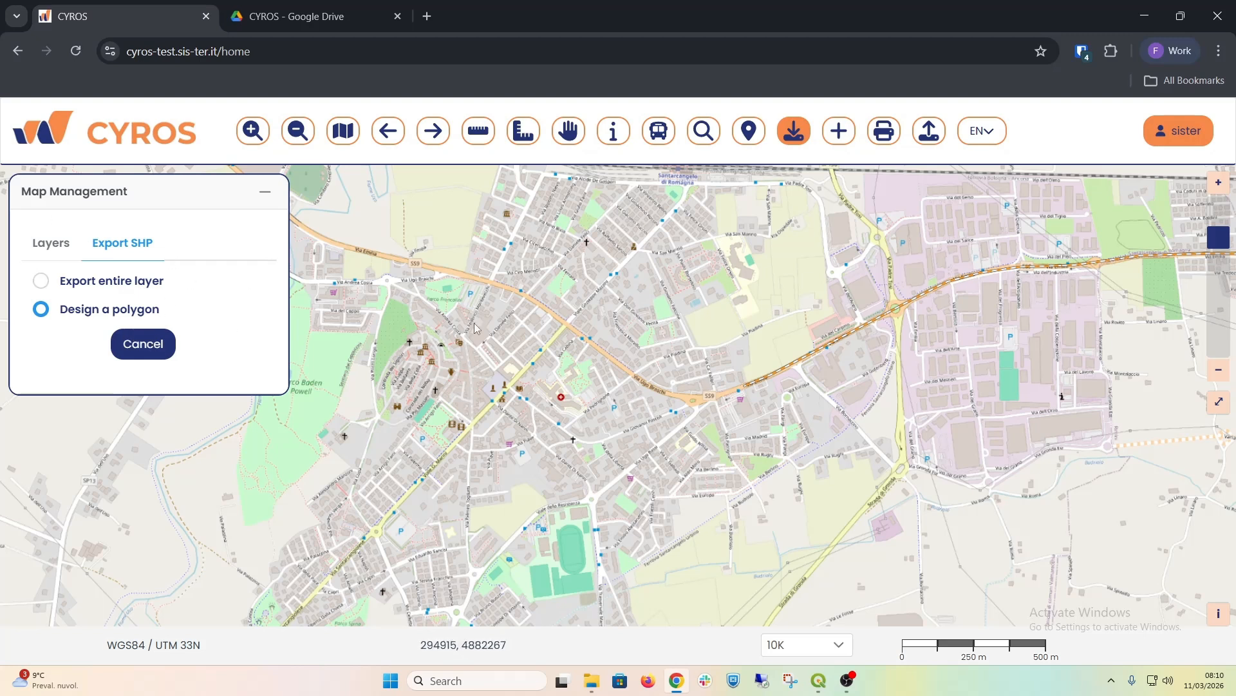
mouse_move(754, 300)
mouse_down()
mouse_move(725, 316)
mouse_move(695, 409)
mouse_move(758, 454)
mouse_move(870, 471)
mouse_move(958, 405)
mouse_move(966, 348)
mouse_move(902, 252)
mouse_move(818, 259)
mouse_up()
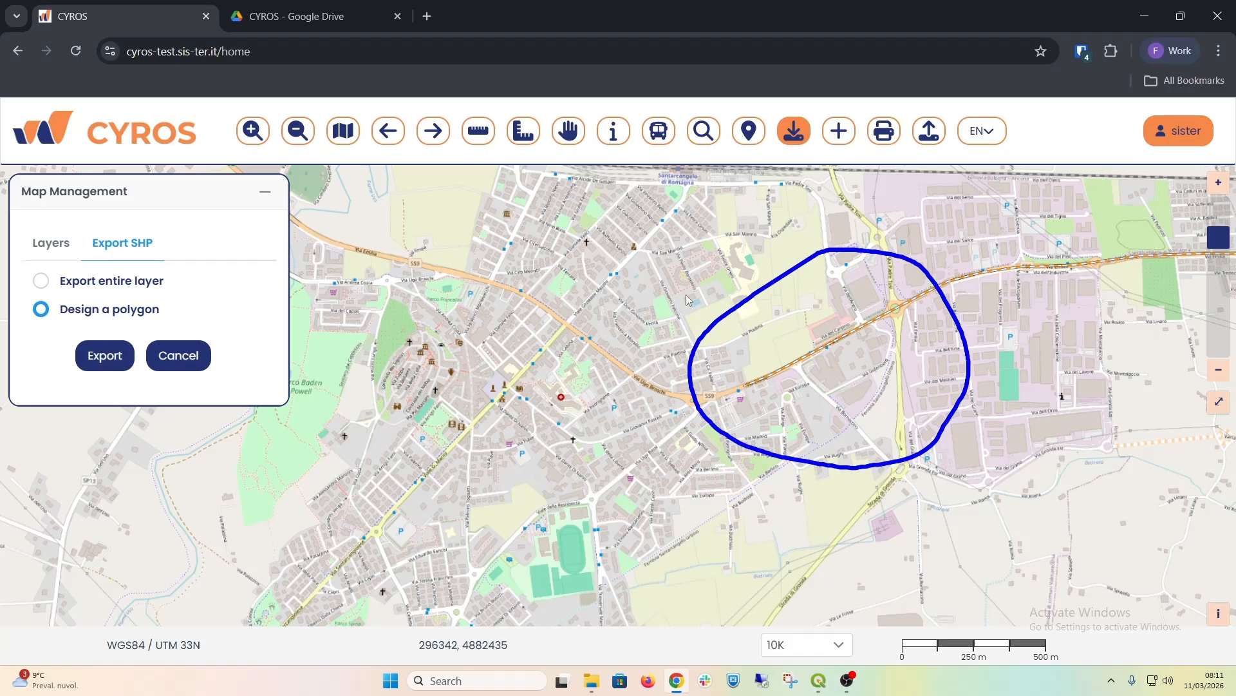
click(100, 361)
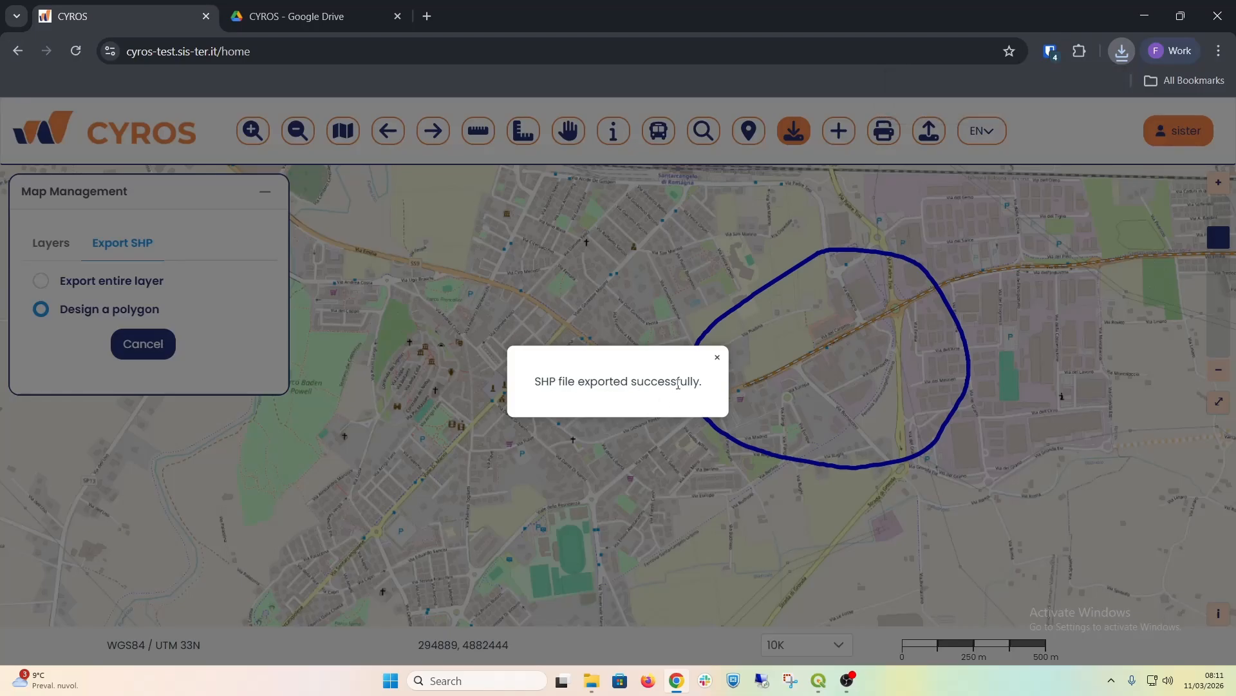
click(718, 358)
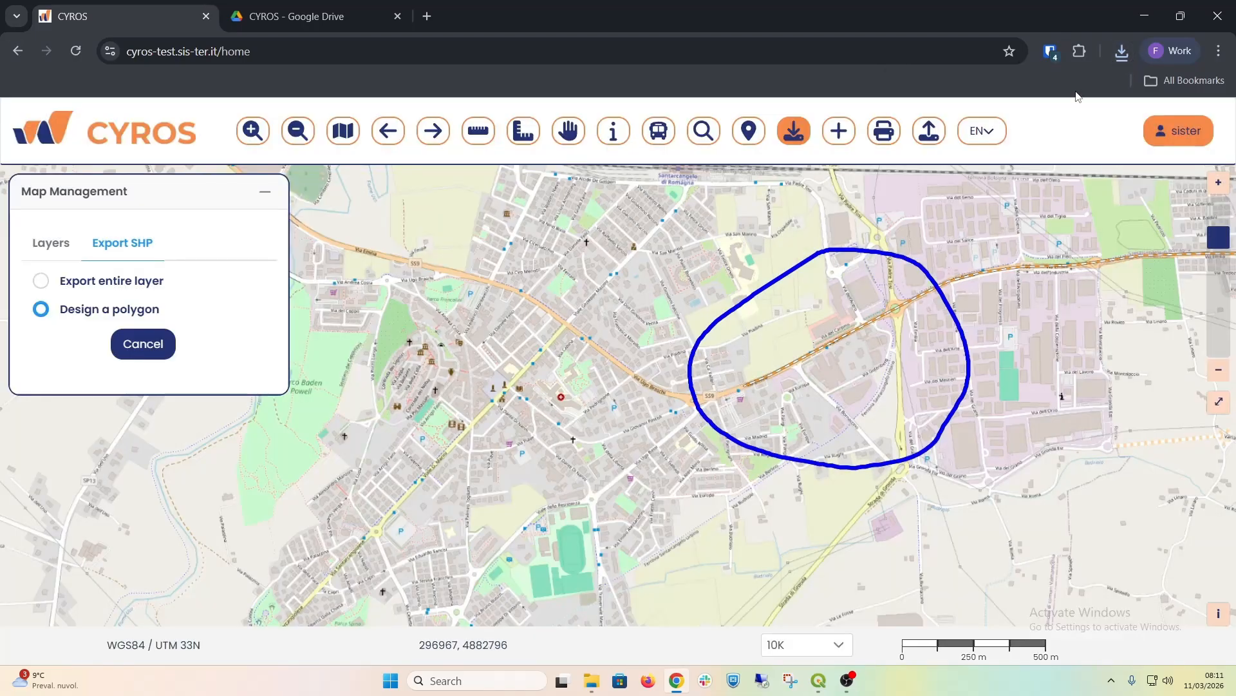
Step: Open the downloaded zip archive in File Explorer, using that app just once
click(1120, 56)
click(1030, 125)
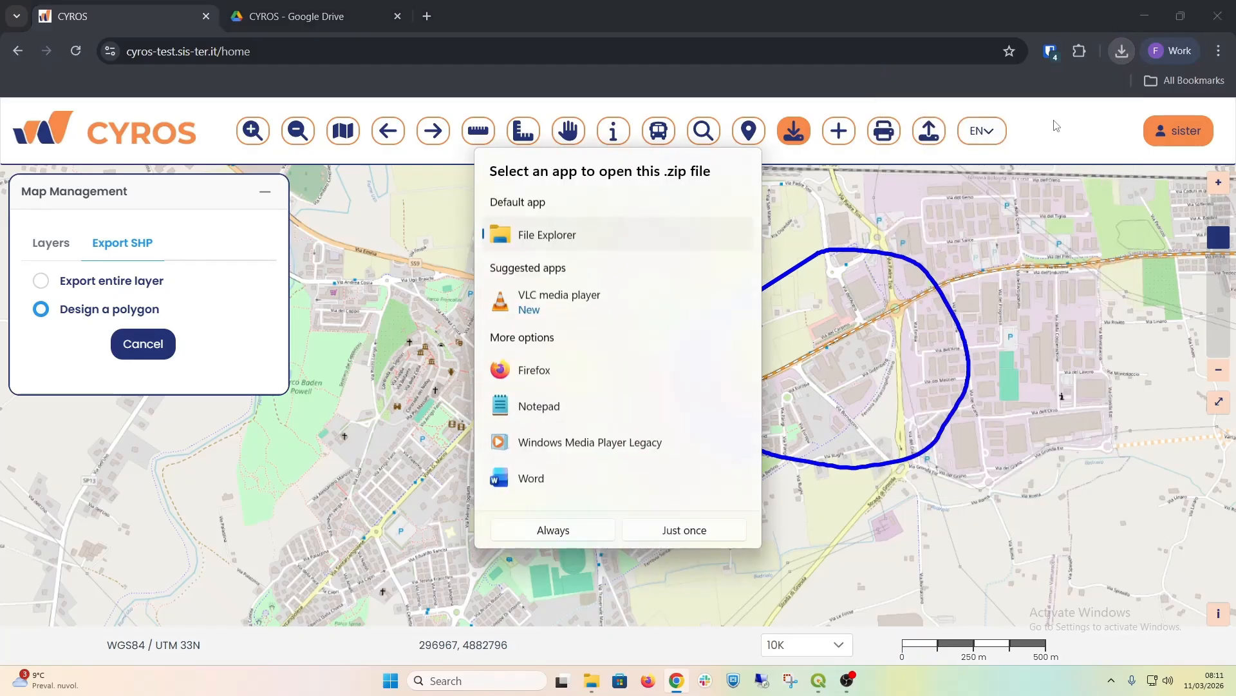
click(662, 531)
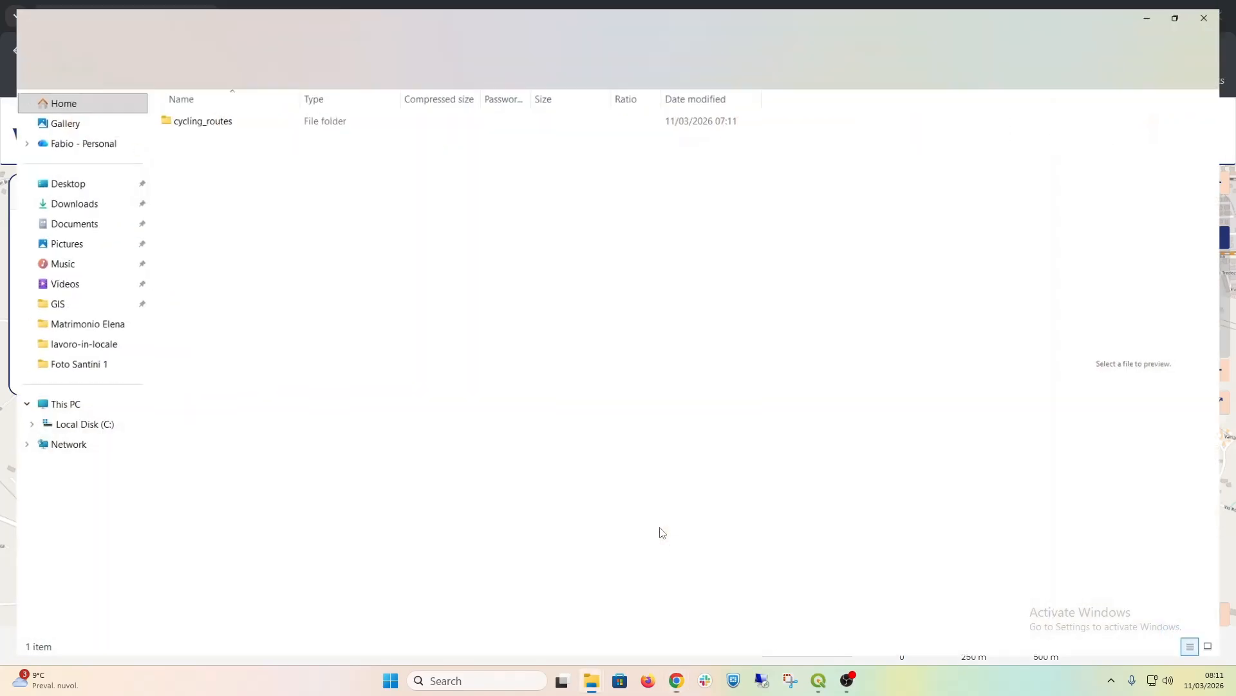
Step: Move the cycling_routes folder out of the selected_layers archive into the cycling_routes folder on the Desktop
right_click(200, 125)
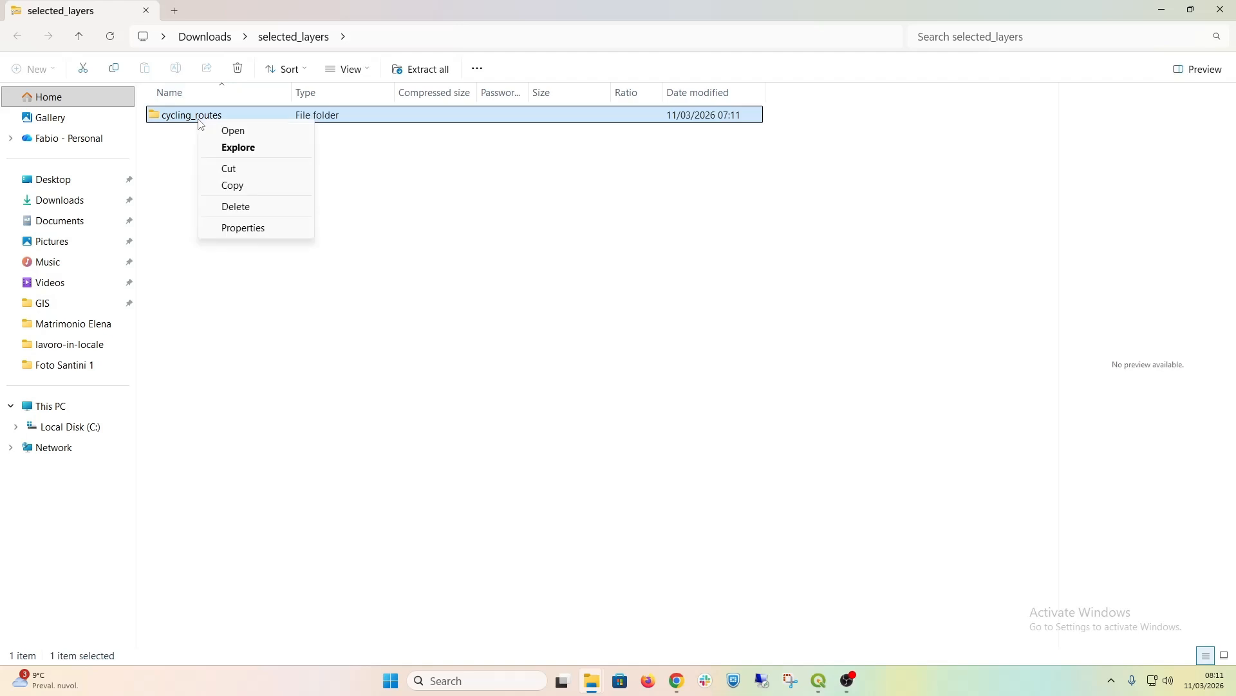
click(240, 174)
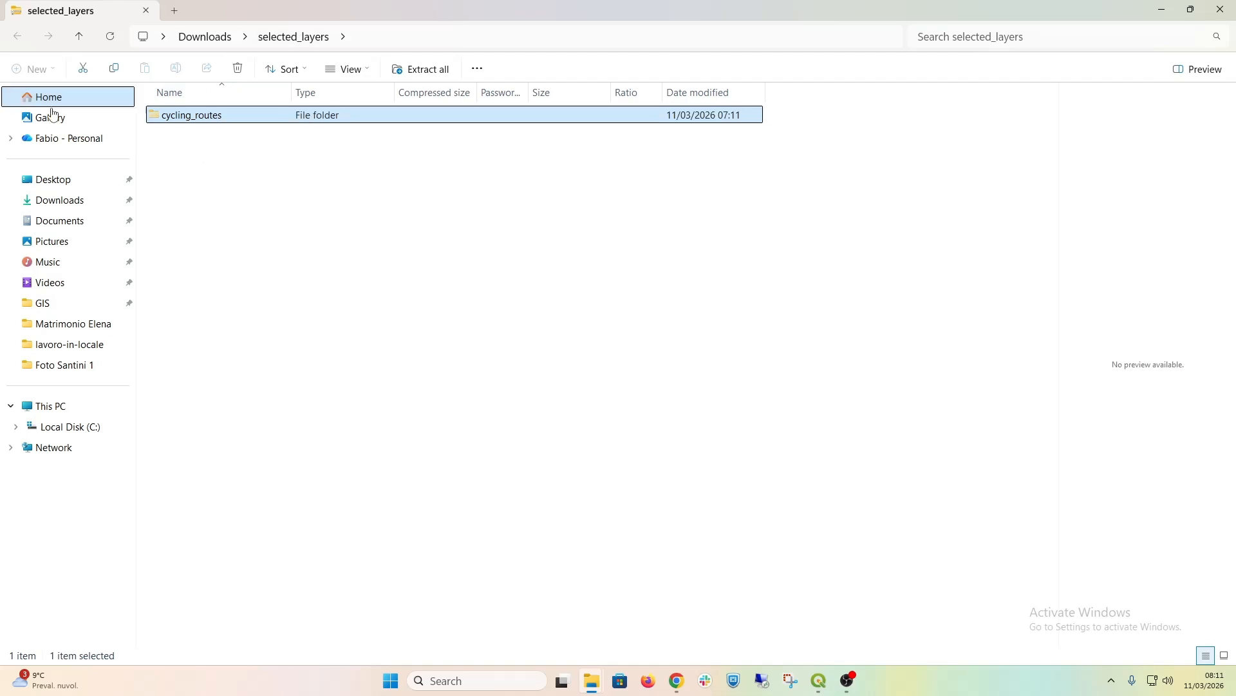
click(68, 185)
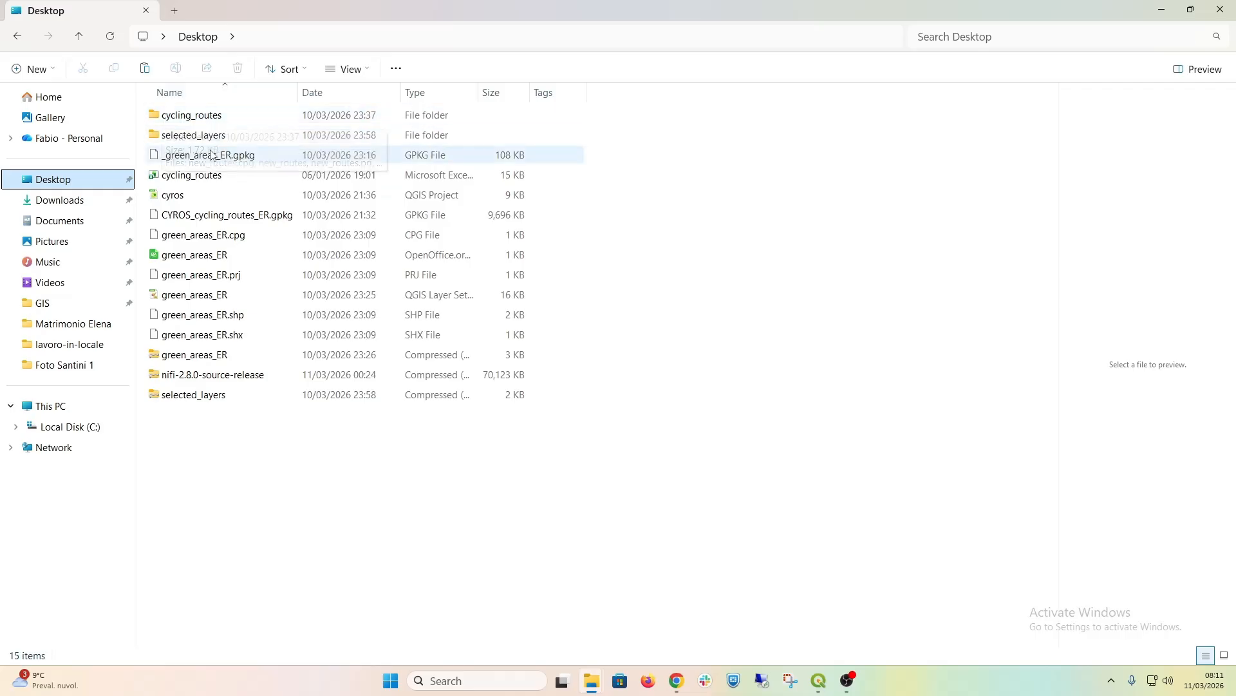
double_click(204, 121)
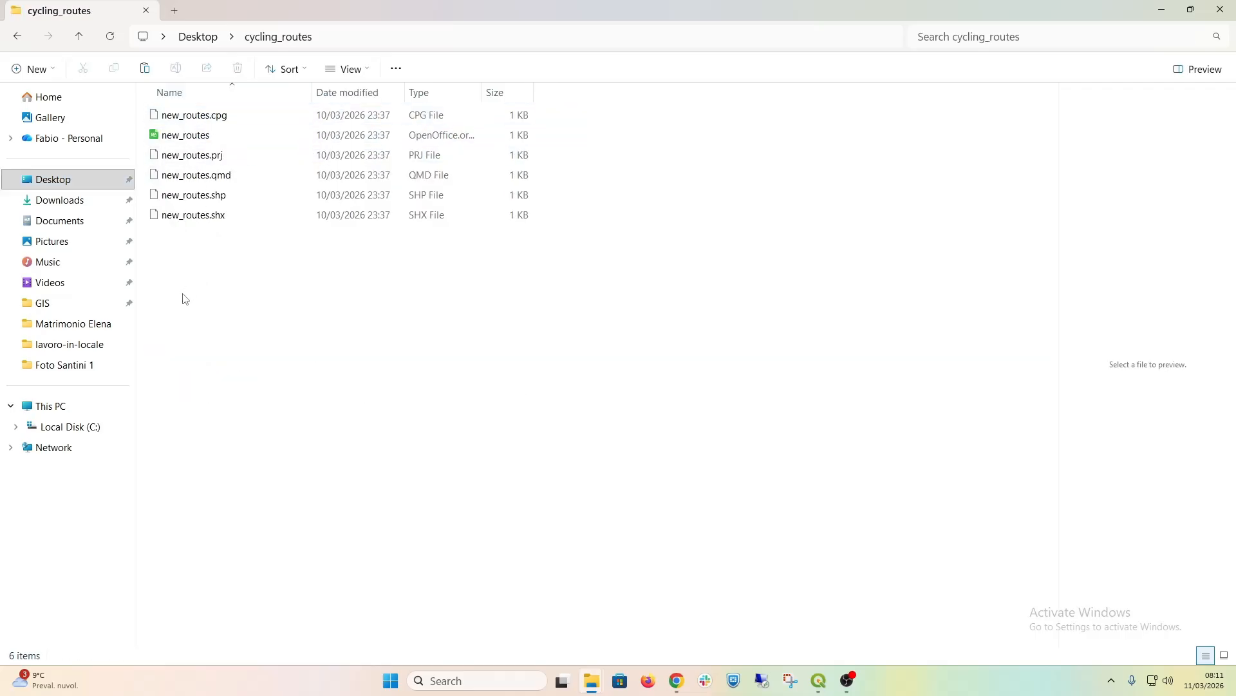
right_click(192, 313)
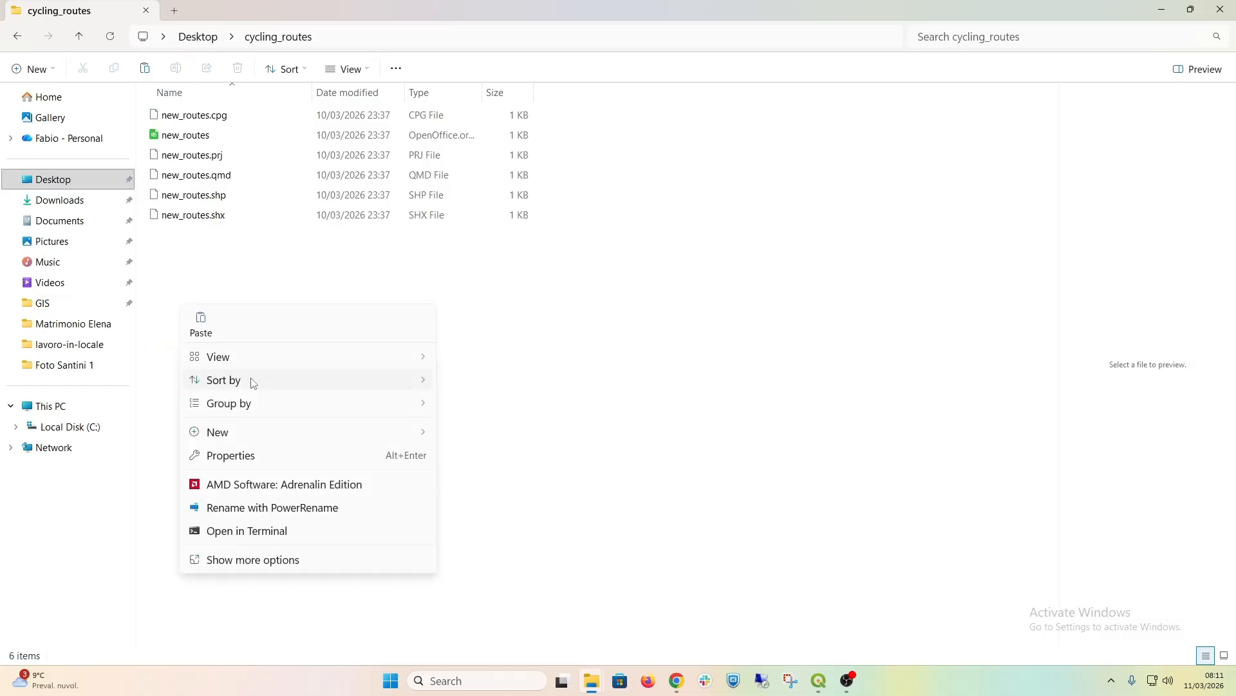
click(204, 323)
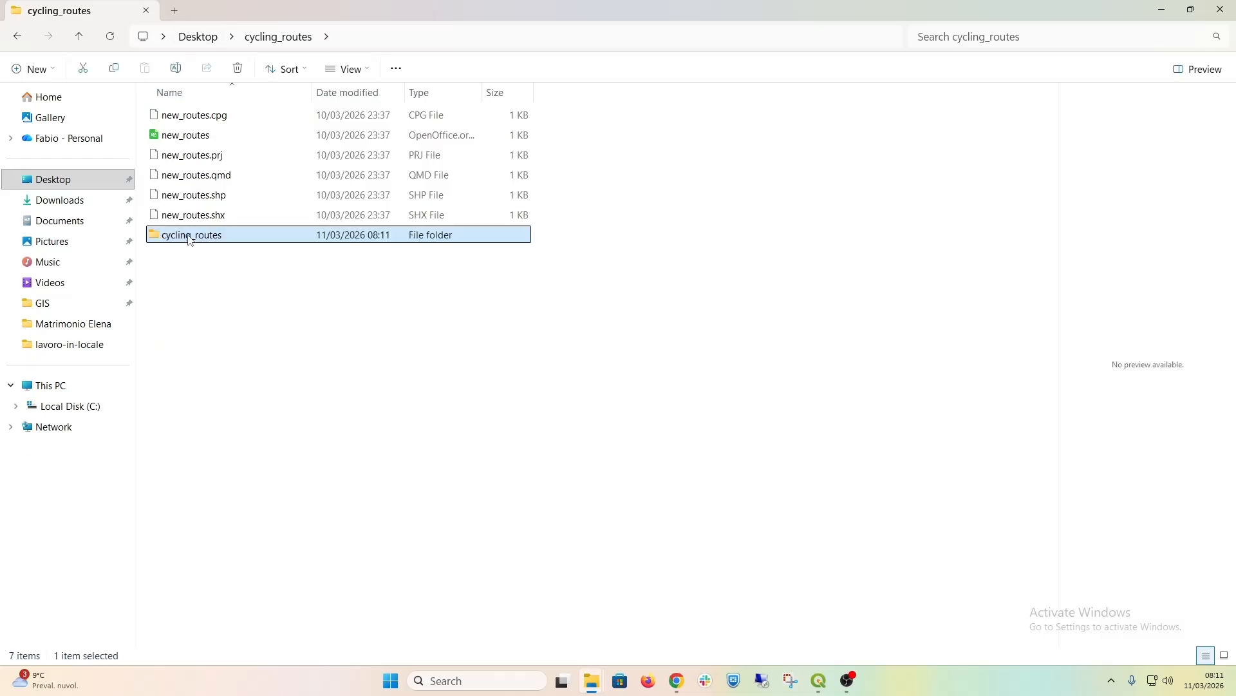
Step: Add cycling_routes_2026-03-11.shp from the inner cycling_routes folder as a layer to the cyros project in QGIS
double_click(190, 236)
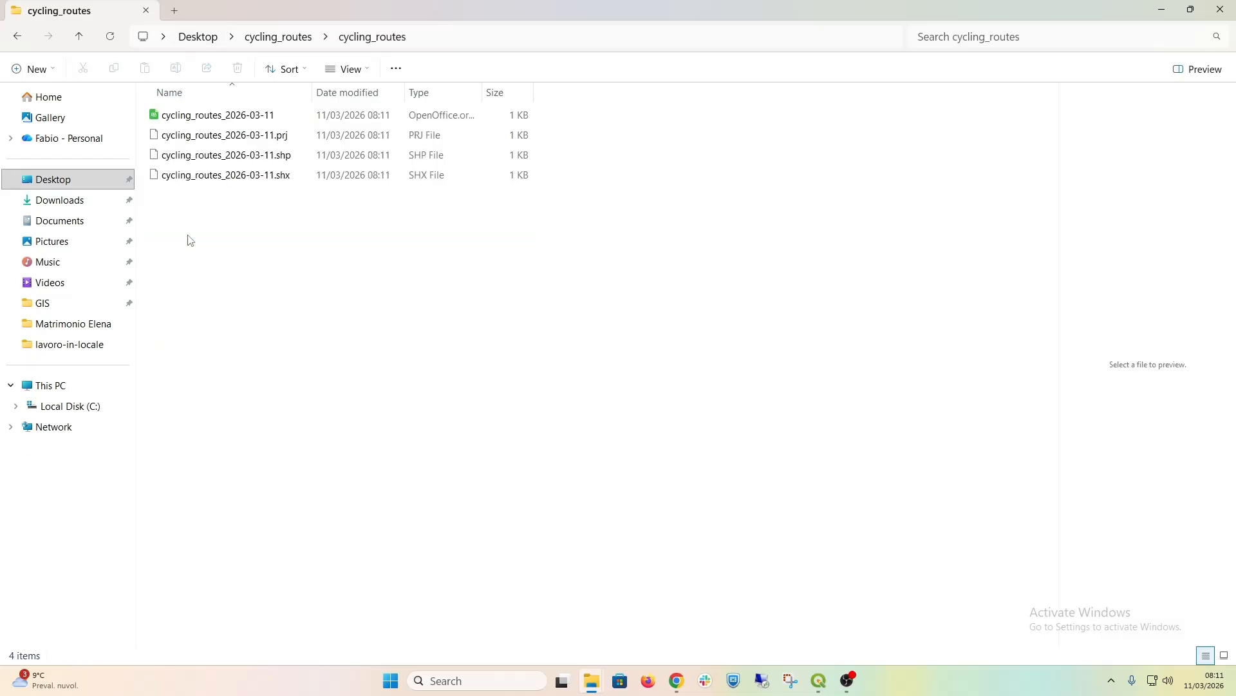
click(284, 39)
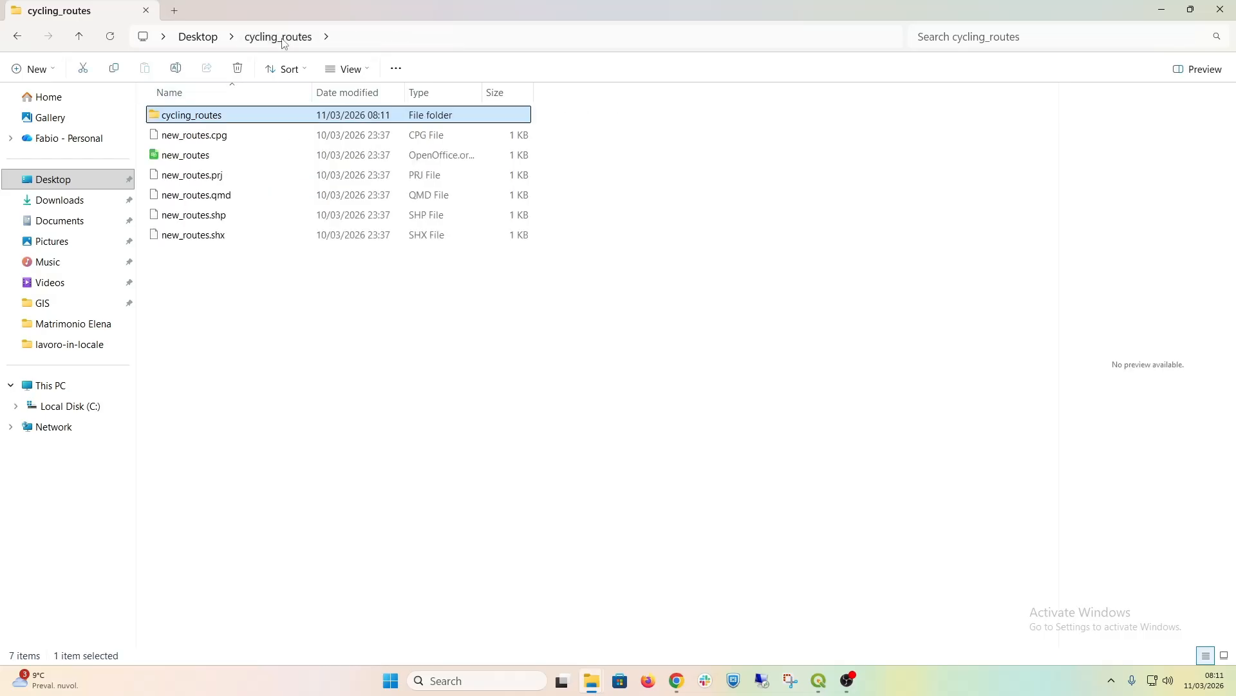
double_click(204, 116)
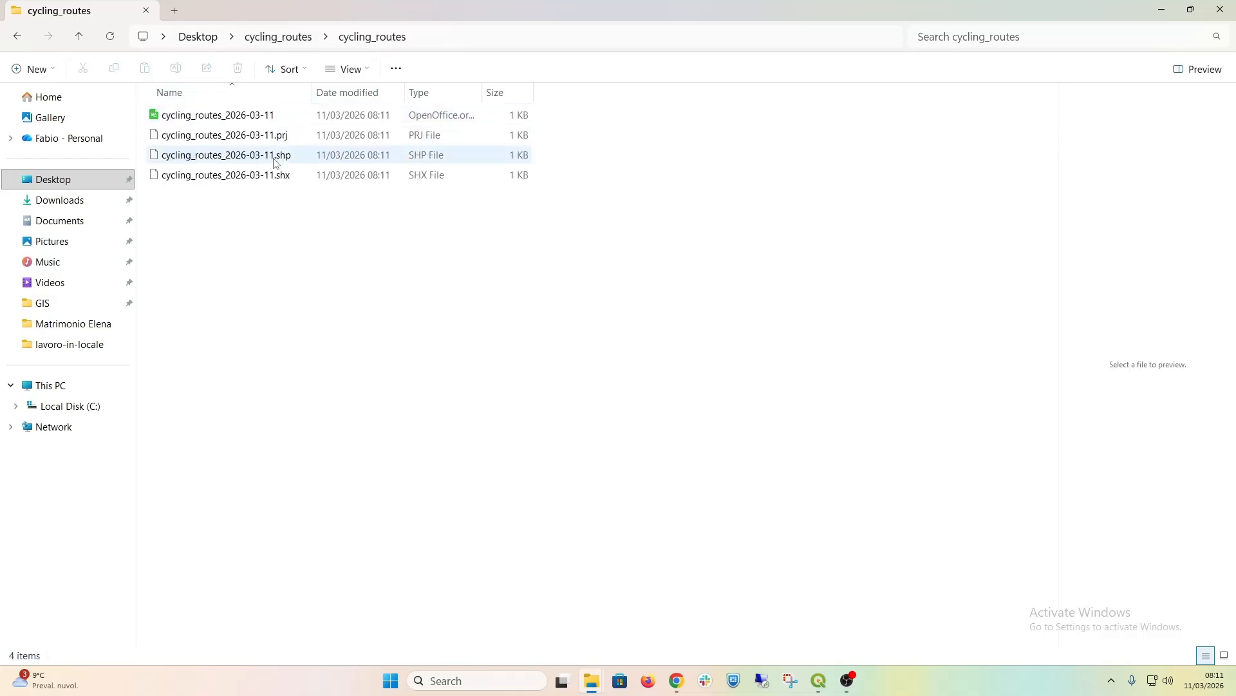
click(276, 163)
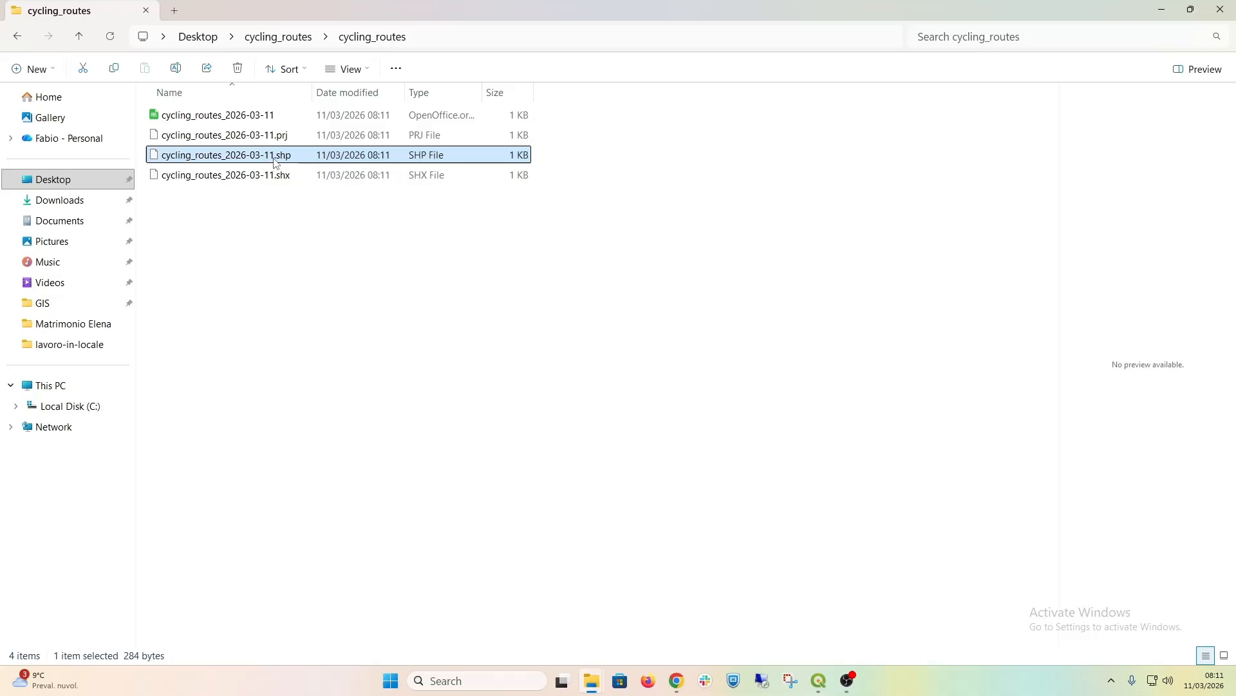
click(823, 690)
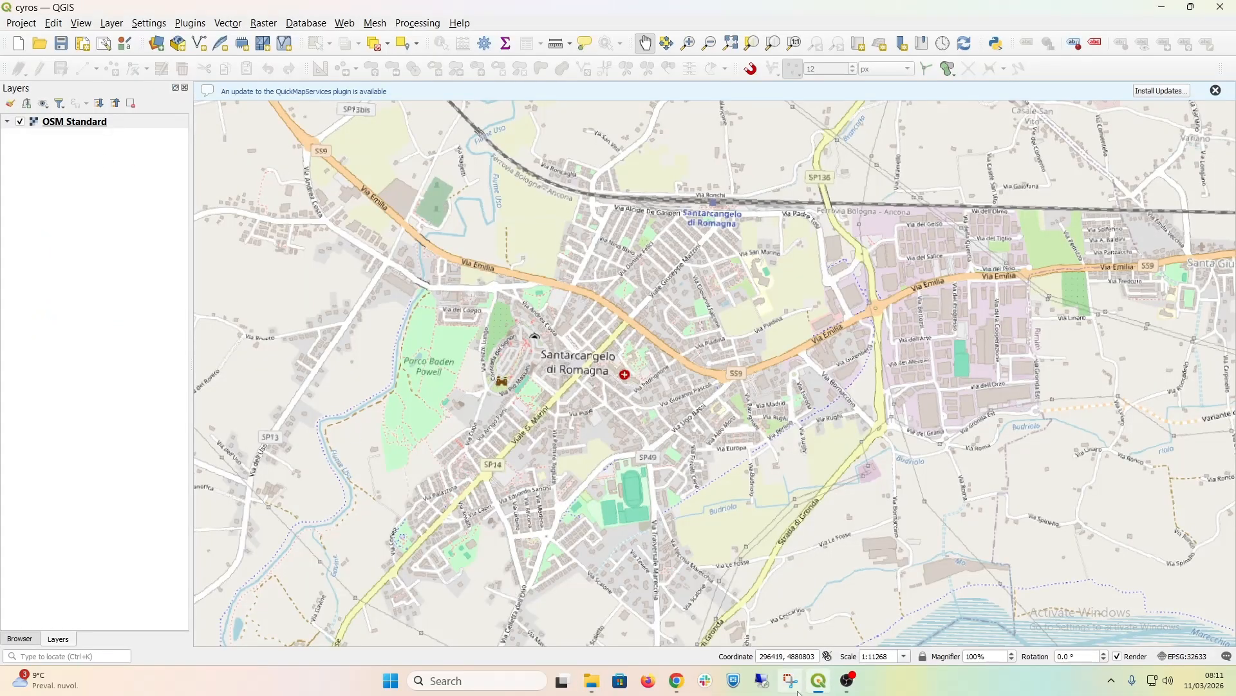
click(819, 680)
drag(252, 156, 140, 208)
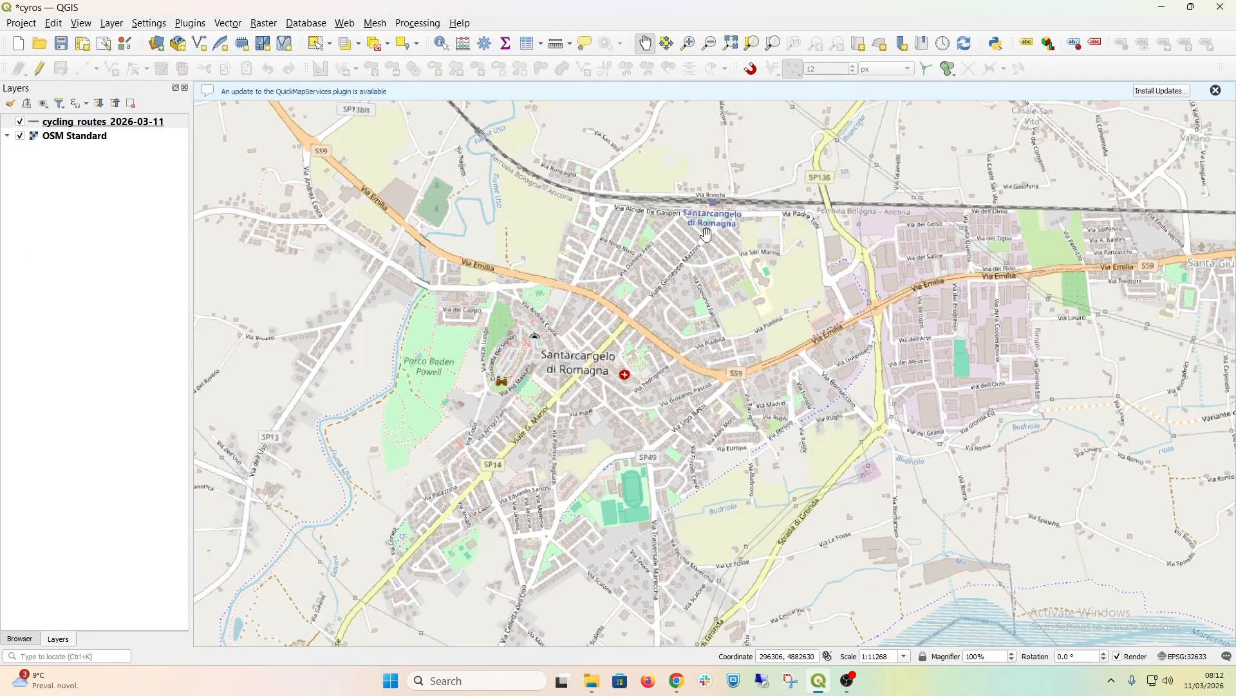
Step: Style the cycling_routes_2026-03-11 layer with the topo main road line symbol and apply it
click(37, 122)
double_click(37, 123)
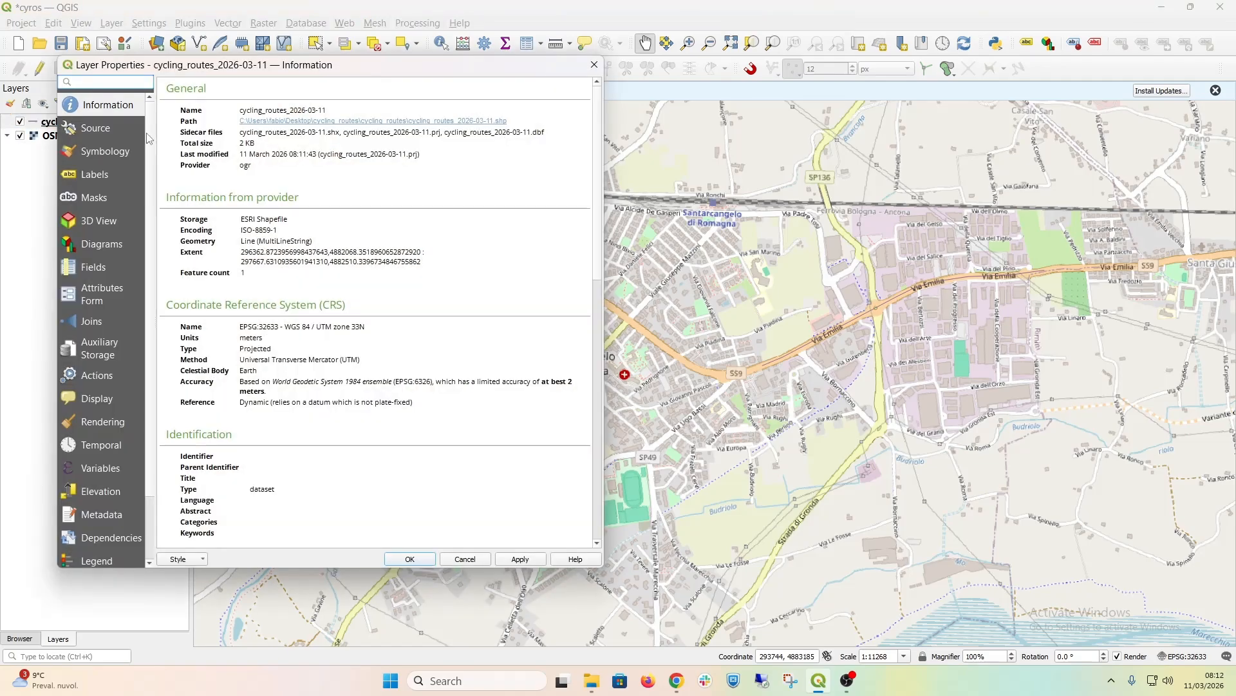
click(96, 152)
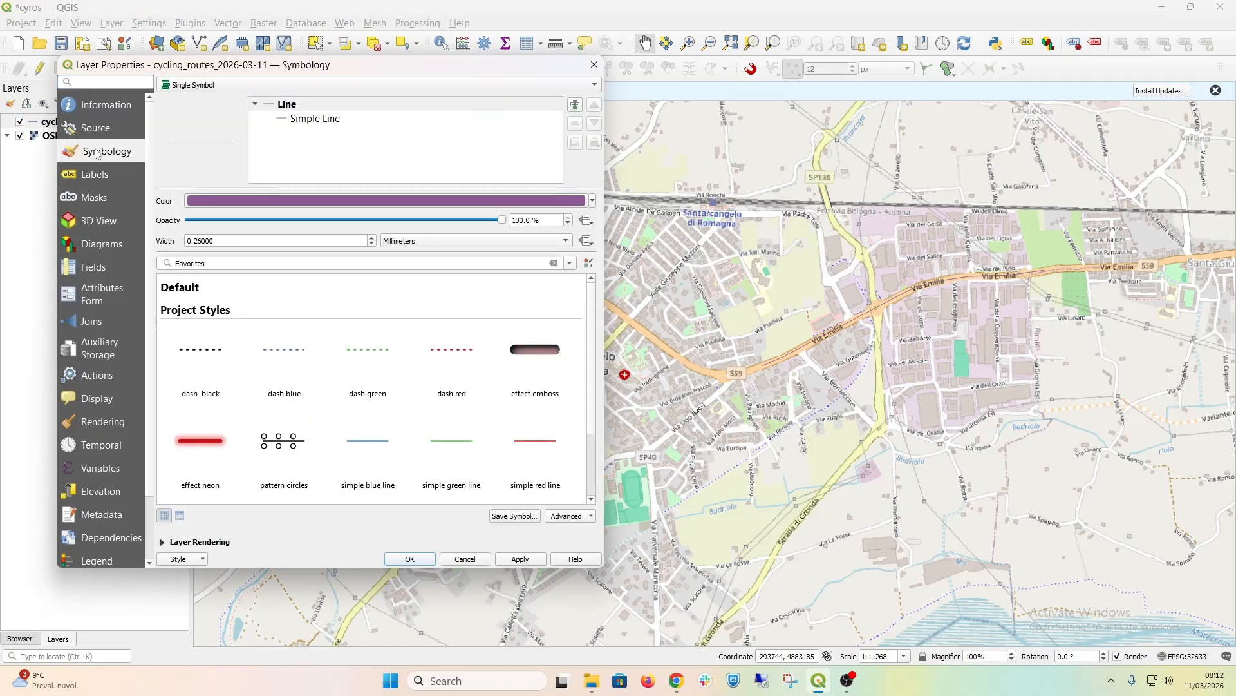
click(188, 443)
scroll(347, 460, down, 2)
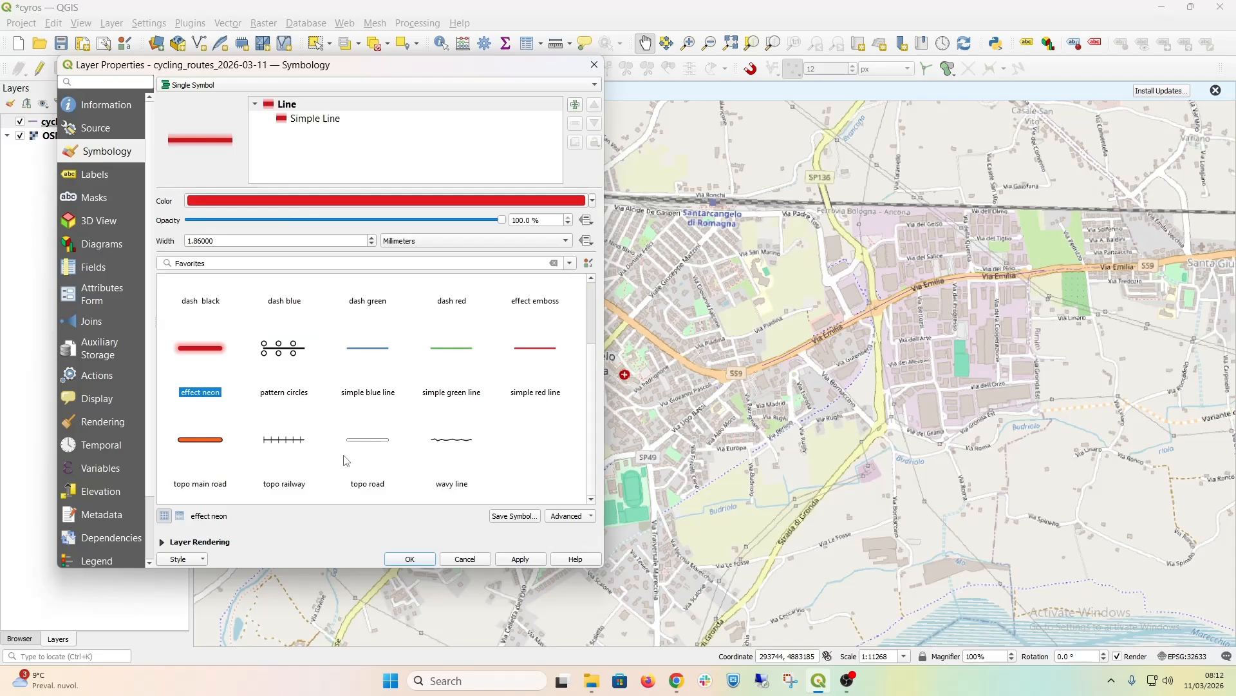
click(204, 442)
click(520, 559)
click(409, 559)
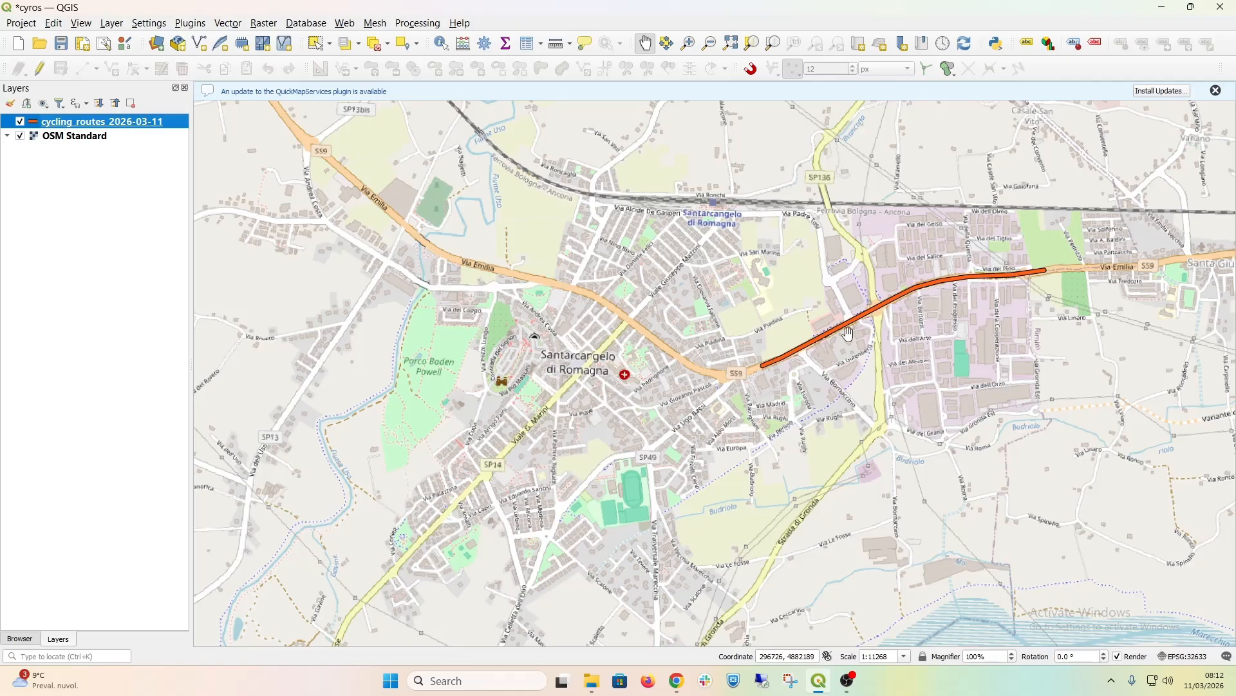
Step: Switch to CYROS in Chrome, cancel the polygon export, and return the map to Pan mode
click(675, 685)
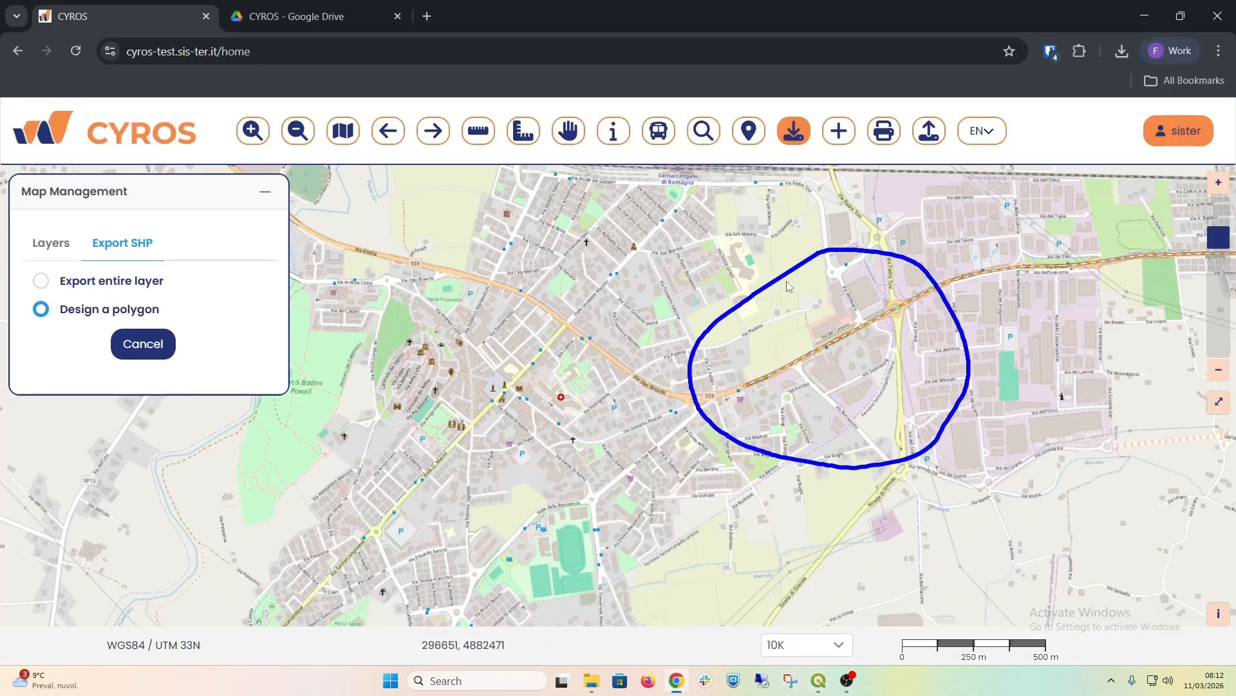
click(132, 349)
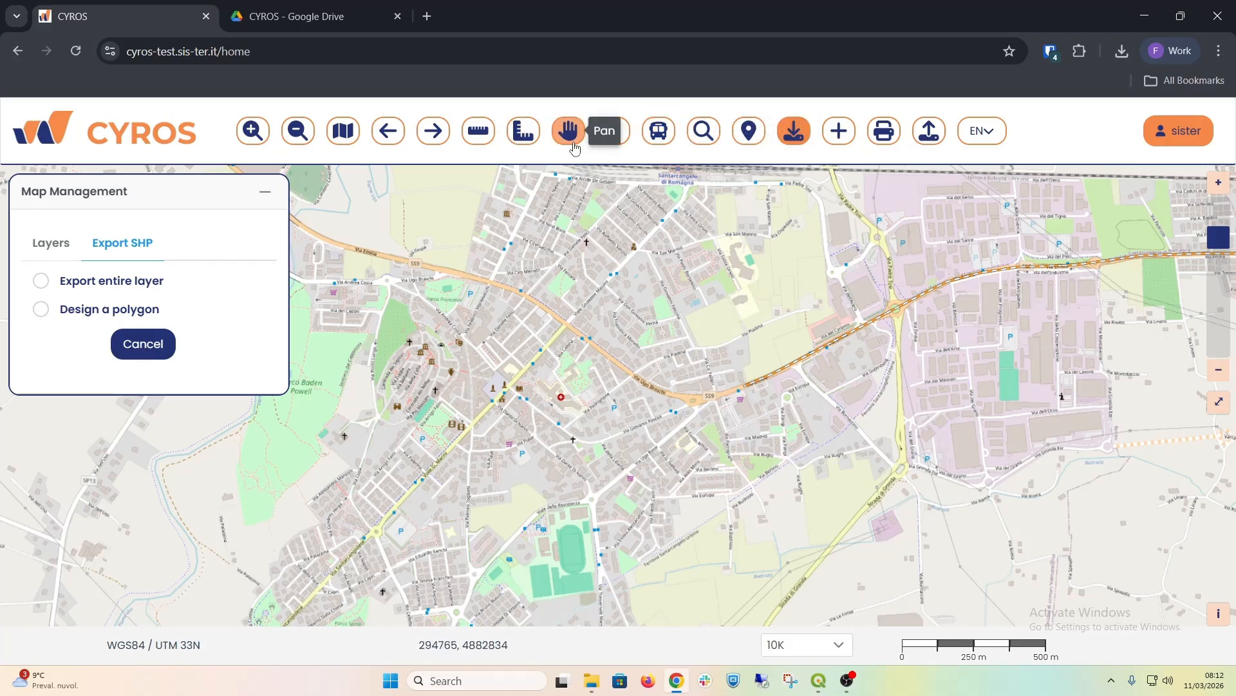
click(574, 146)
drag(691, 406, 668, 374)
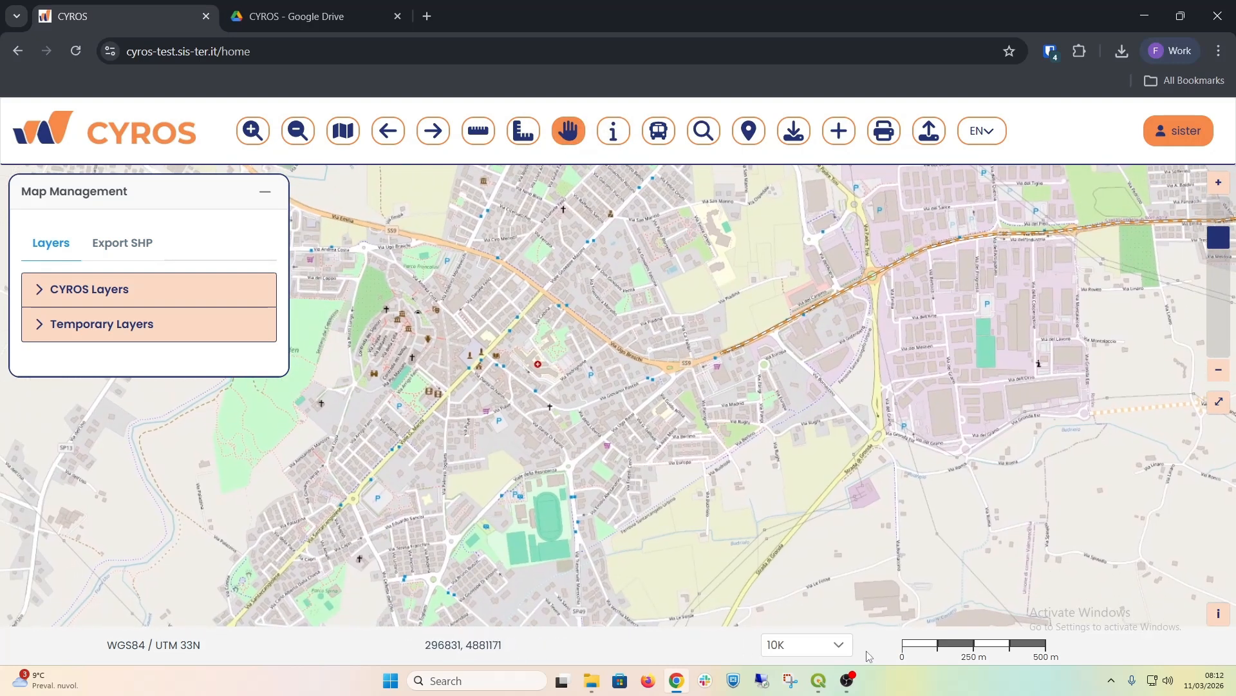
Step: Switch to QGIS, save the cyros project, and identify the cycling route along Via Emilia to open its attributes
click(819, 680)
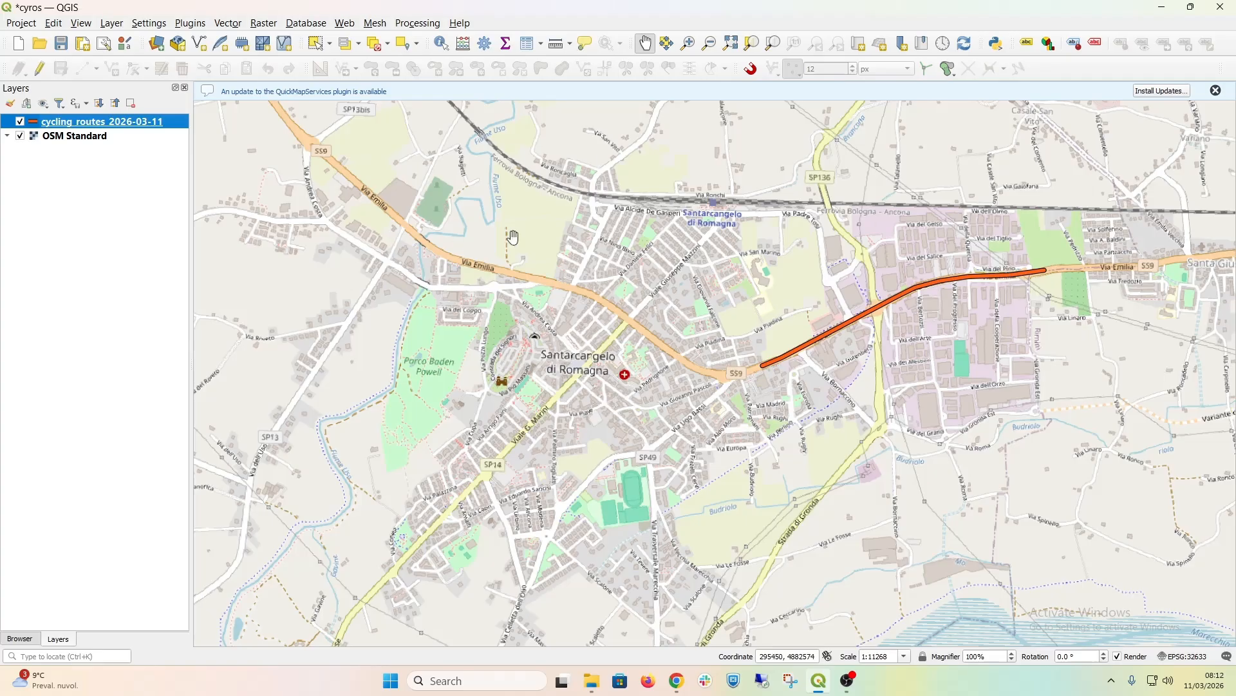
click(61, 43)
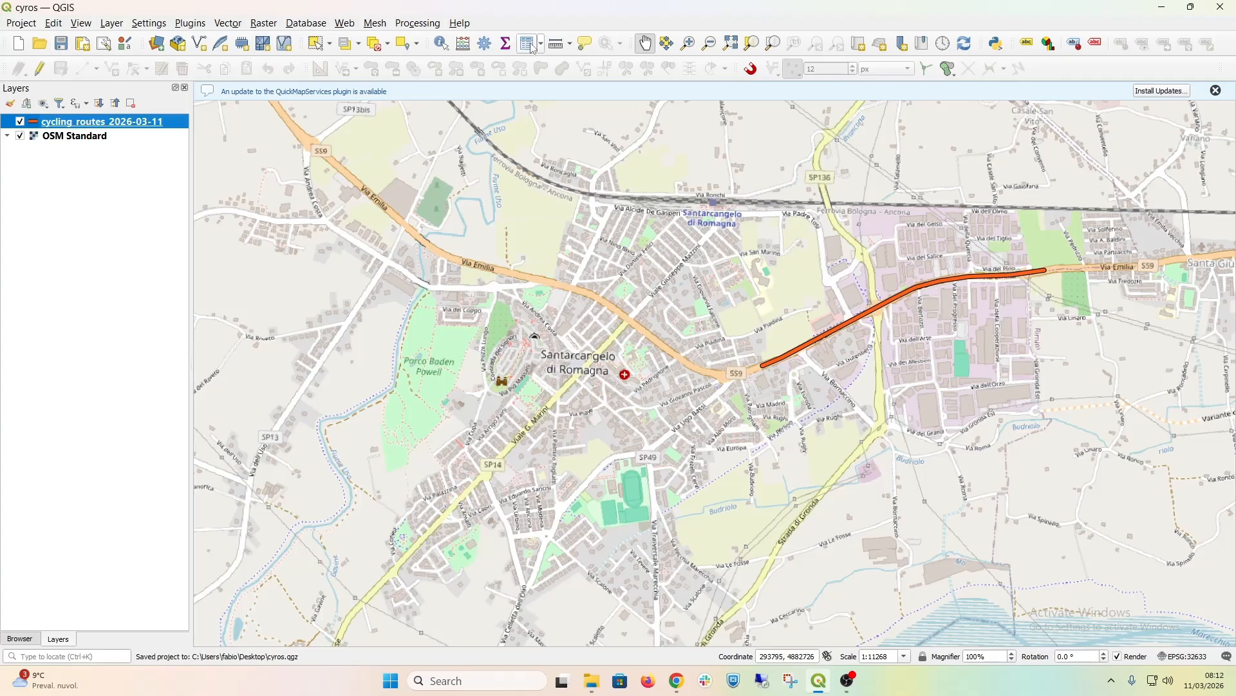
click(442, 43)
click(839, 331)
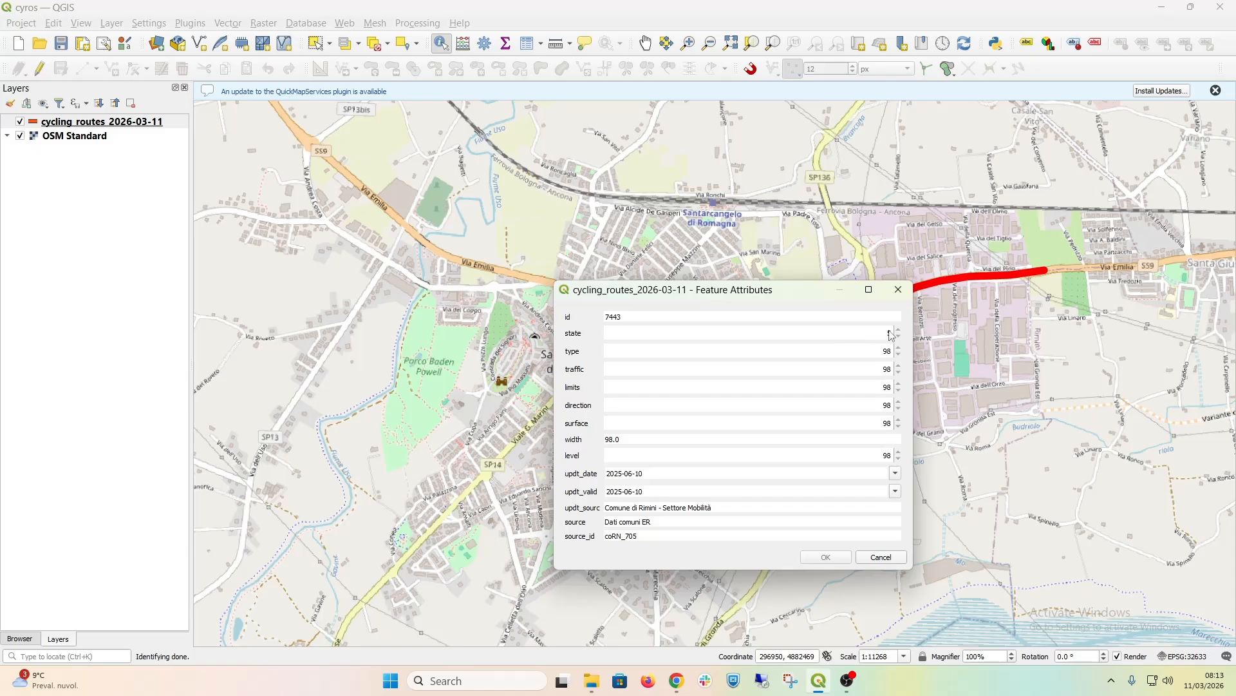
Step: Open the cycling_routes Excel worksheet from the Desktop folder in File Explorer
mouse_move(592, 681)
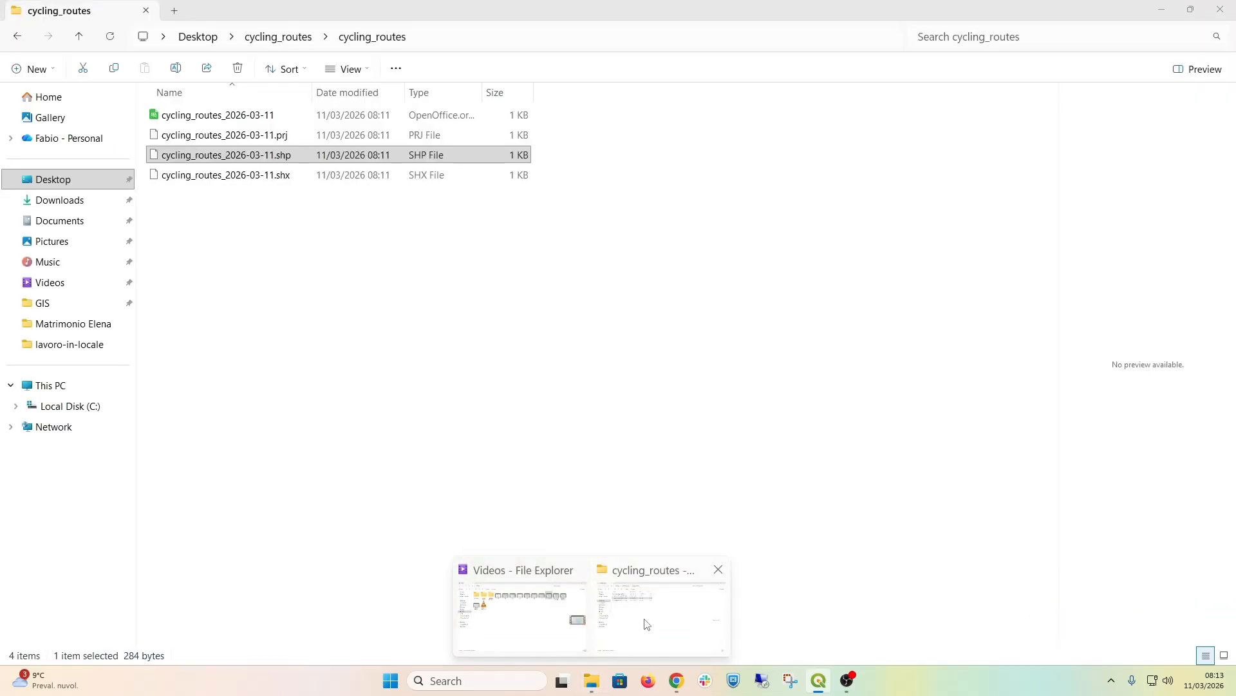
click(646, 623)
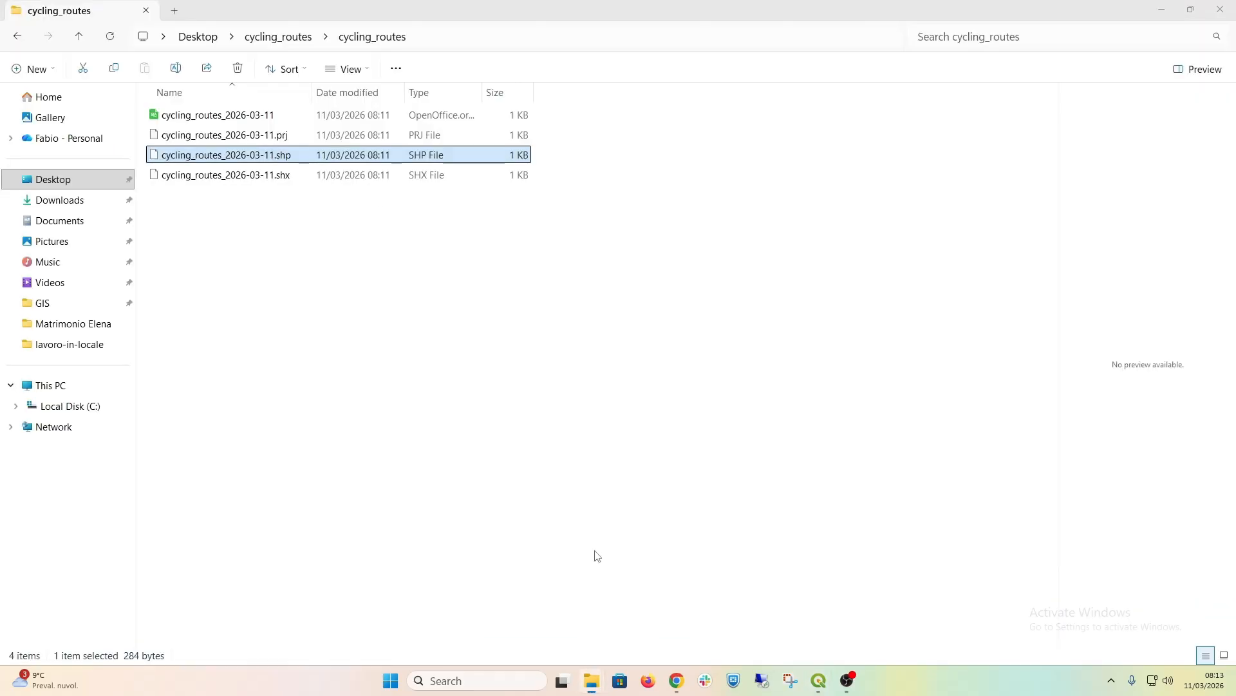
click(266, 44)
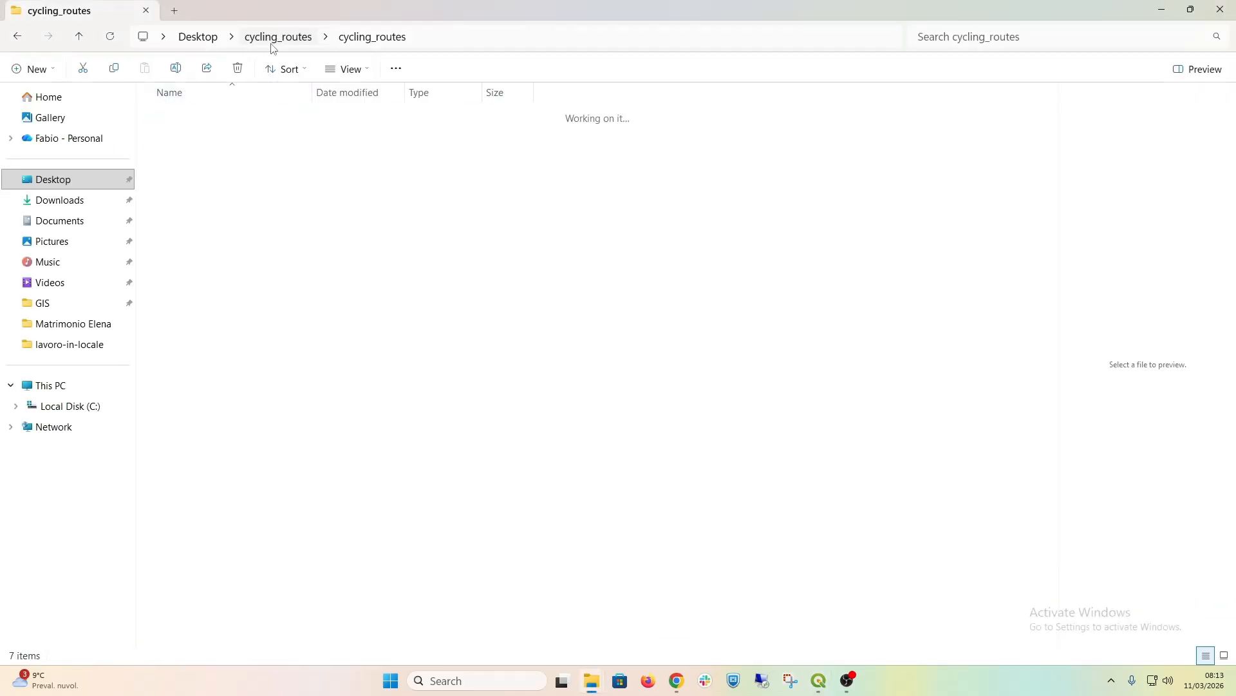
click(202, 46)
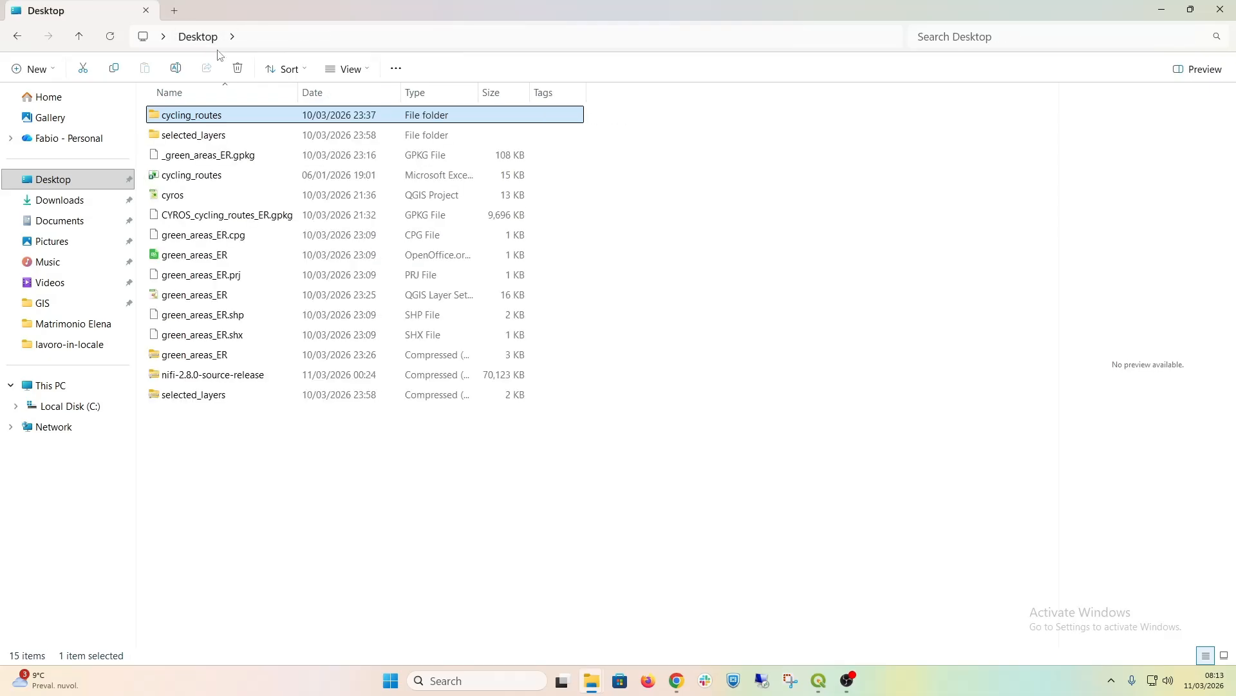
click(184, 259)
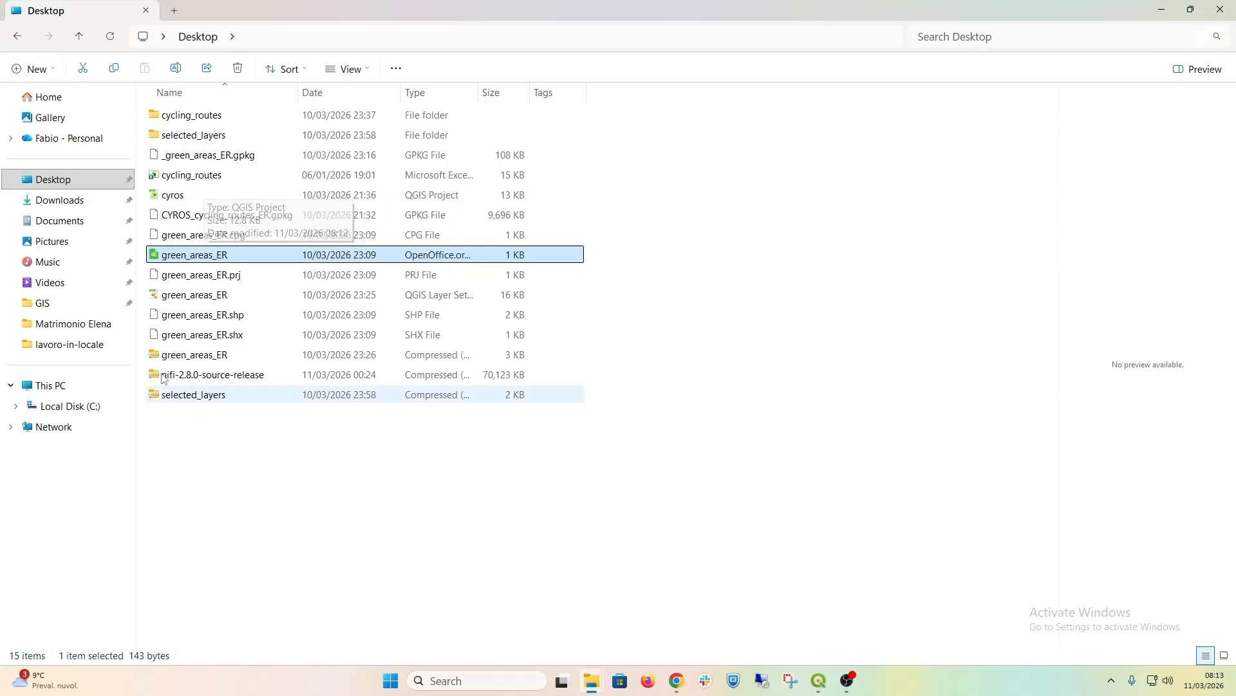
click(184, 182)
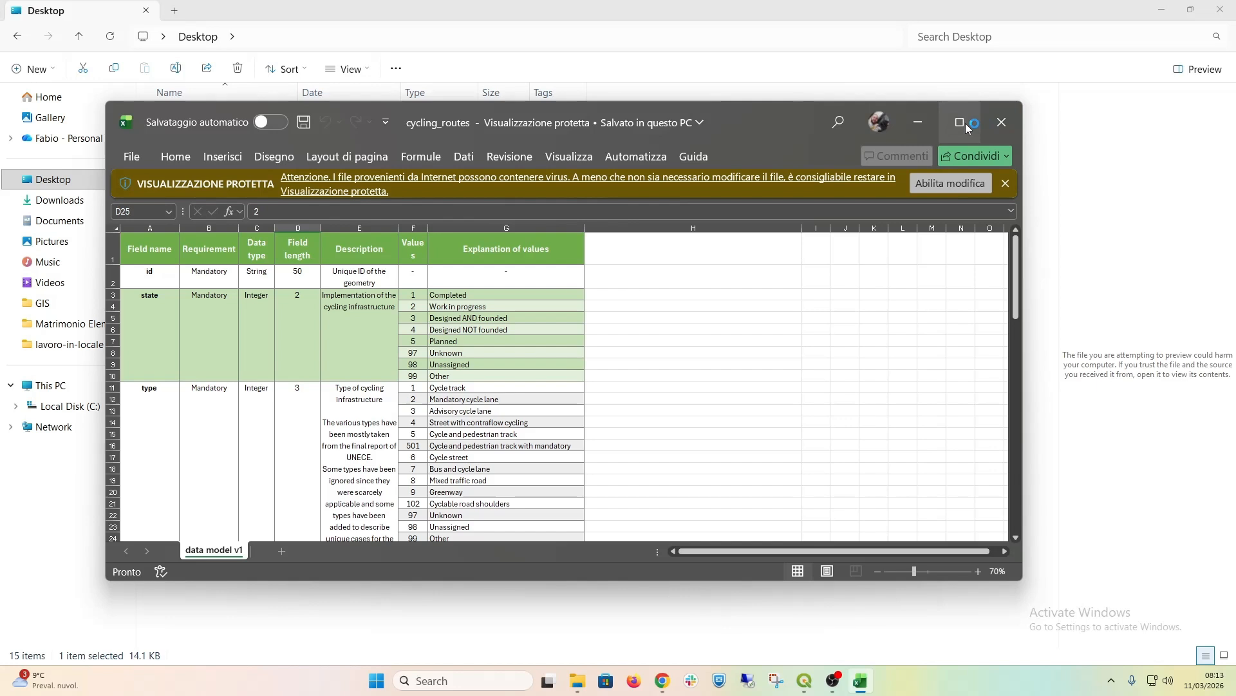
click(960, 123)
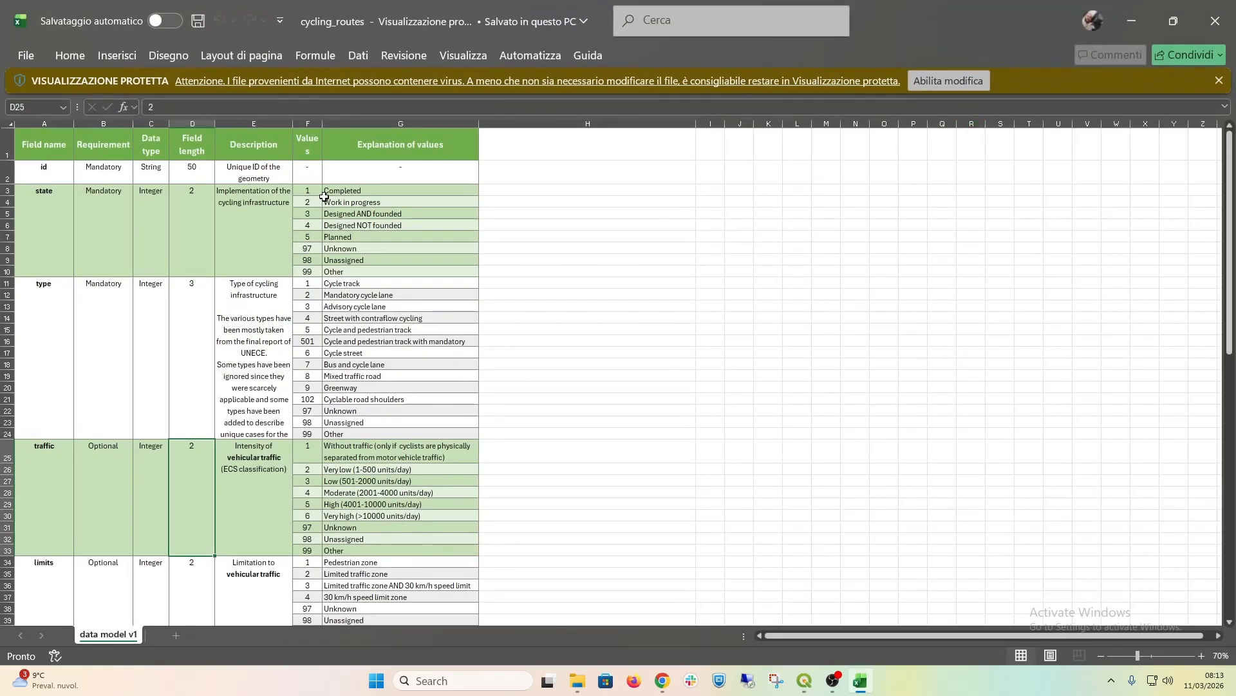
Step: Enlarge the data model sheet to 120% and examine the allowed values of the state field, then return to QGIS
click(1202, 655)
click(1202, 656)
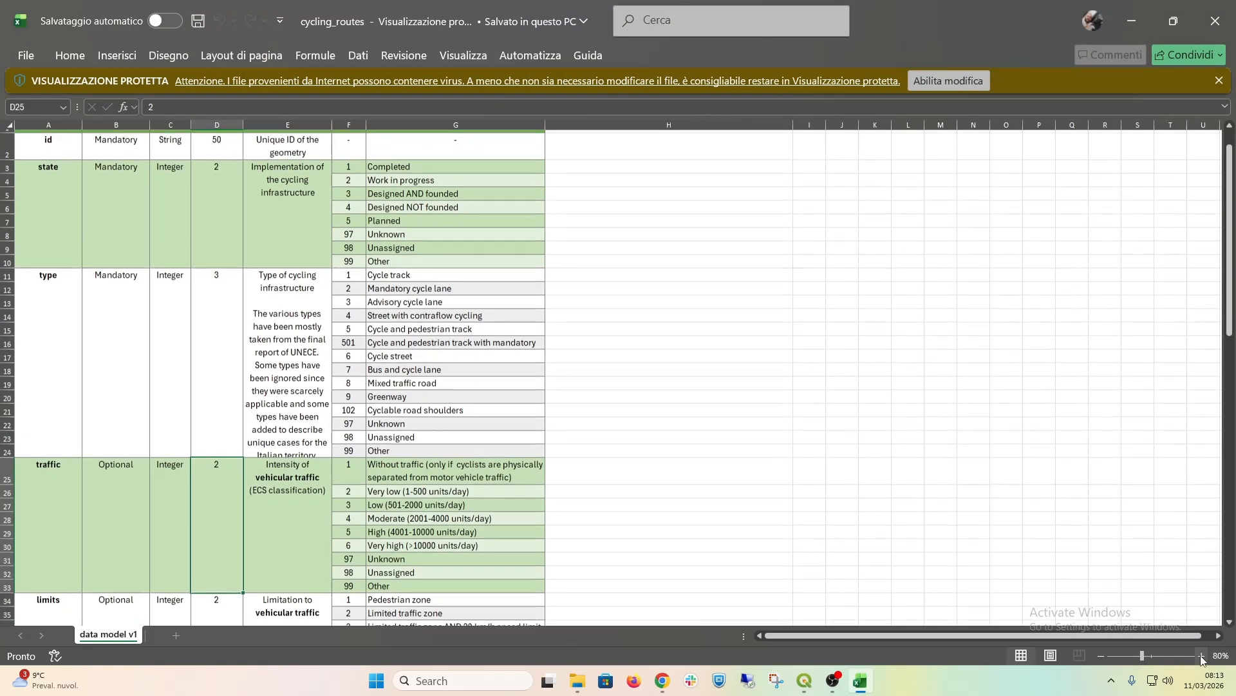
click(1202, 656)
click(1202, 655)
click(1202, 656)
scroll(787, 403, up, 4)
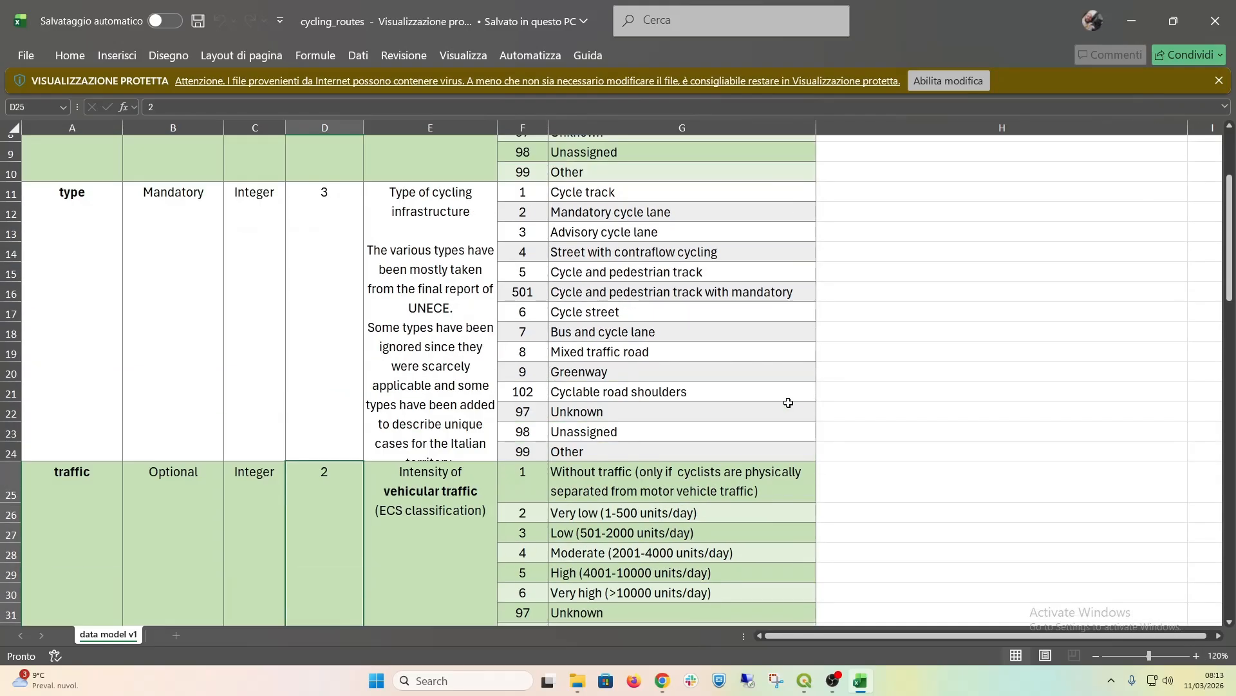
click(83, 242)
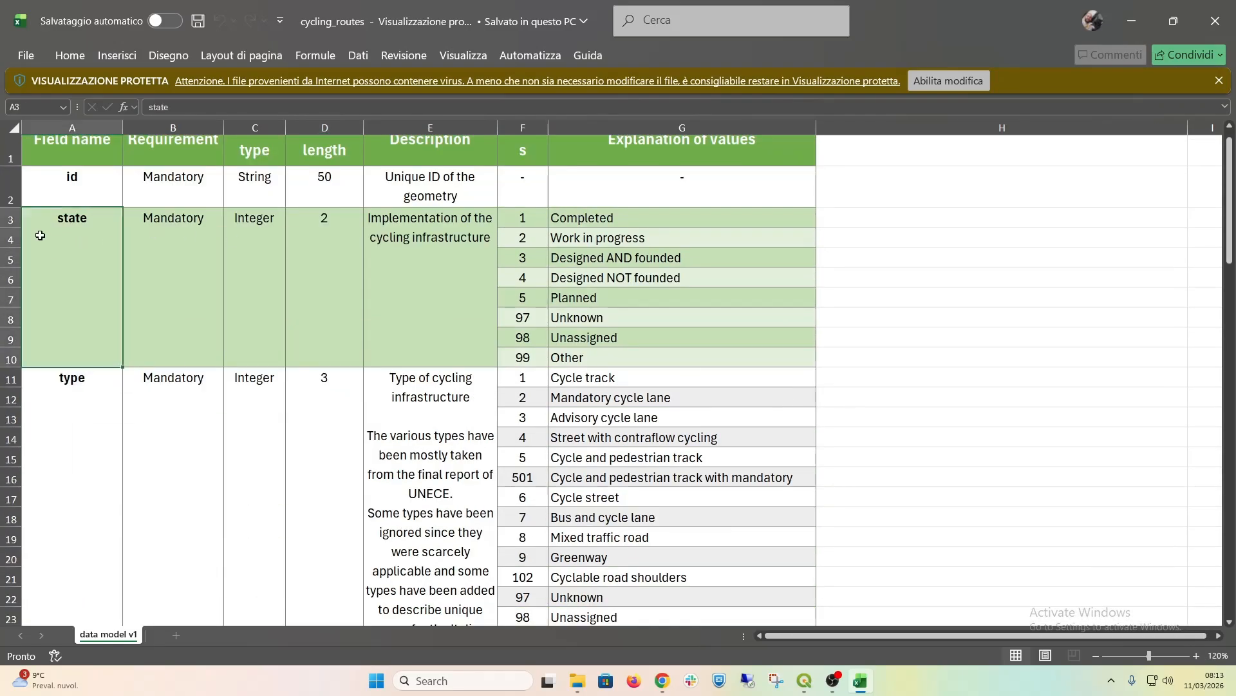
click(524, 213)
click(518, 293)
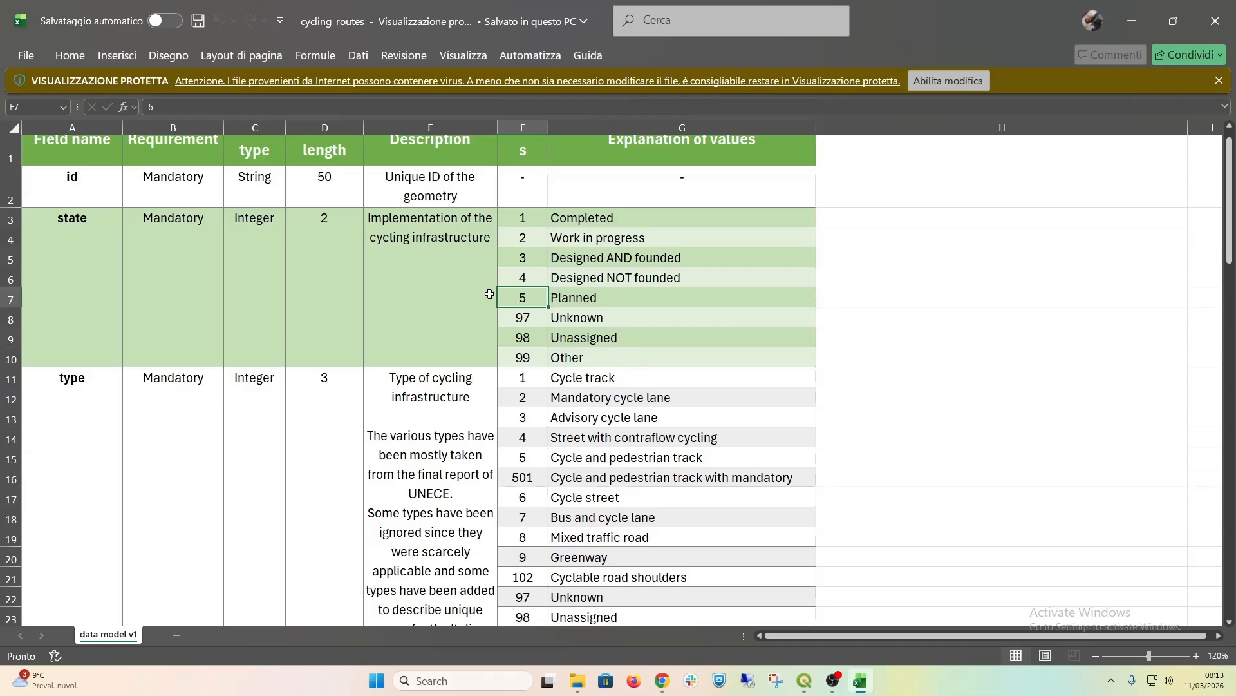
click(610, 297)
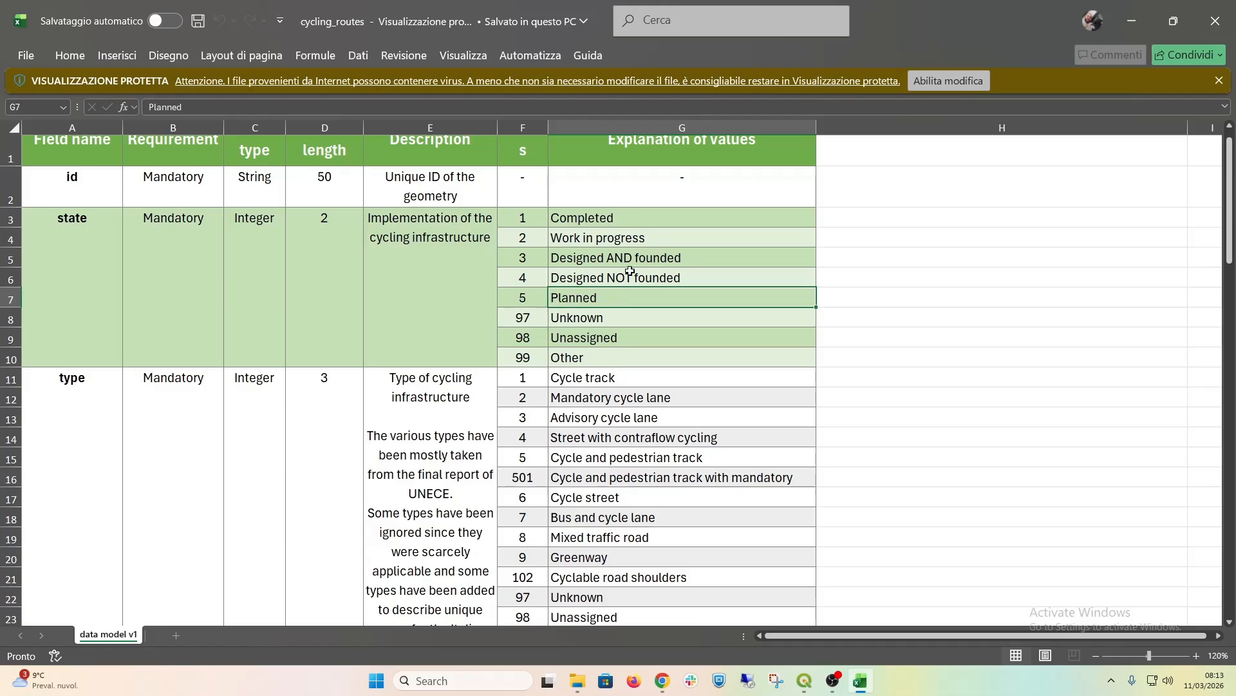
click(504, 211)
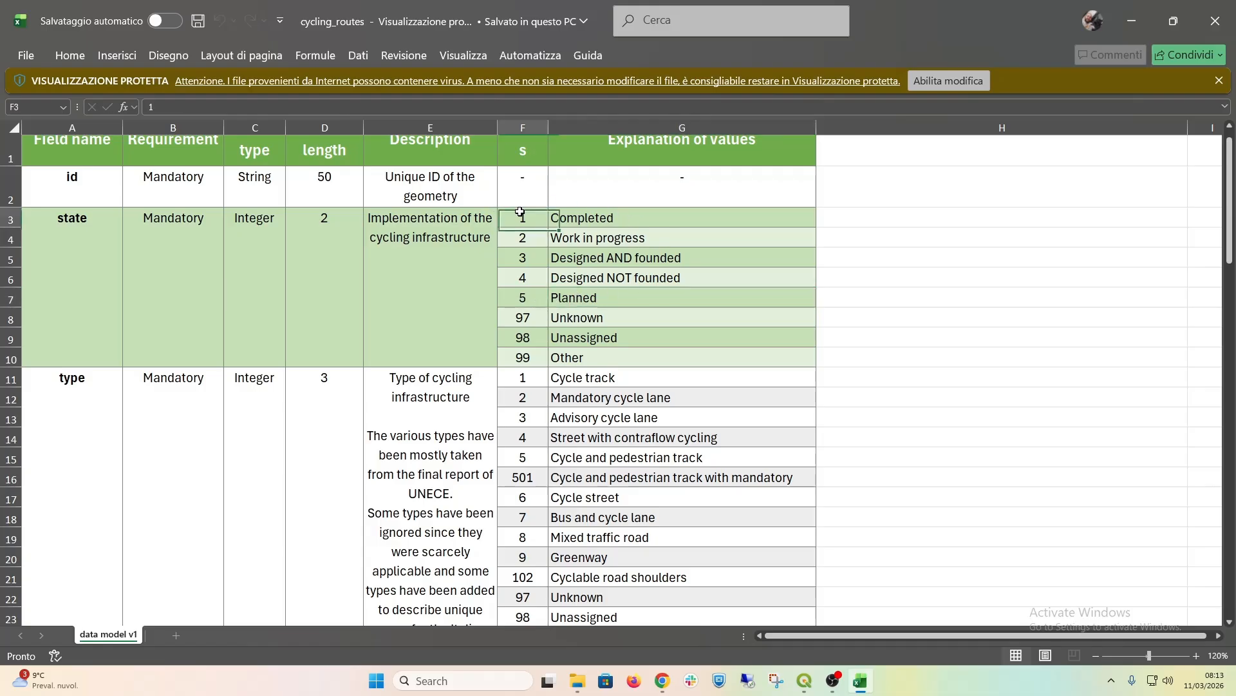
click(1135, 20)
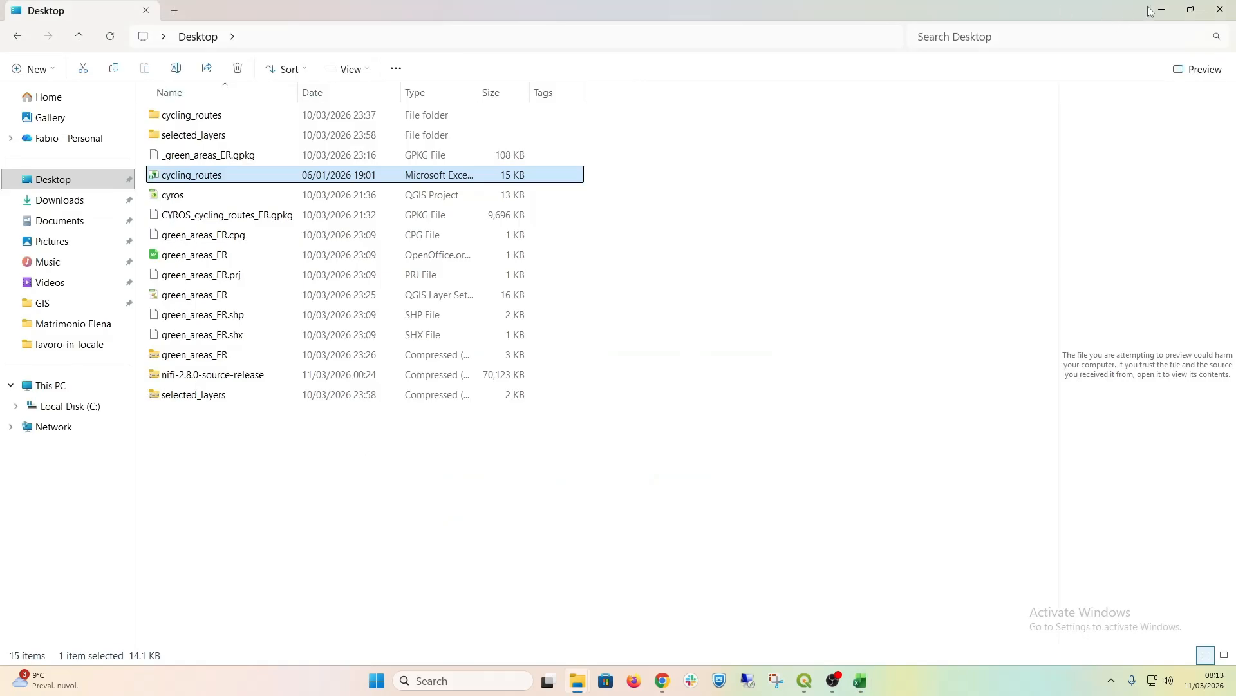
click(1154, 10)
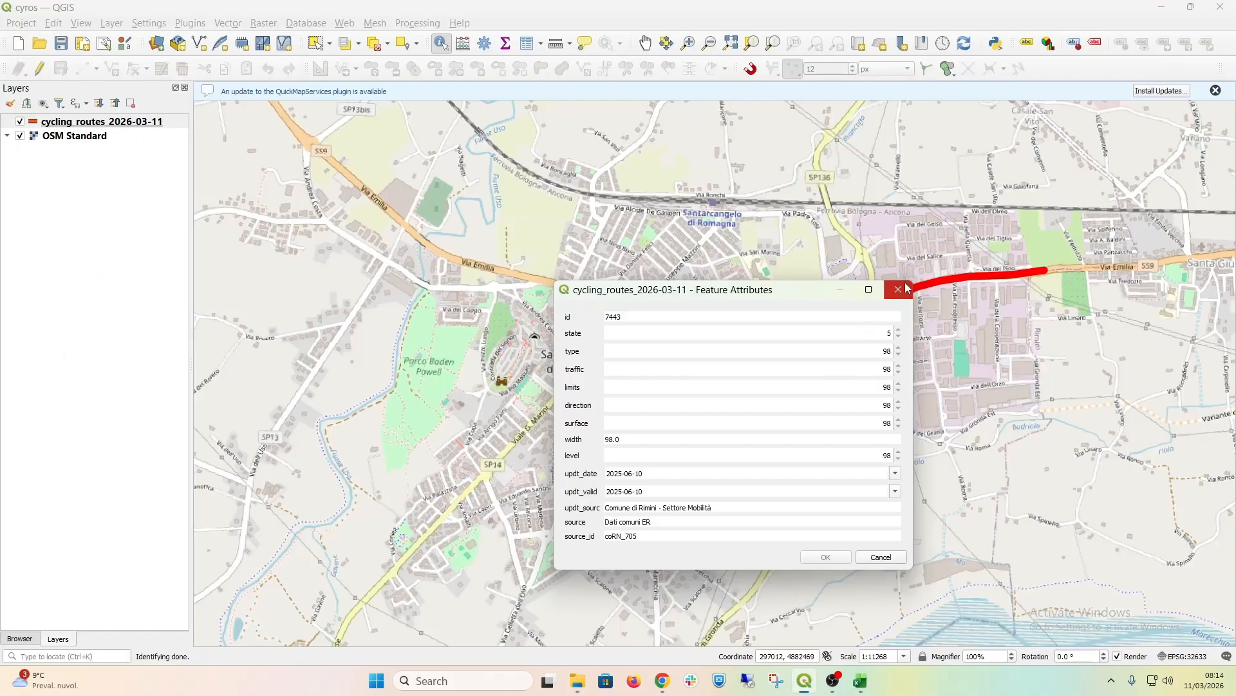
Step: Enable editing on the cycling routes layer and set the Via Emilia route's state attribute to 1
click(904, 291)
click(40, 68)
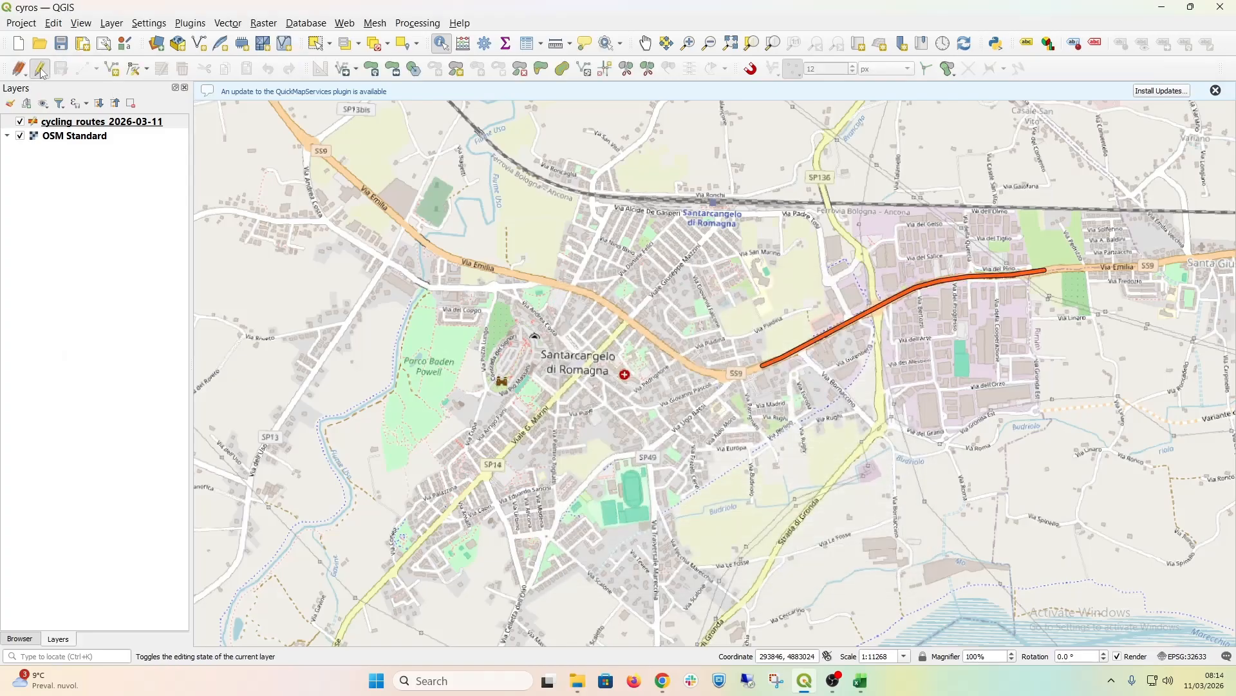
click(818, 341)
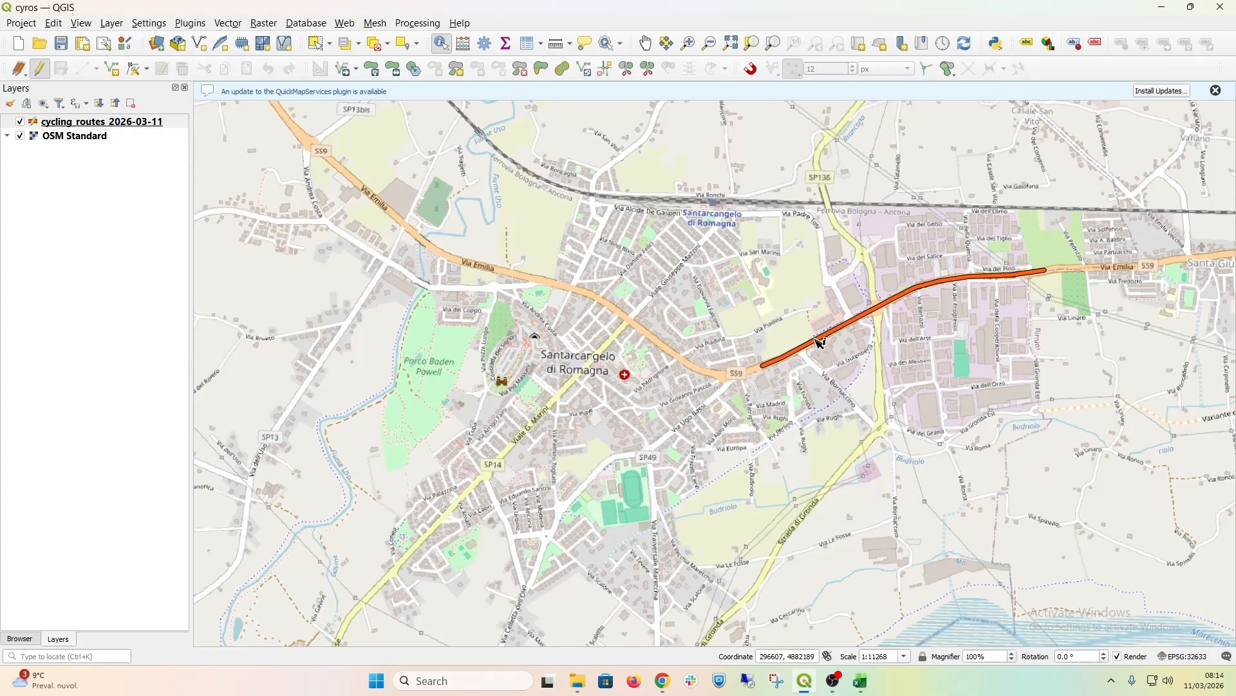
click(854, 354)
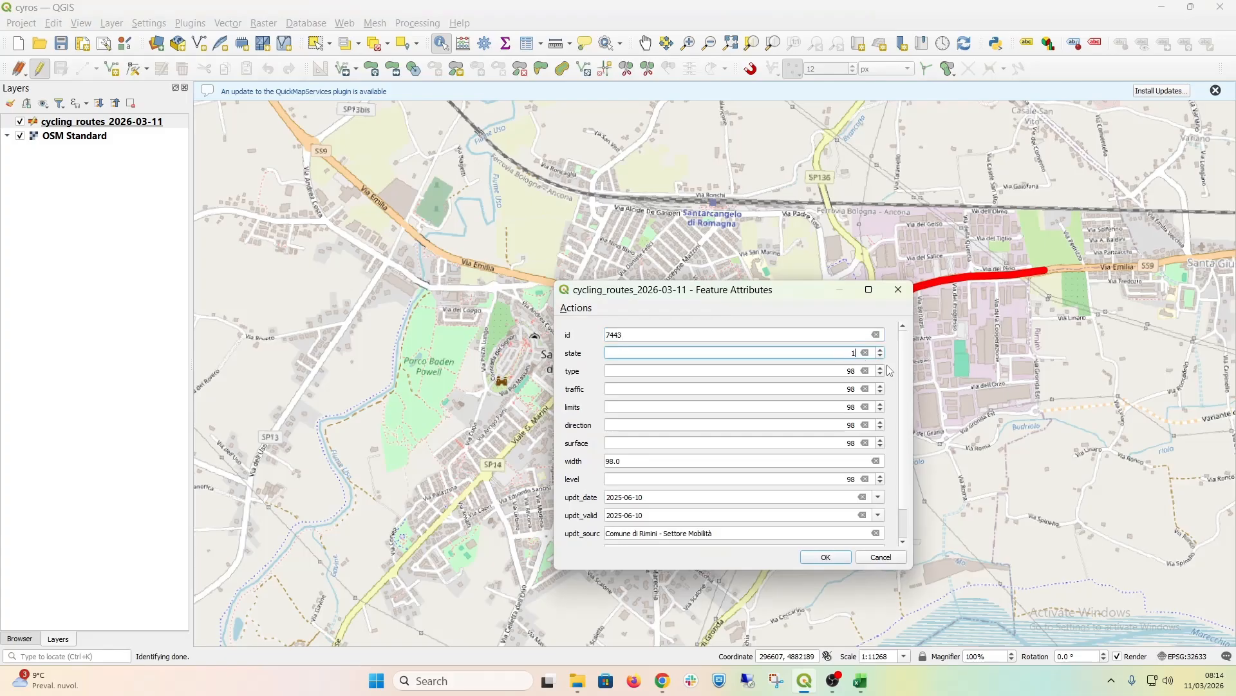
text(1)
click(826, 556)
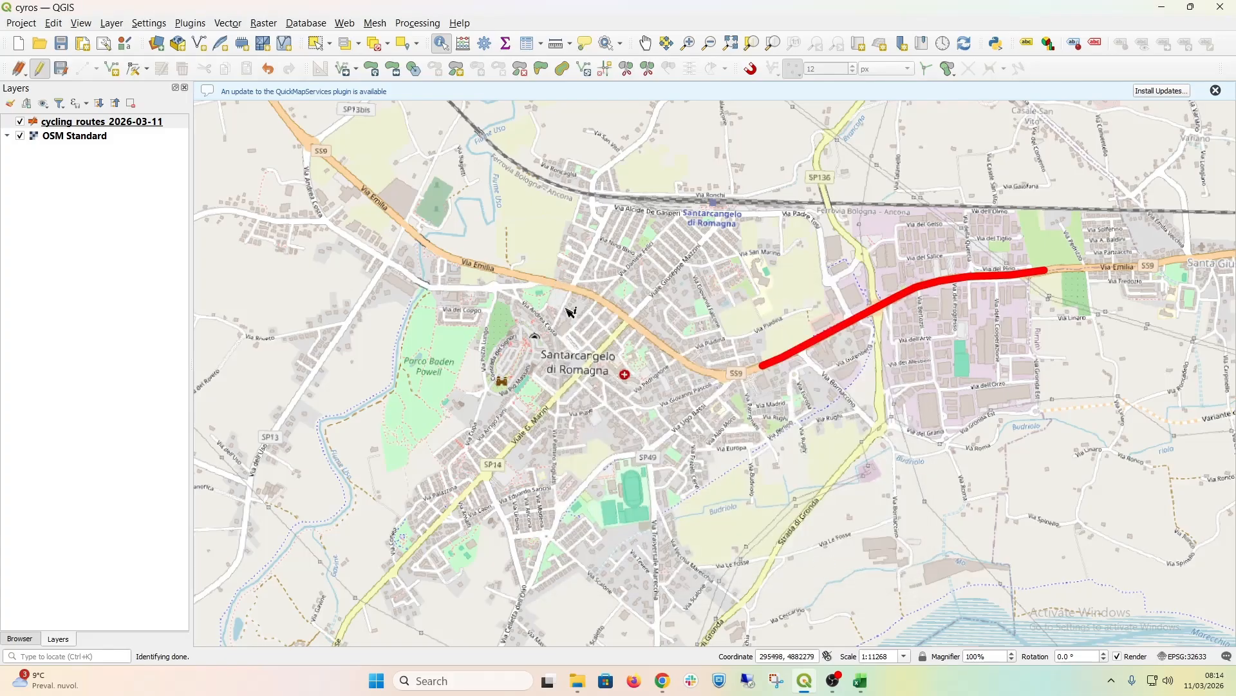
Step: Save the cycling routes layer edits, end the editing session, and activate the Select Features tool
click(61, 69)
click(49, 69)
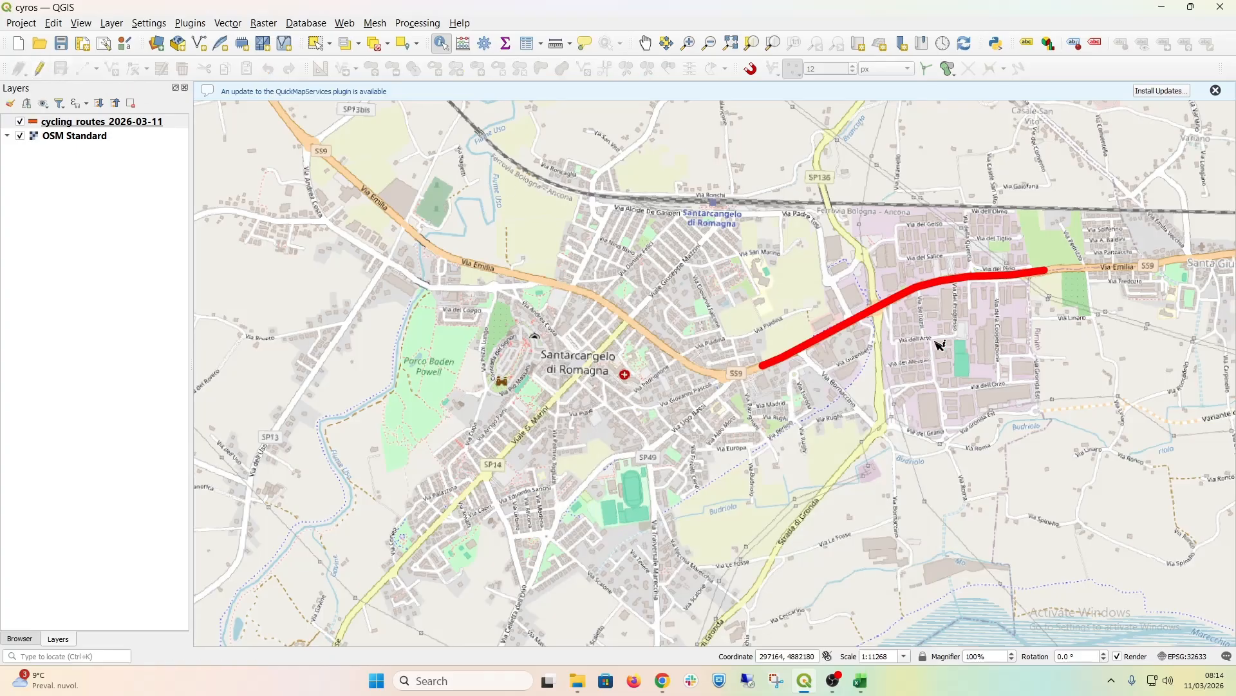
click(330, 44)
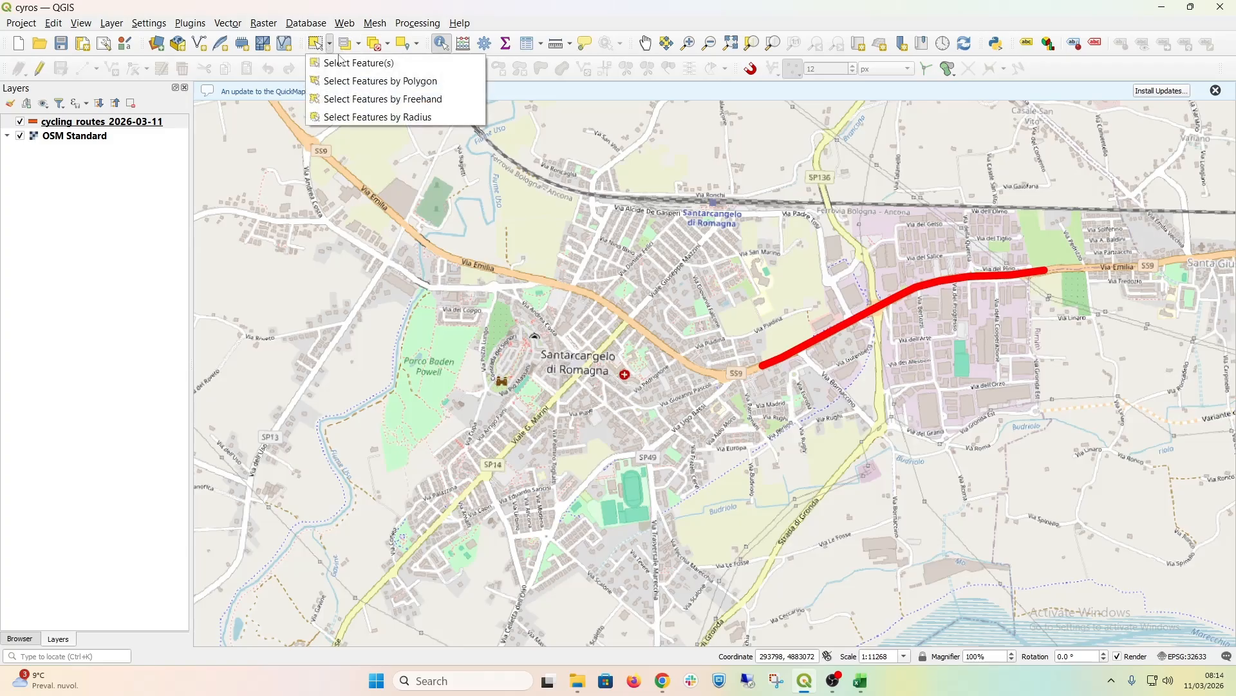
click(335, 63)
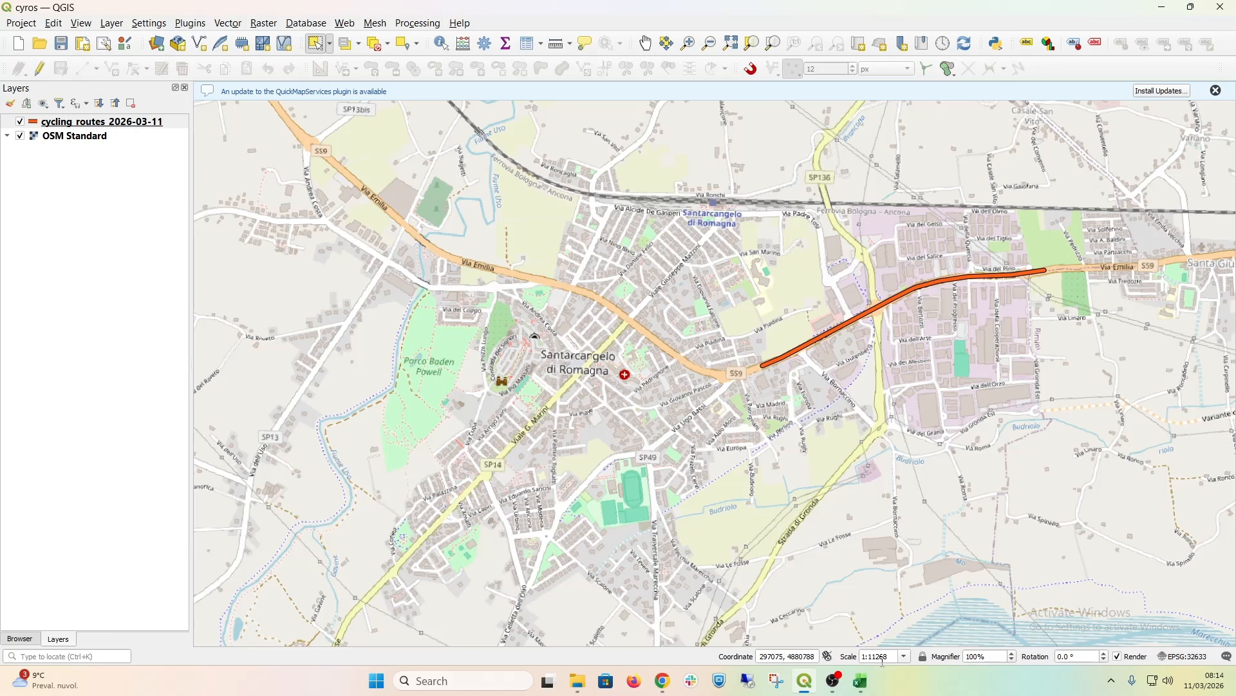
Step: Switch to the CYROS web map in Chrome and display its available import formats
mouse_move(662, 681)
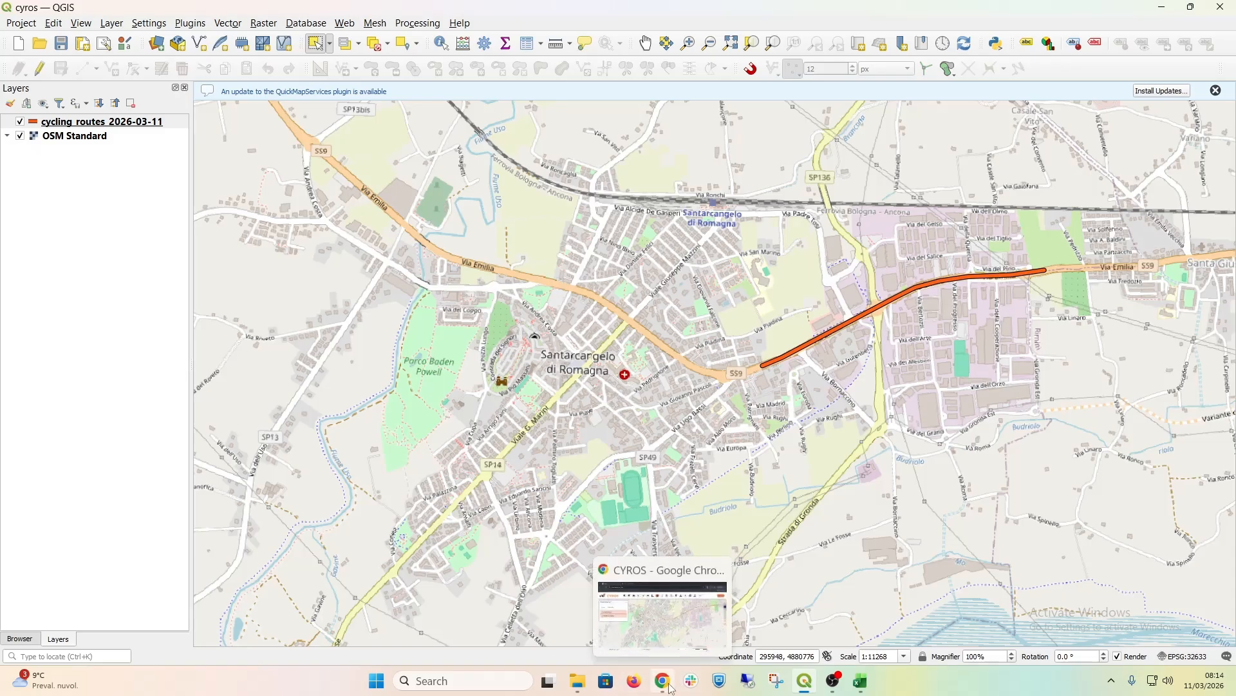
click(677, 619)
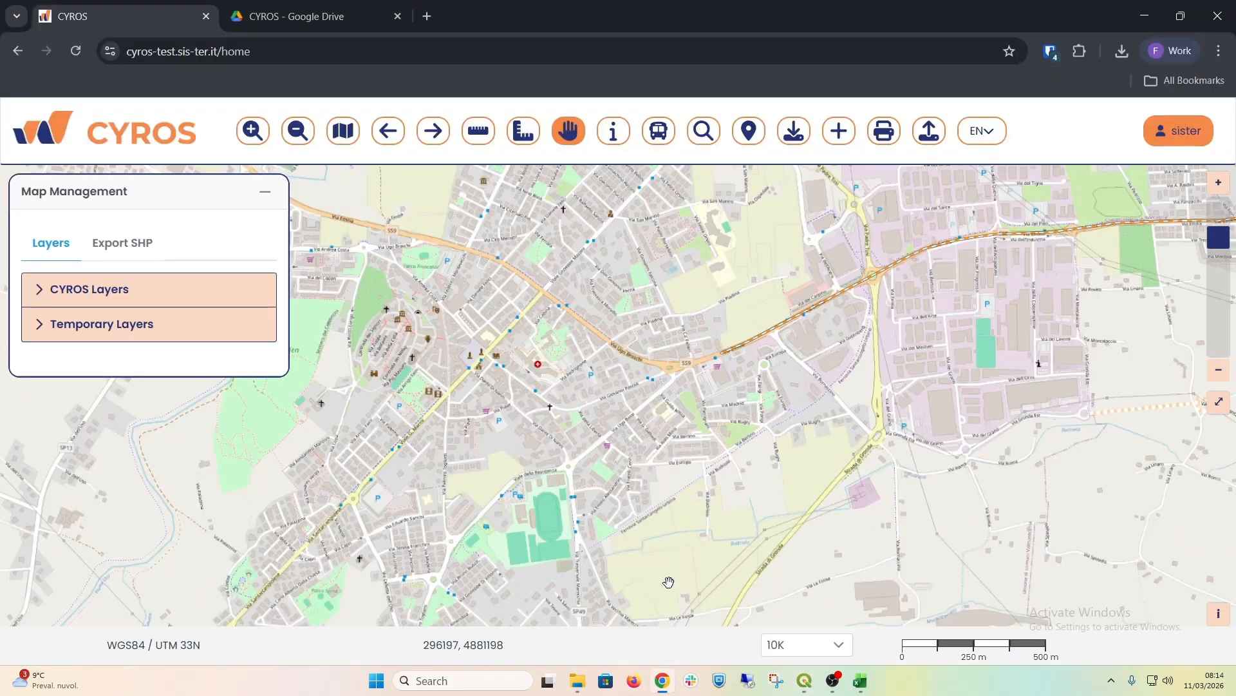
click(929, 131)
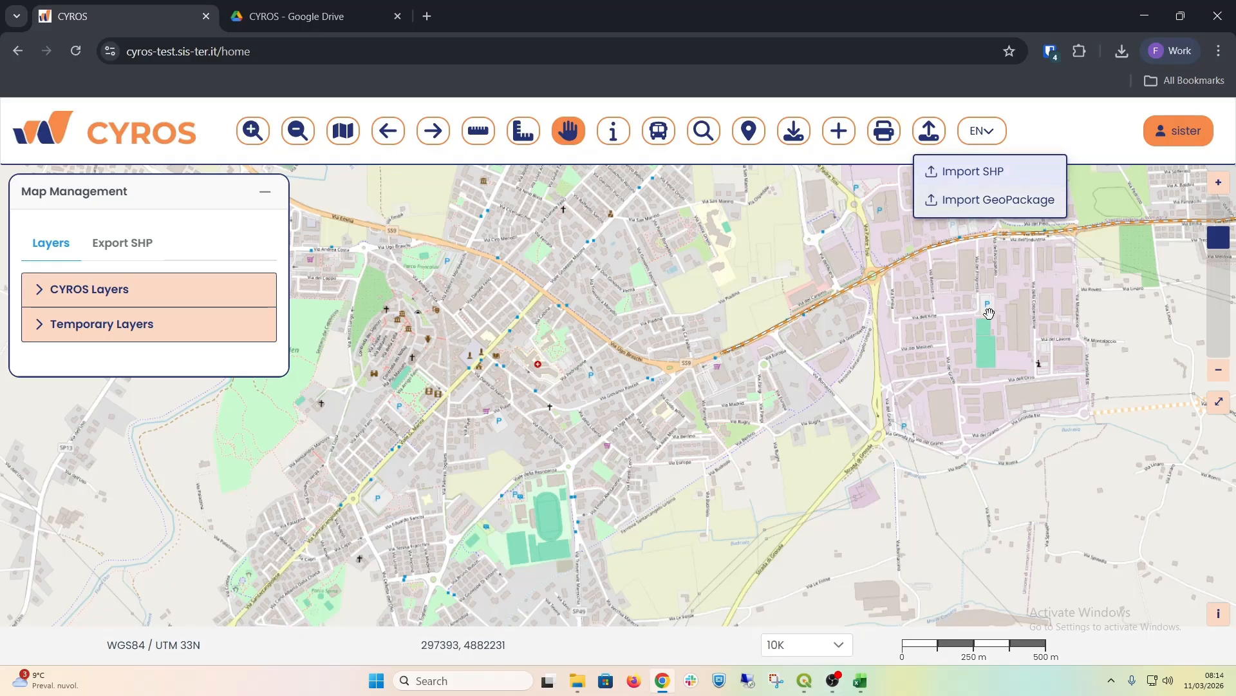
Step: In File Explorer, compress the four cycling_routes_2026-03-11 shapefile components in Desktop > cycling_routes > cycling_routes into a ZIP named cycling_routes_2026-03-11
mouse_move(581, 676)
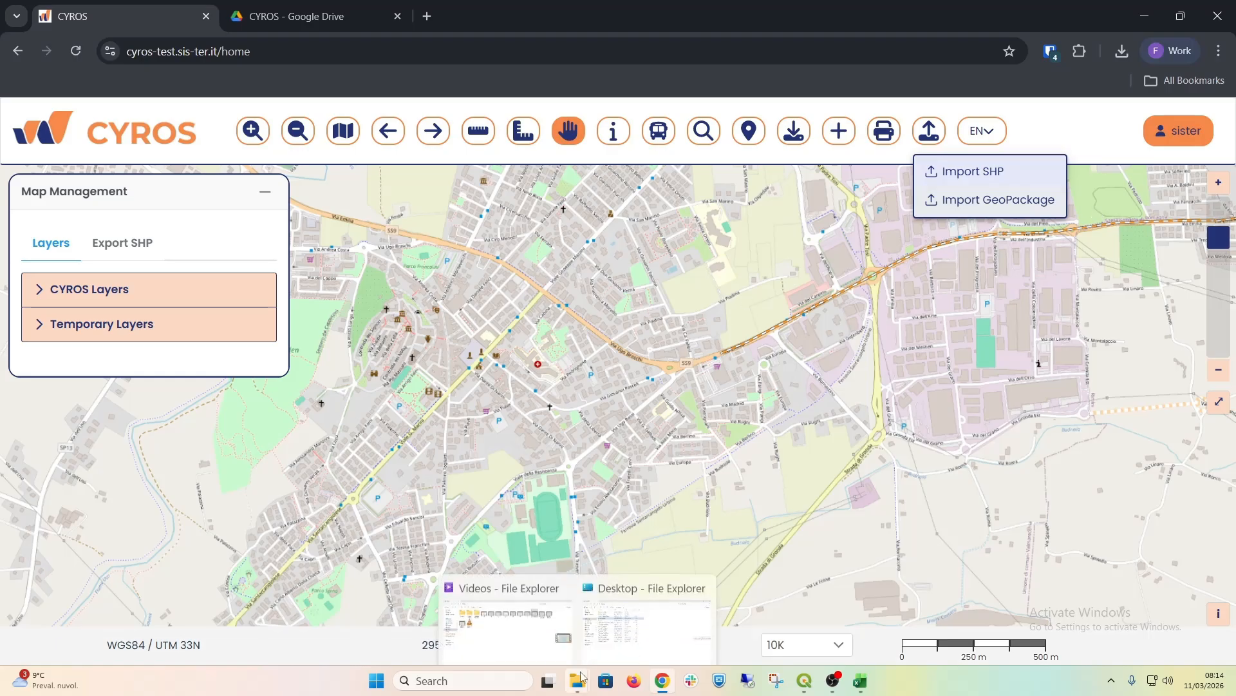
click(626, 610)
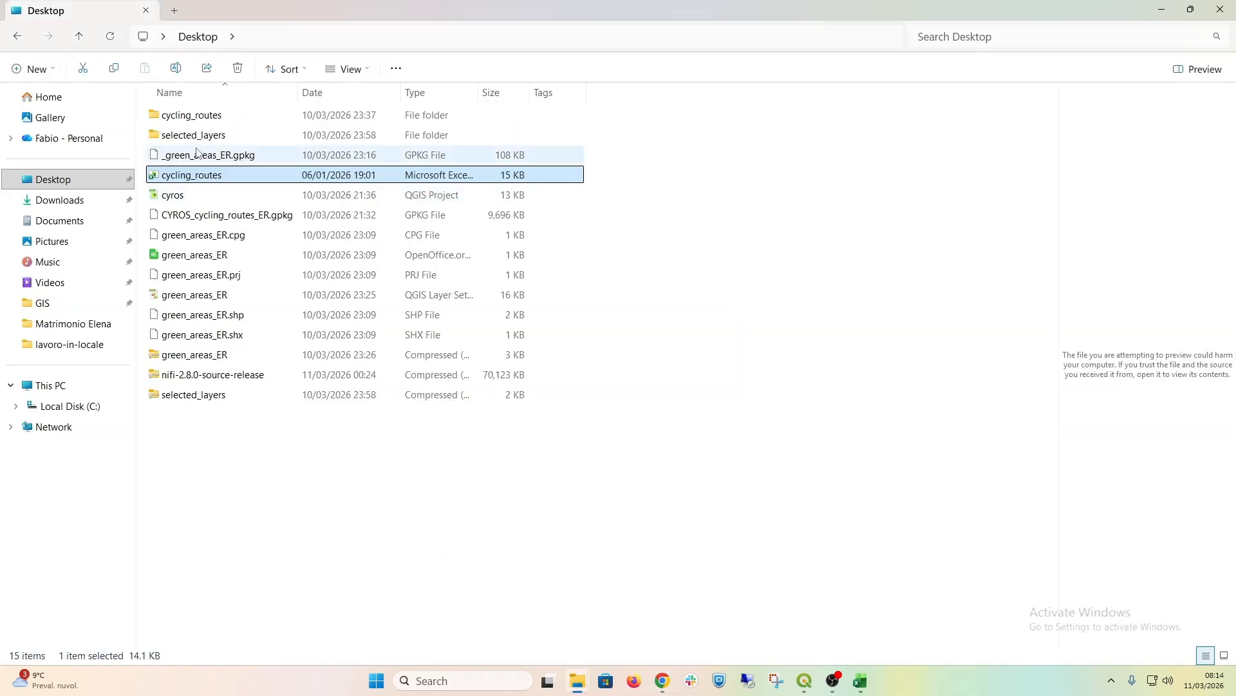
double_click(209, 122)
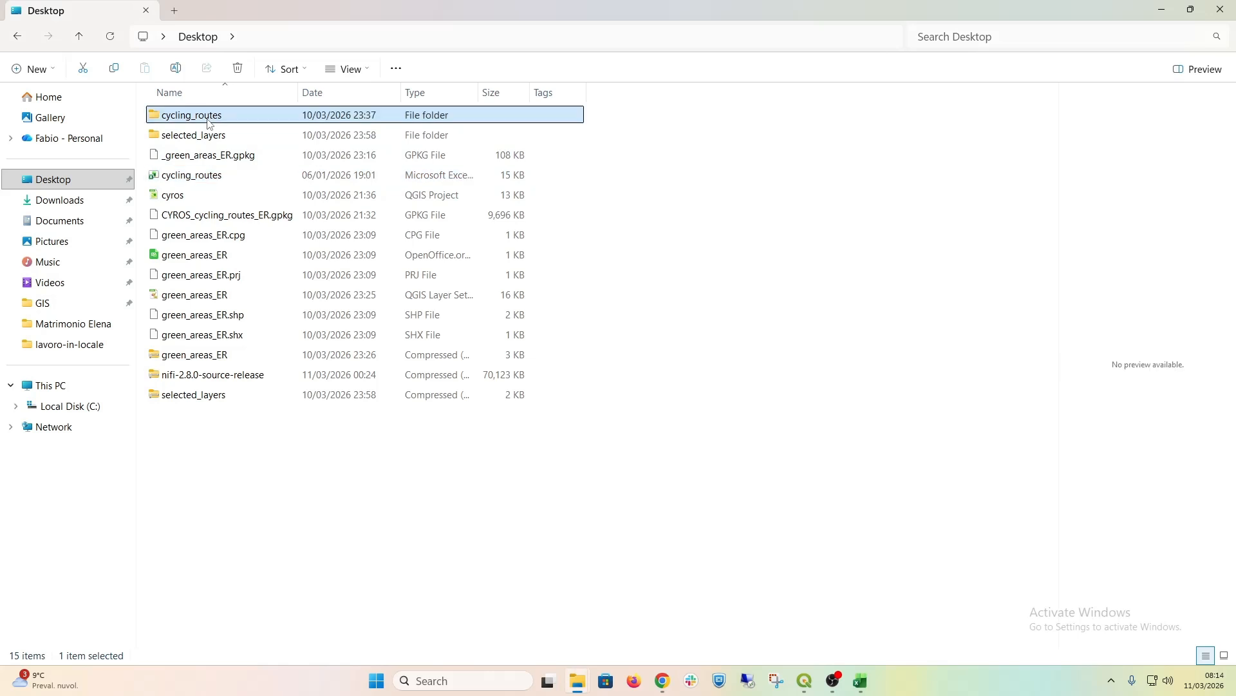
double_click(209, 123)
drag(316, 235, 220, 121)
right_click(220, 121)
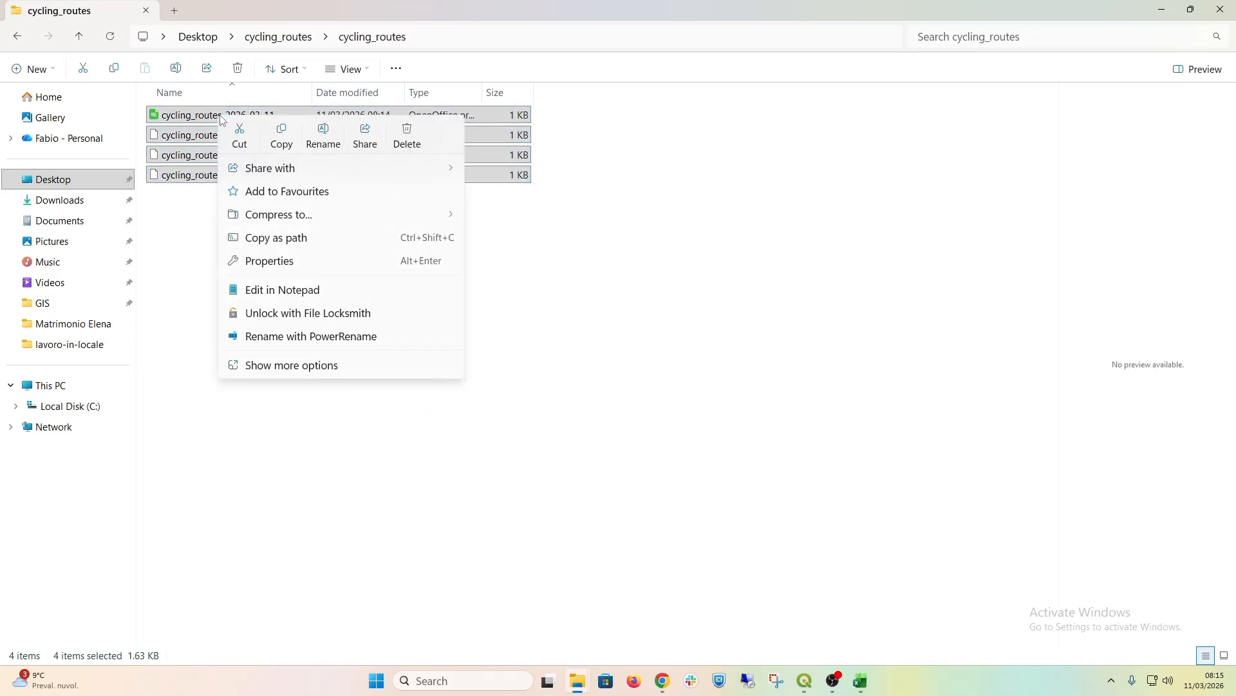
mouse_move(360, 222)
click(482, 219)
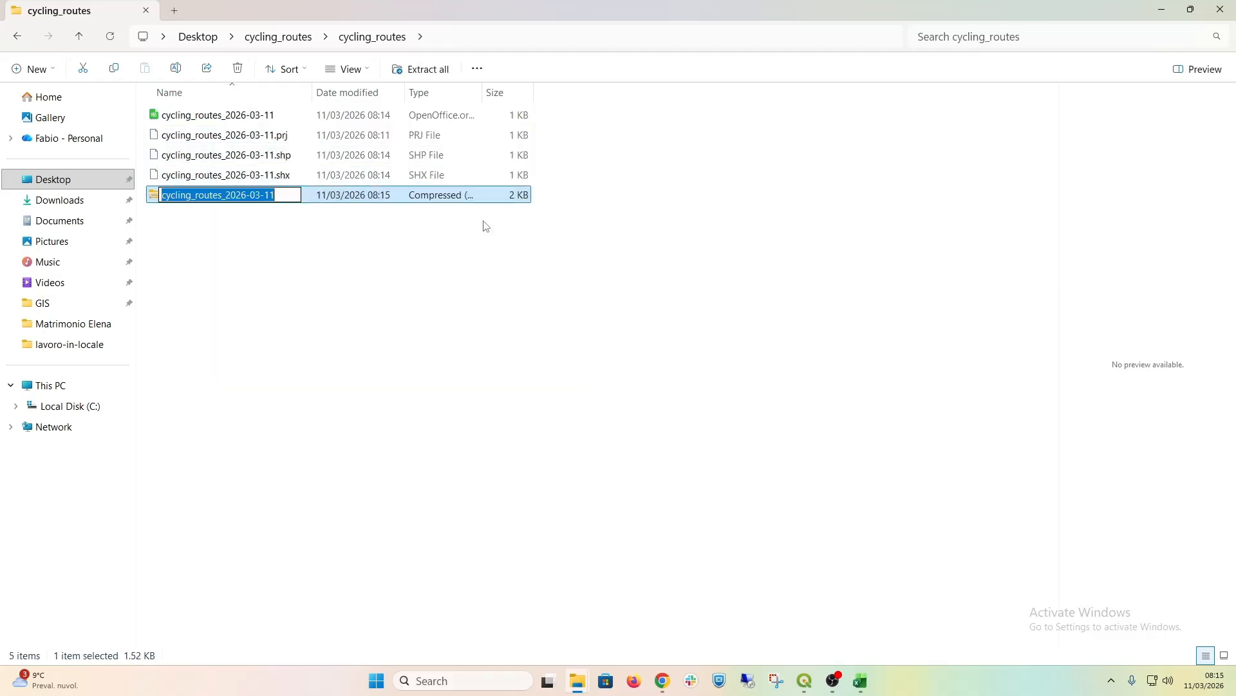
click(237, 247)
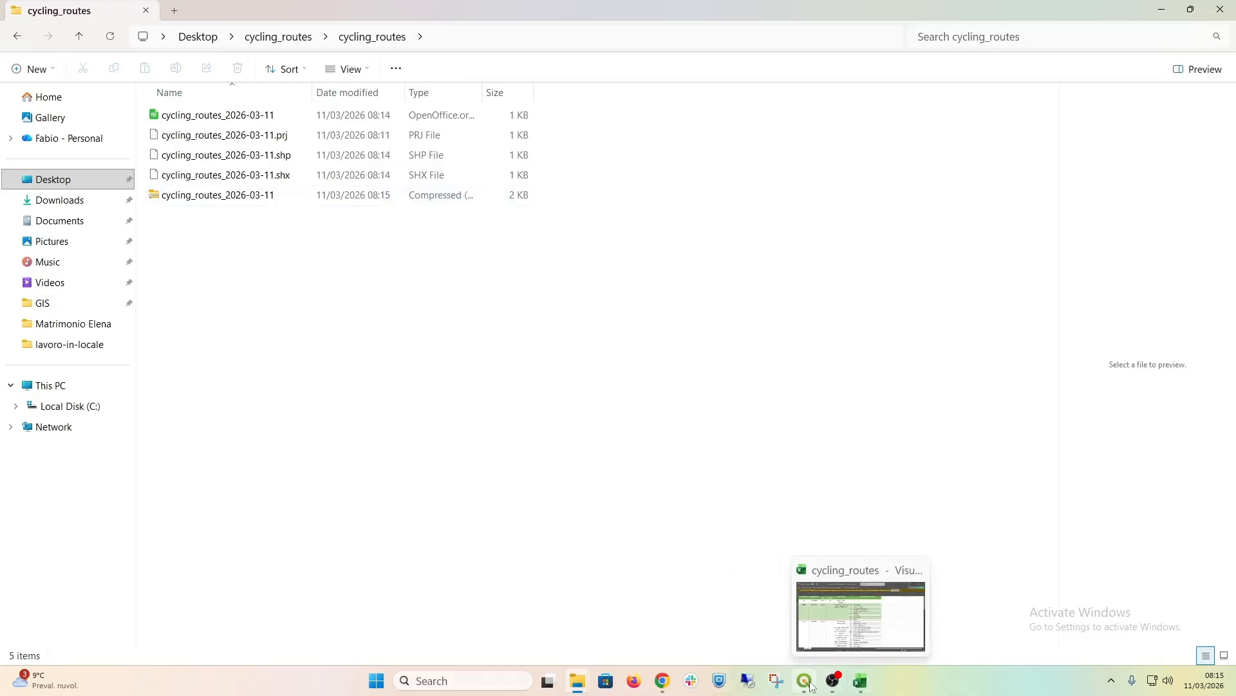
Step: Return to CYROS, start an SHP import and choose Cycling routes as the target layer
click(662, 681)
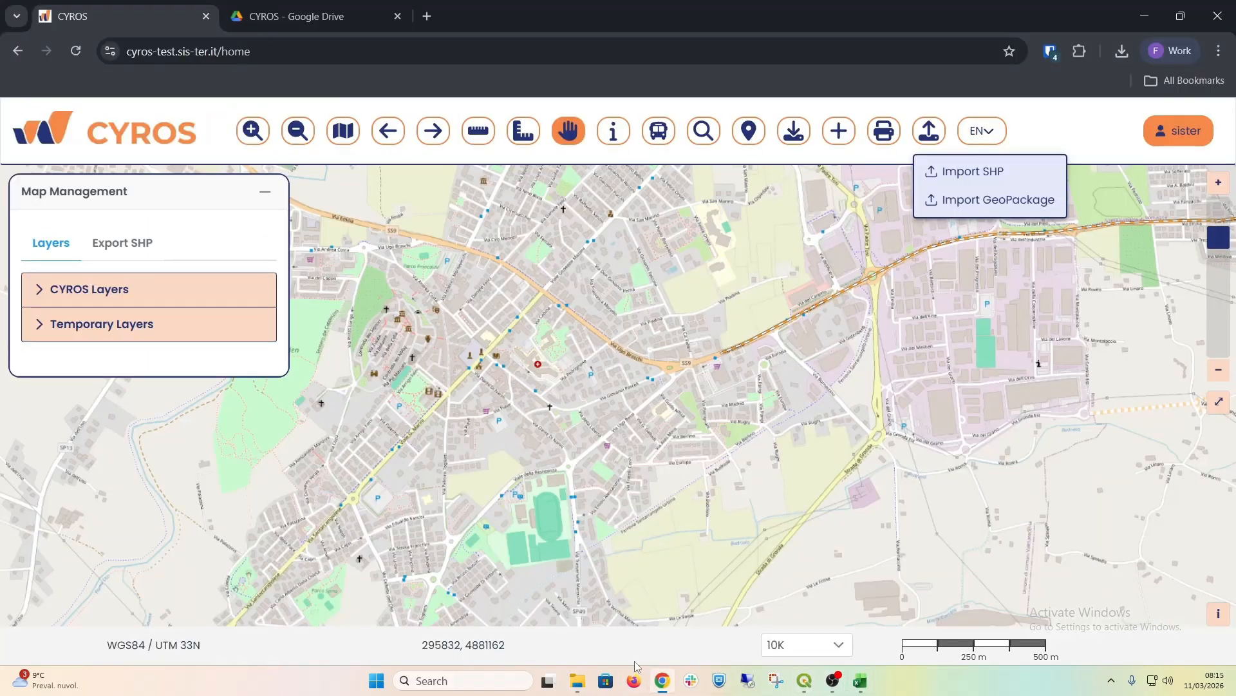
click(947, 183)
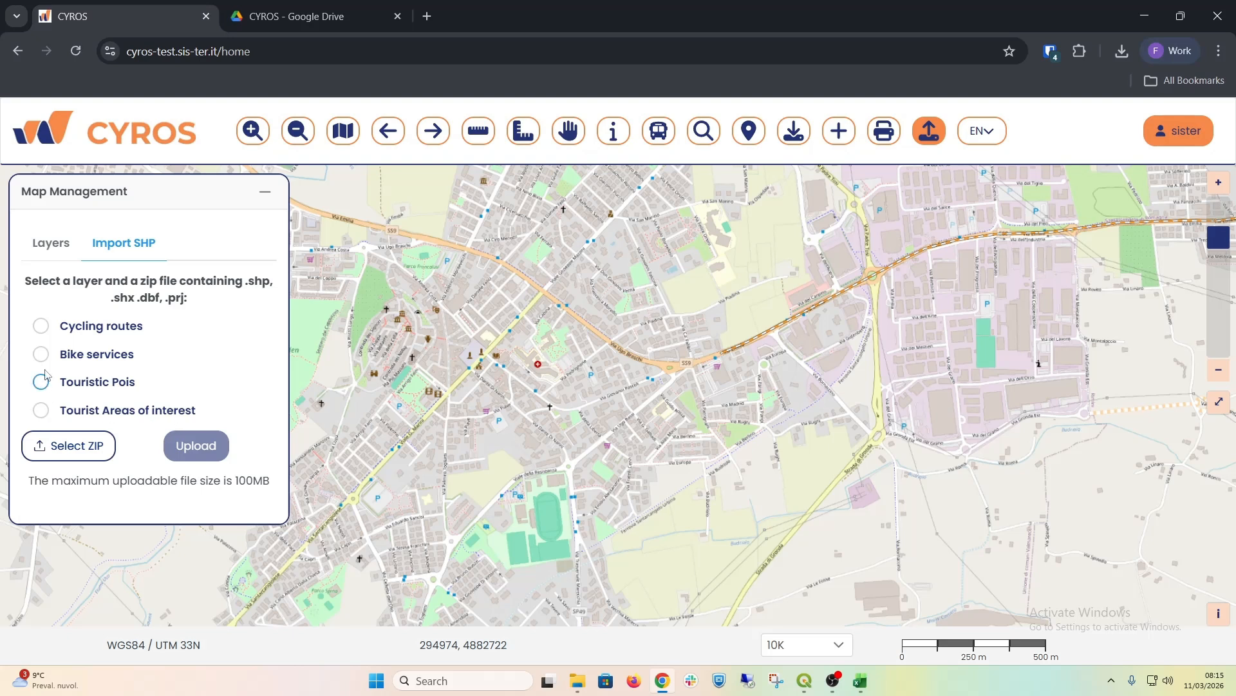
click(43, 328)
Step: Choose cycling_routes_2026-03-11.zip from Desktop > cycling_routes > cycling_routes as the file to import
click(39, 451)
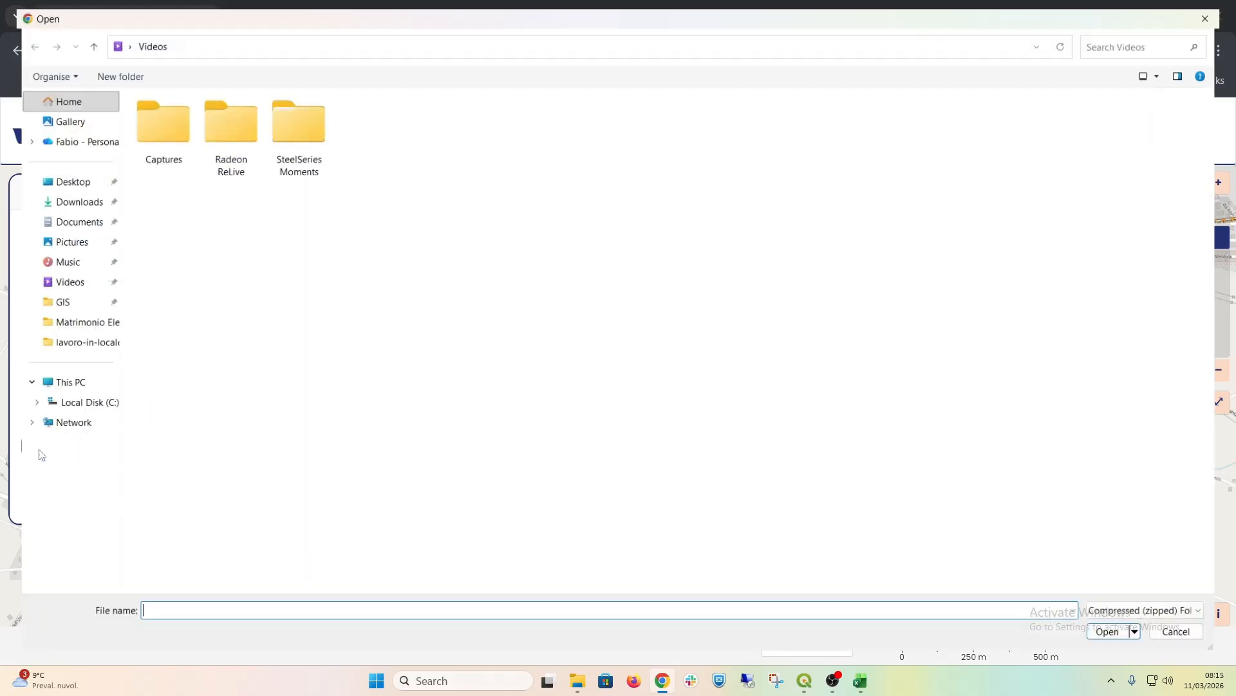
click(54, 178)
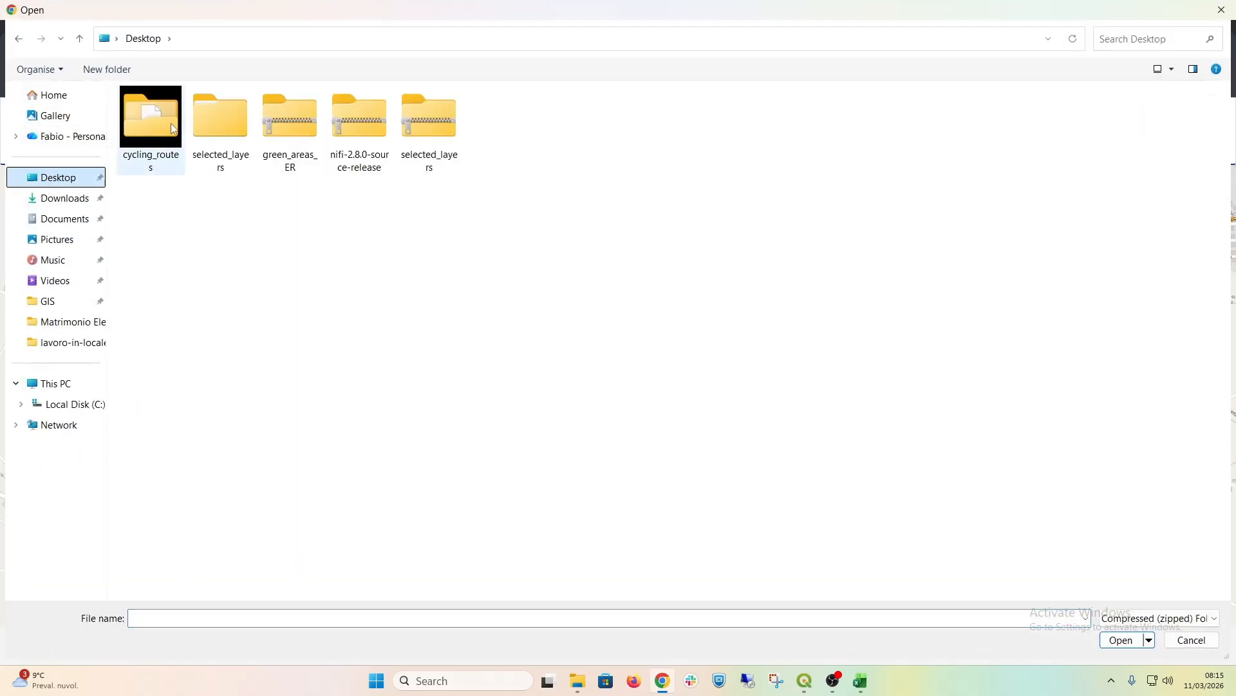
click(158, 141)
double_click(158, 141)
double_click(161, 116)
click(165, 121)
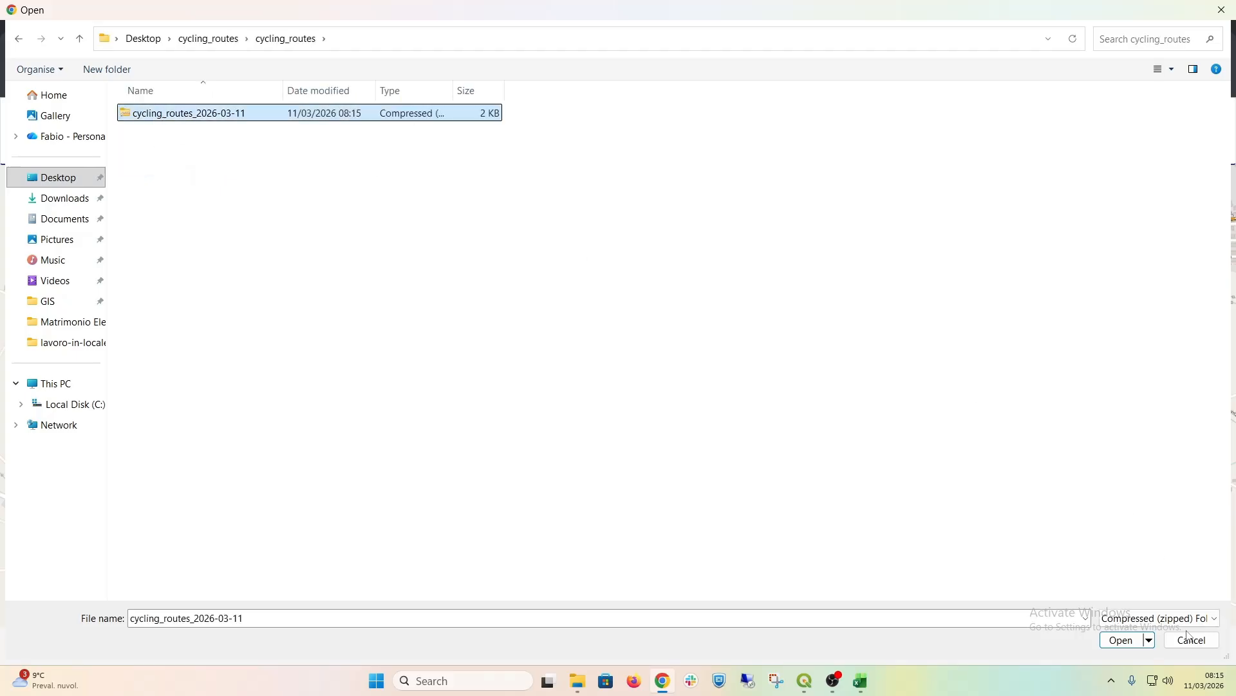
click(1127, 641)
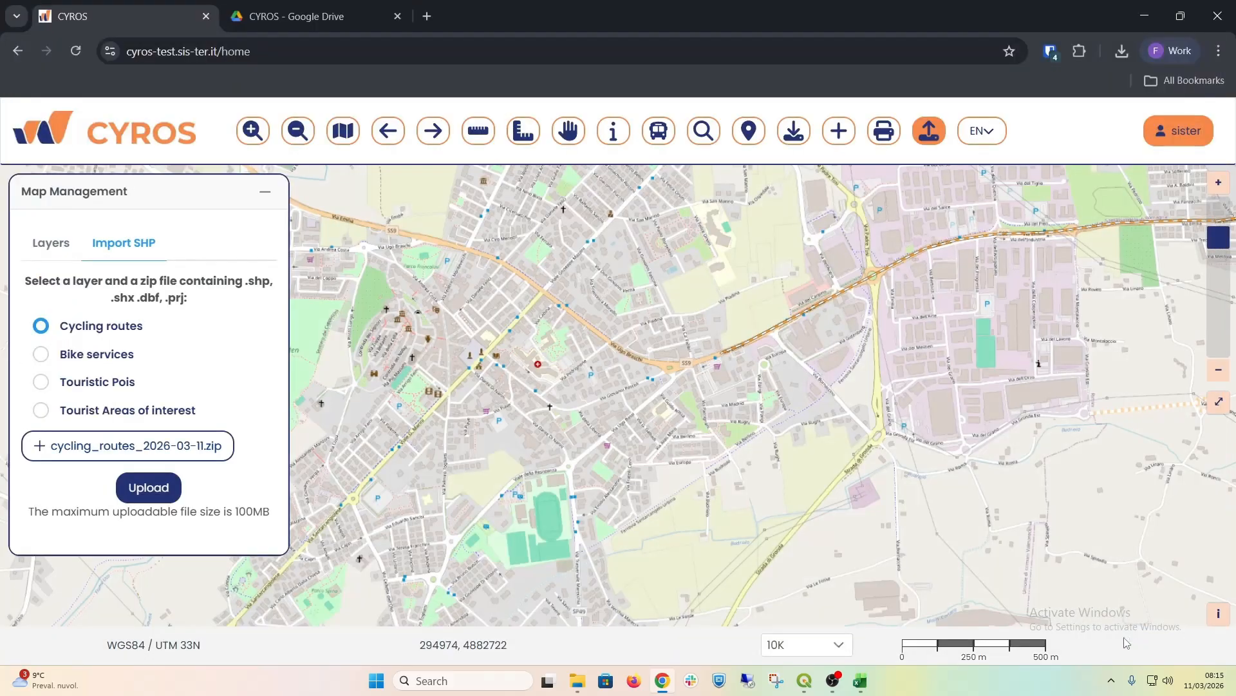
Step: Upload the chosen ZIP into the Cycling routes layer, dismiss the message and reload the CYROS page
click(144, 494)
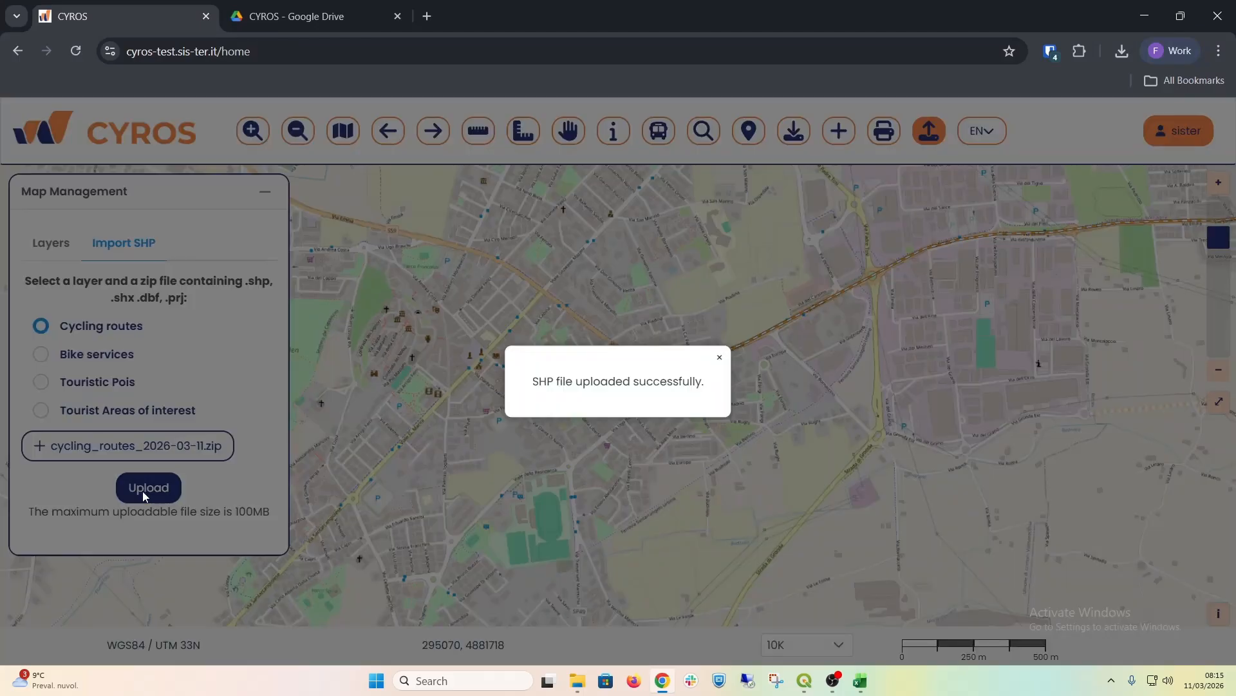
click(720, 358)
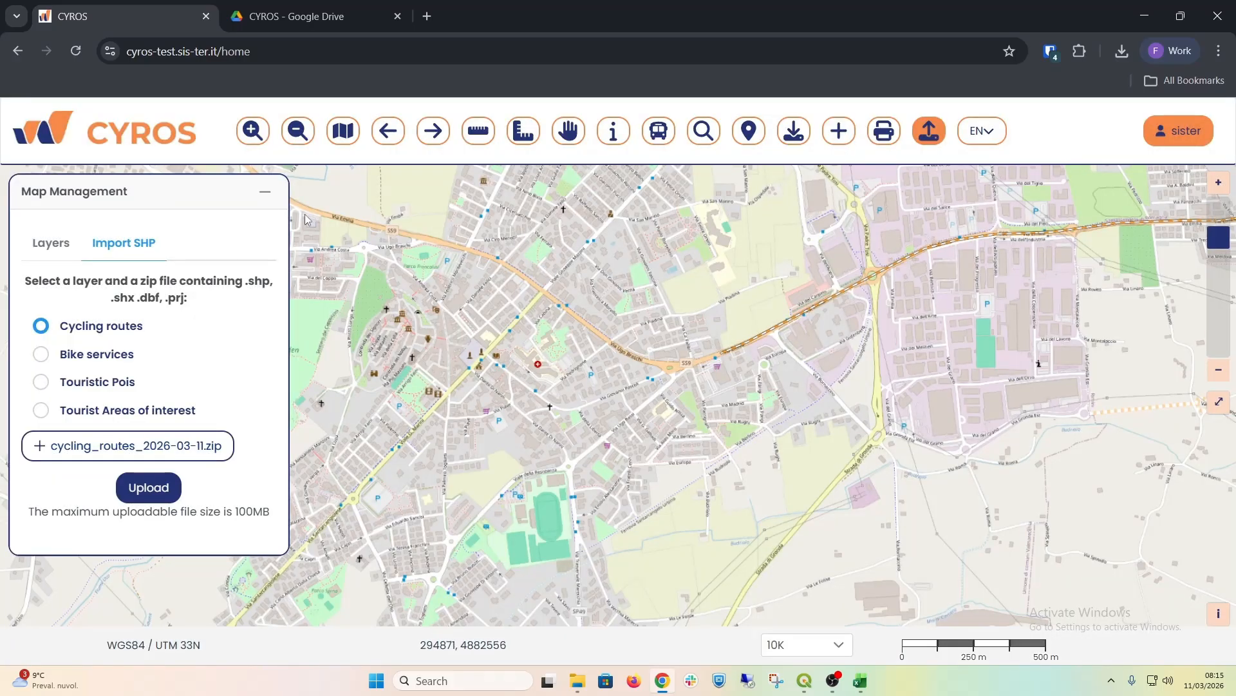
click(265, 192)
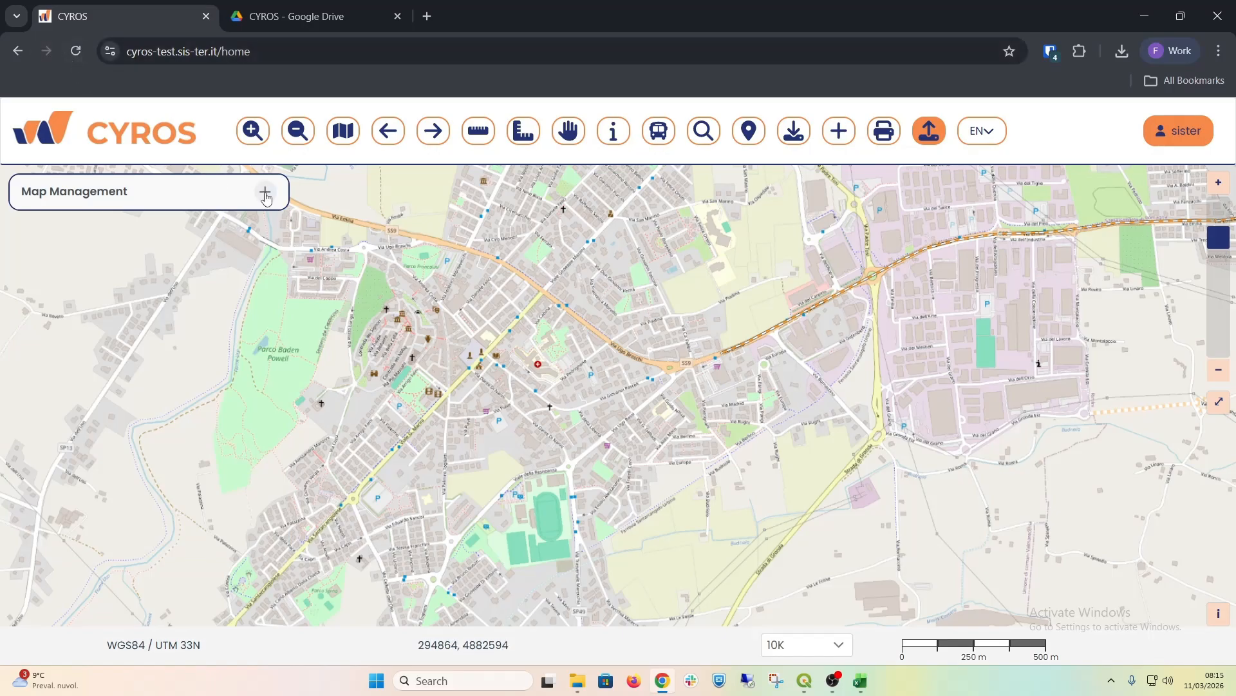
click(76, 50)
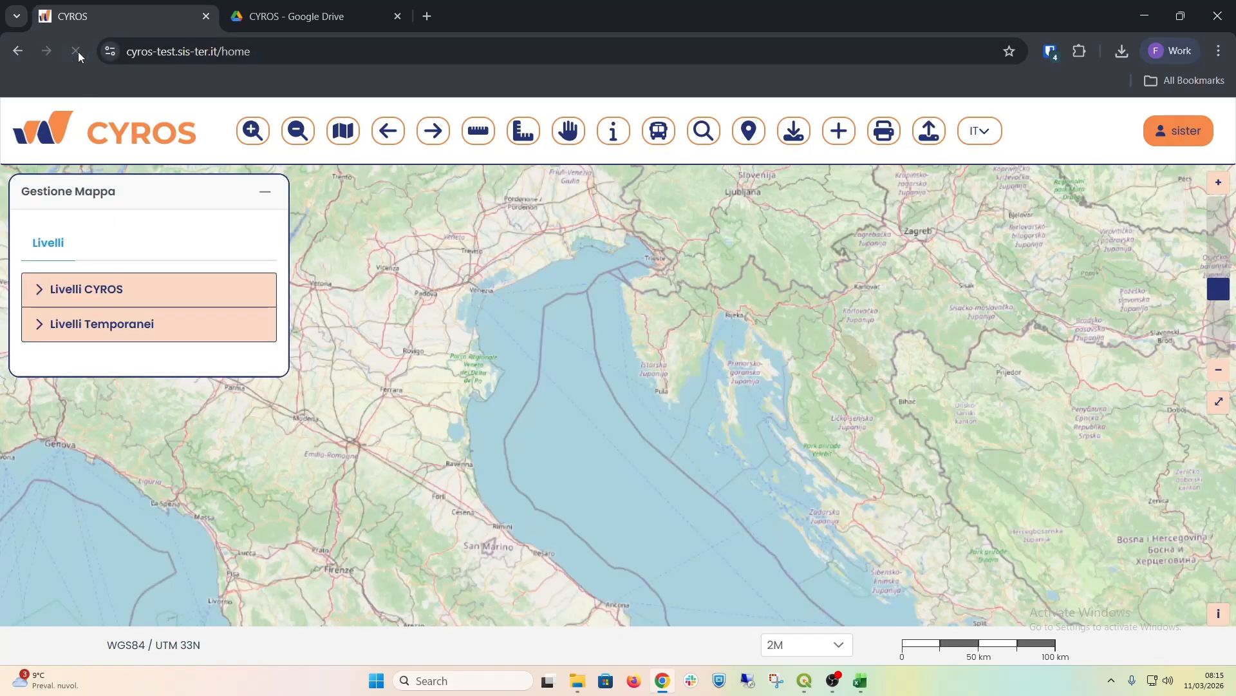
Step: Search for the address "Santarcangelo di Romagna" and zoom the map to it
click(704, 131)
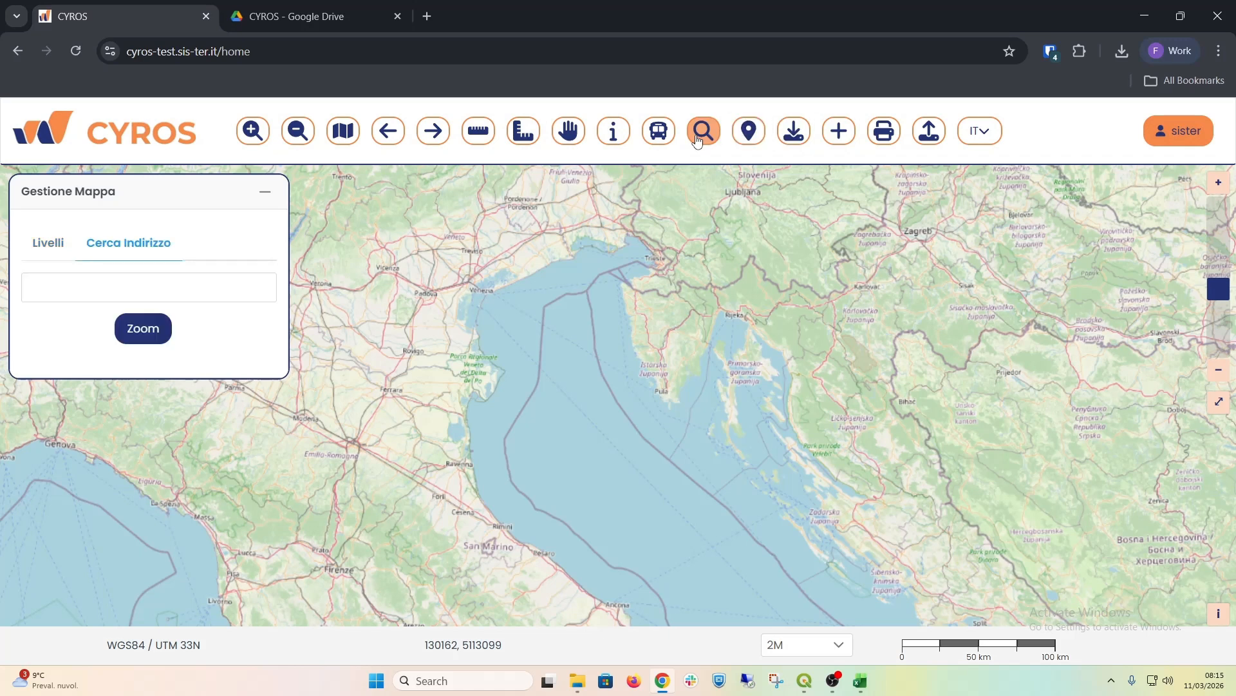
click(165, 282)
text(San)
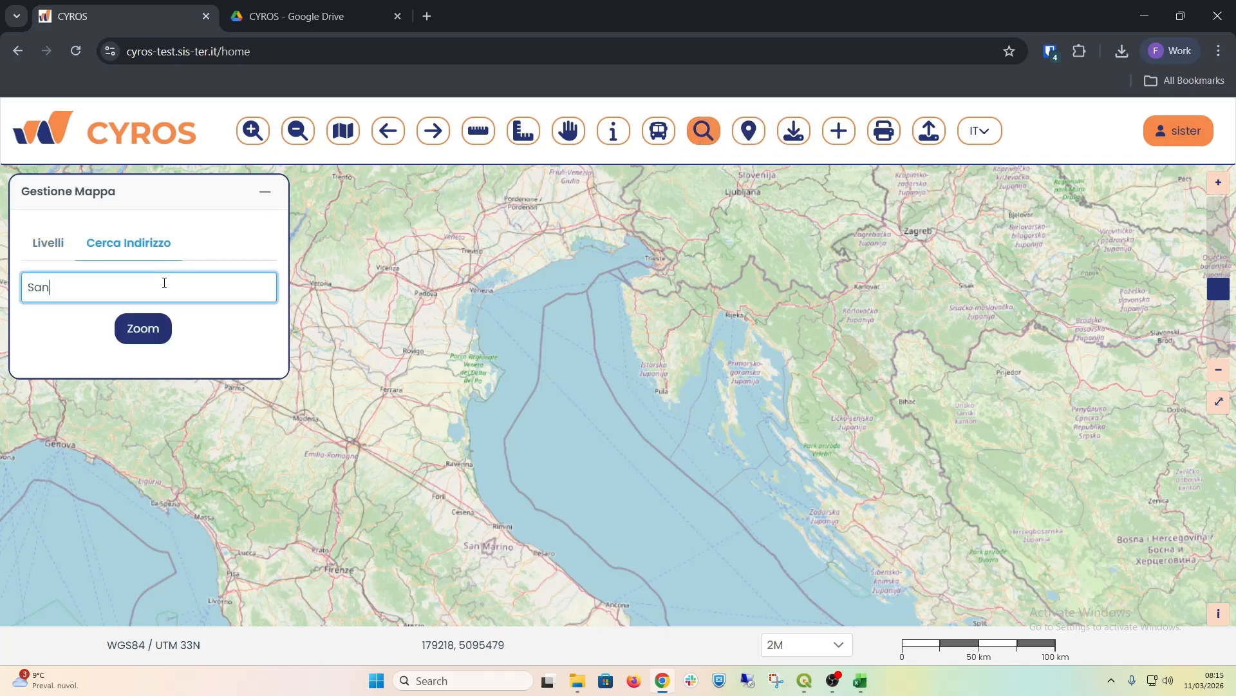
text(tarcangelo di Romagna)
click(143, 329)
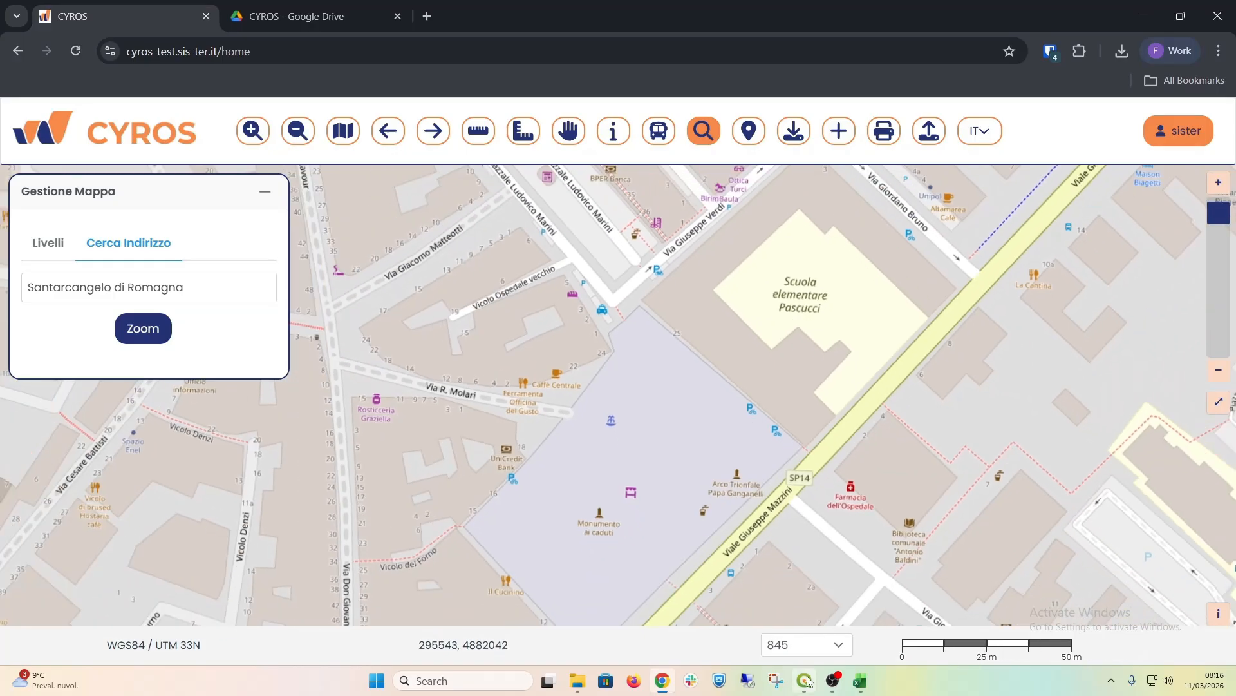
Step: Set the map scale to 10K and centre the view on Santarcangelo and the Via Emilia road
click(837, 644)
click(808, 601)
drag(785, 403, 663, 336)
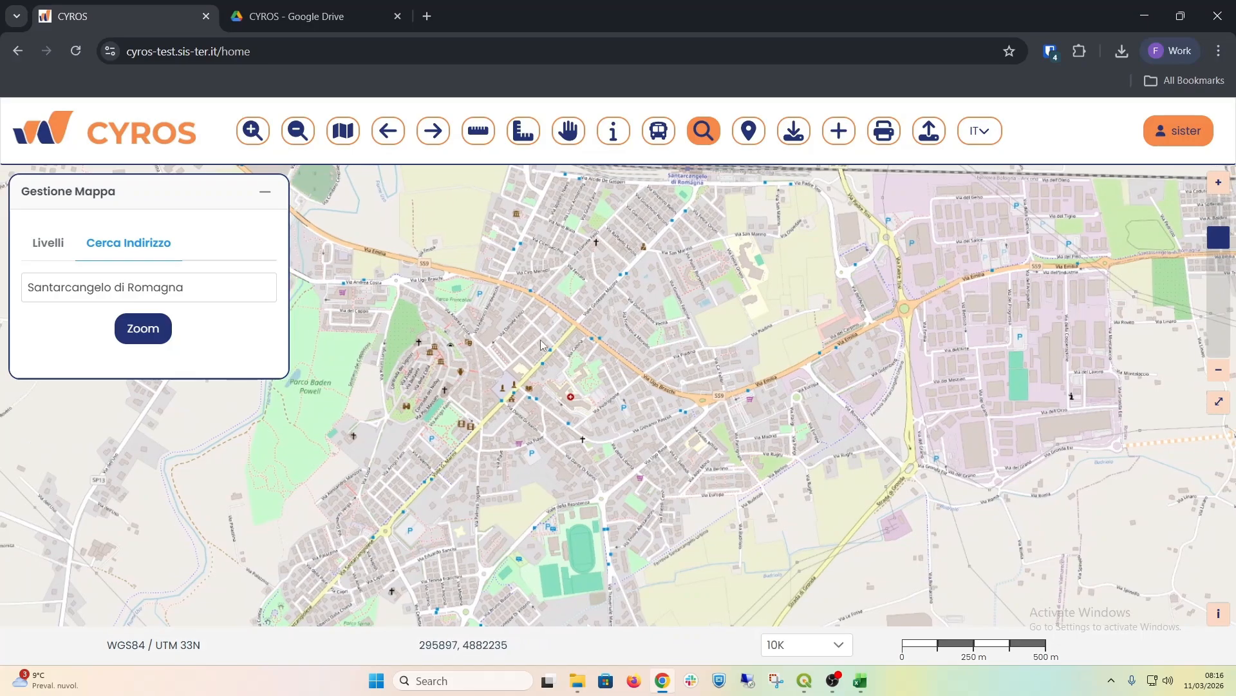
Step: Turn on the Piste ciclabili layer under Livelli CYROS and expand its legend
click(52, 243)
click(42, 298)
click(54, 336)
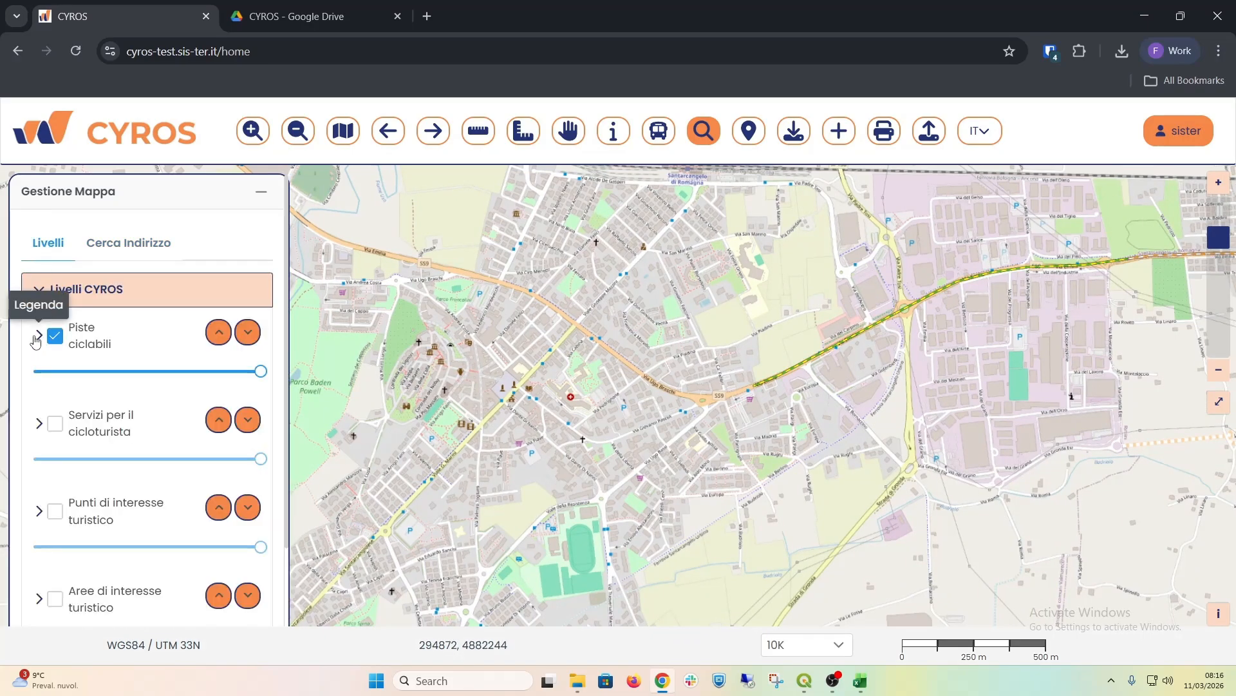
click(39, 335)
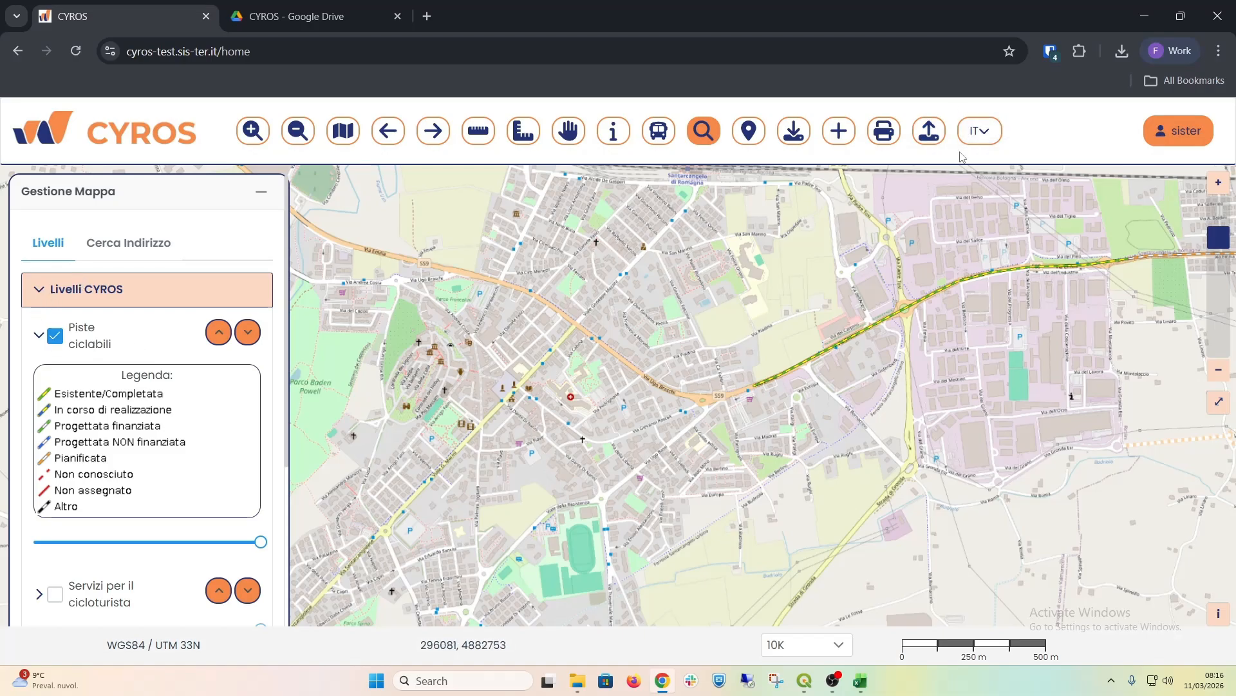
Step: Switch the CYROS interface language to EN and expand the Cycling routes legend again
click(976, 131)
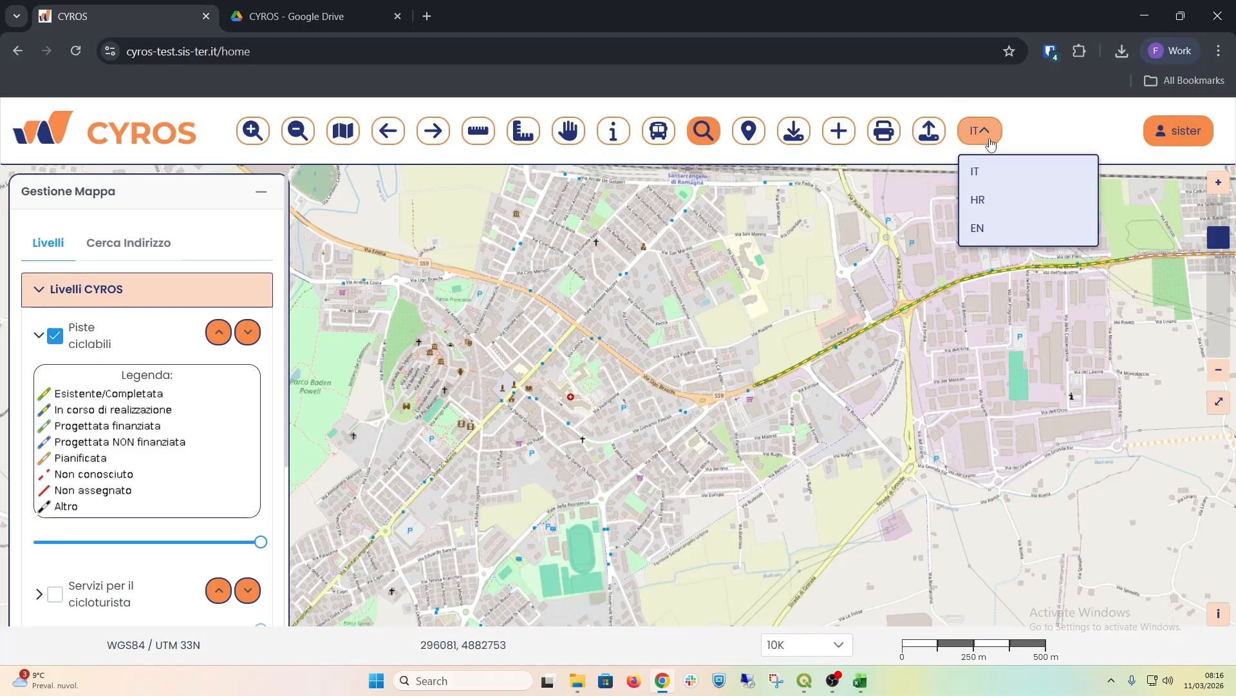
click(991, 229)
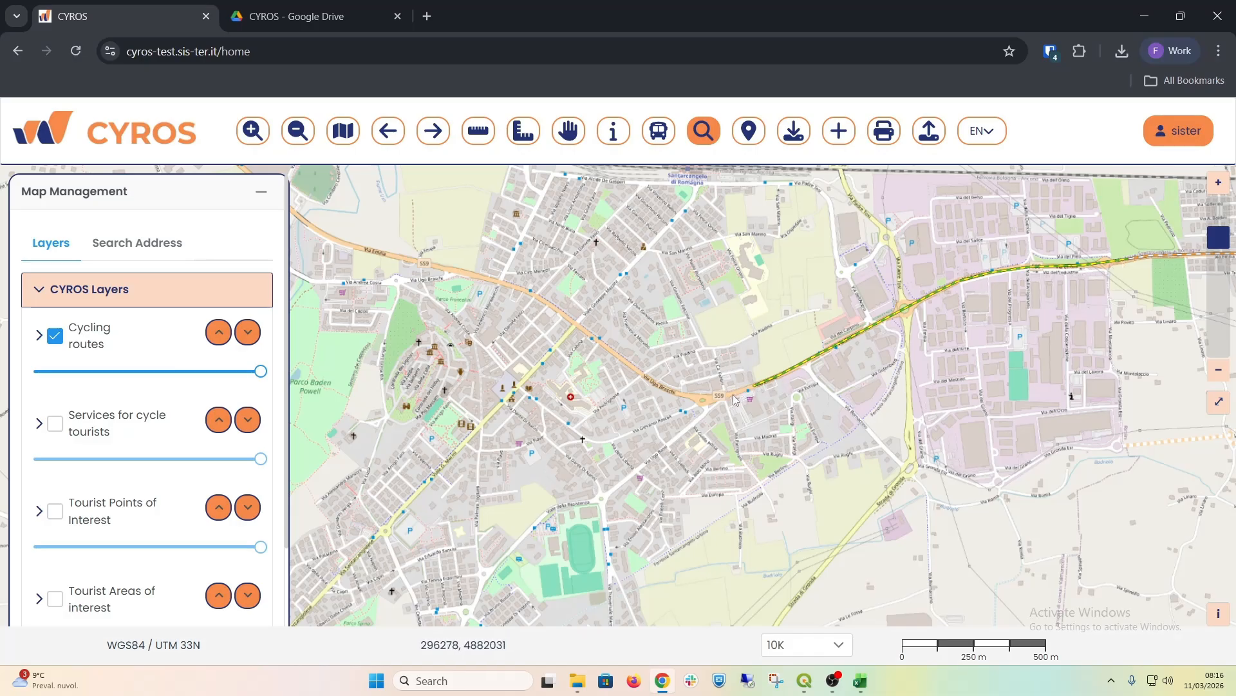
click(37, 336)
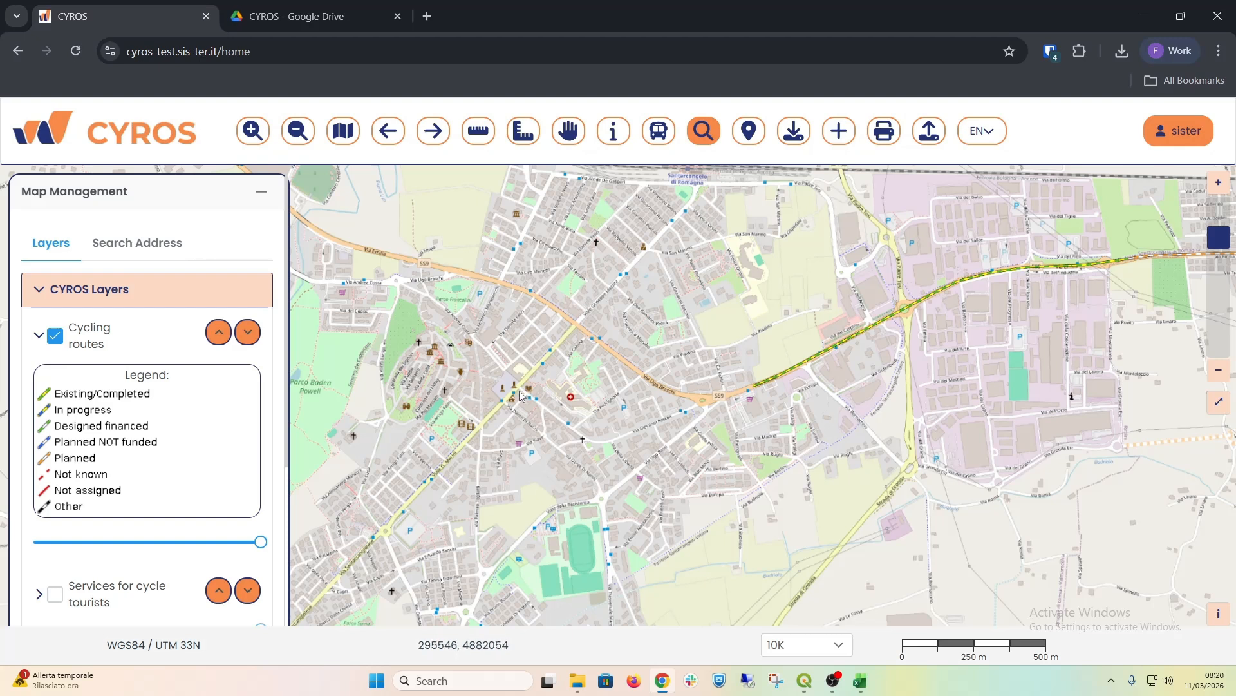
Step: Switch through QGIS to the cycling_routes Excel workbook, review the data model from its header row, and minimize the workbook
mouse_move(804, 681)
click(813, 609)
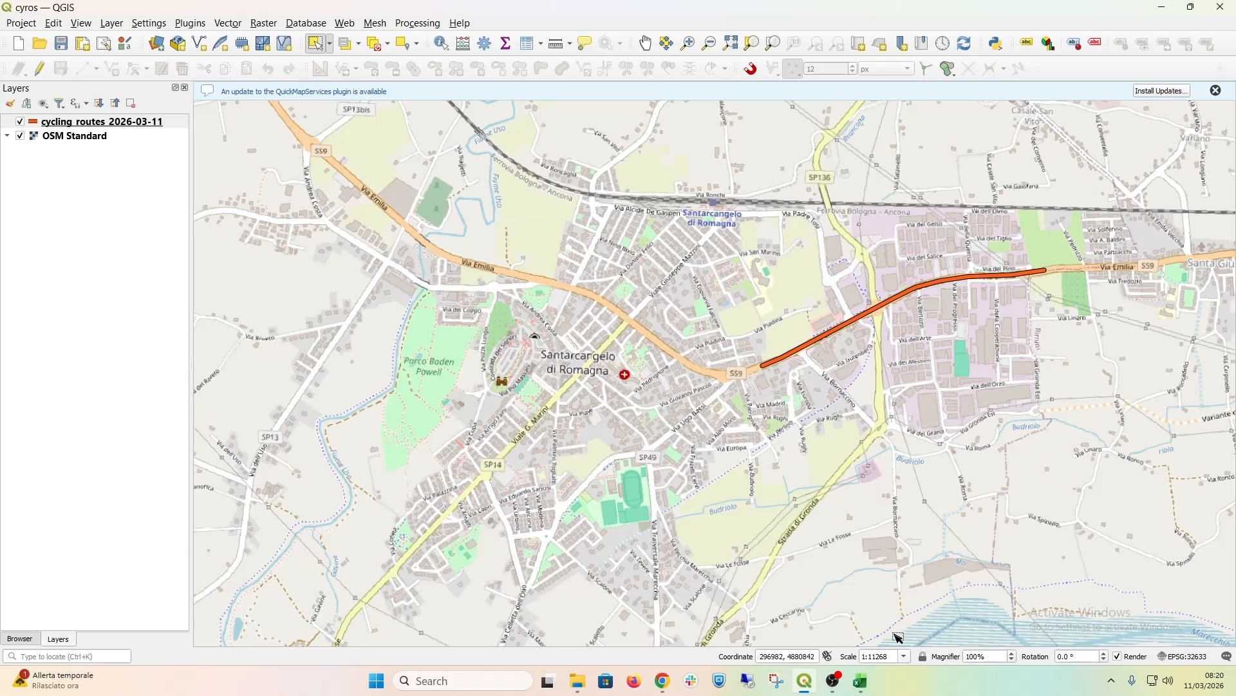
click(863, 691)
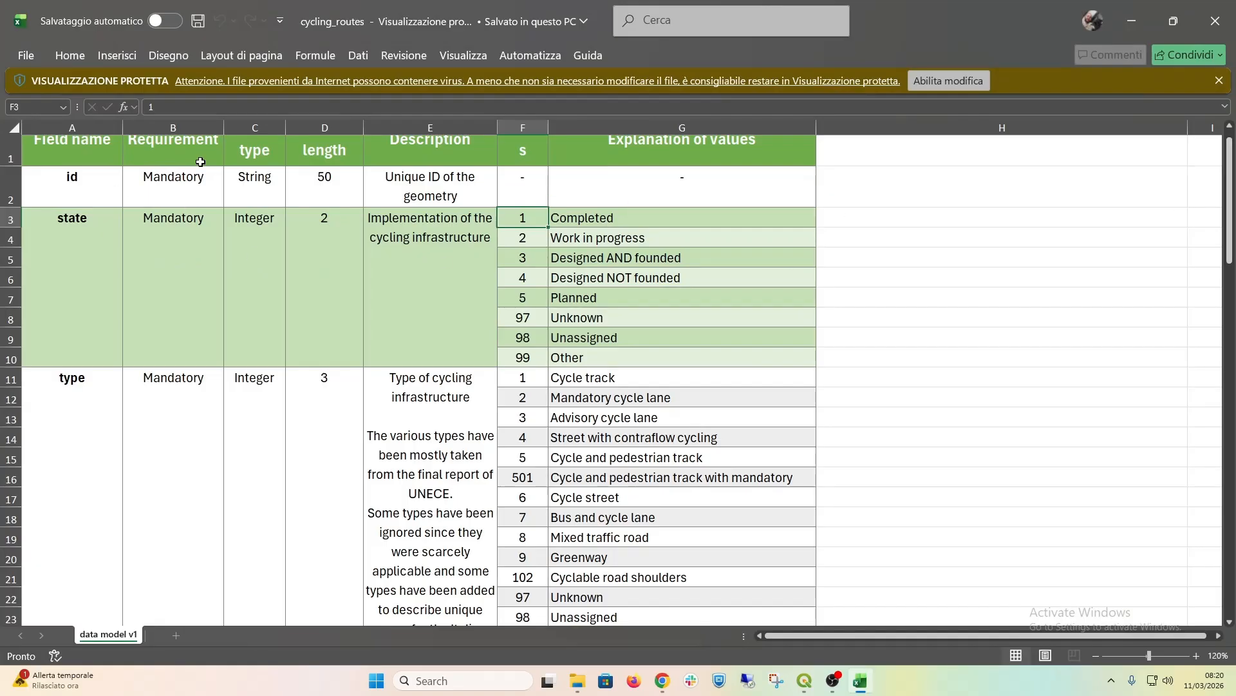
drag(1234, 219, 1234, 194)
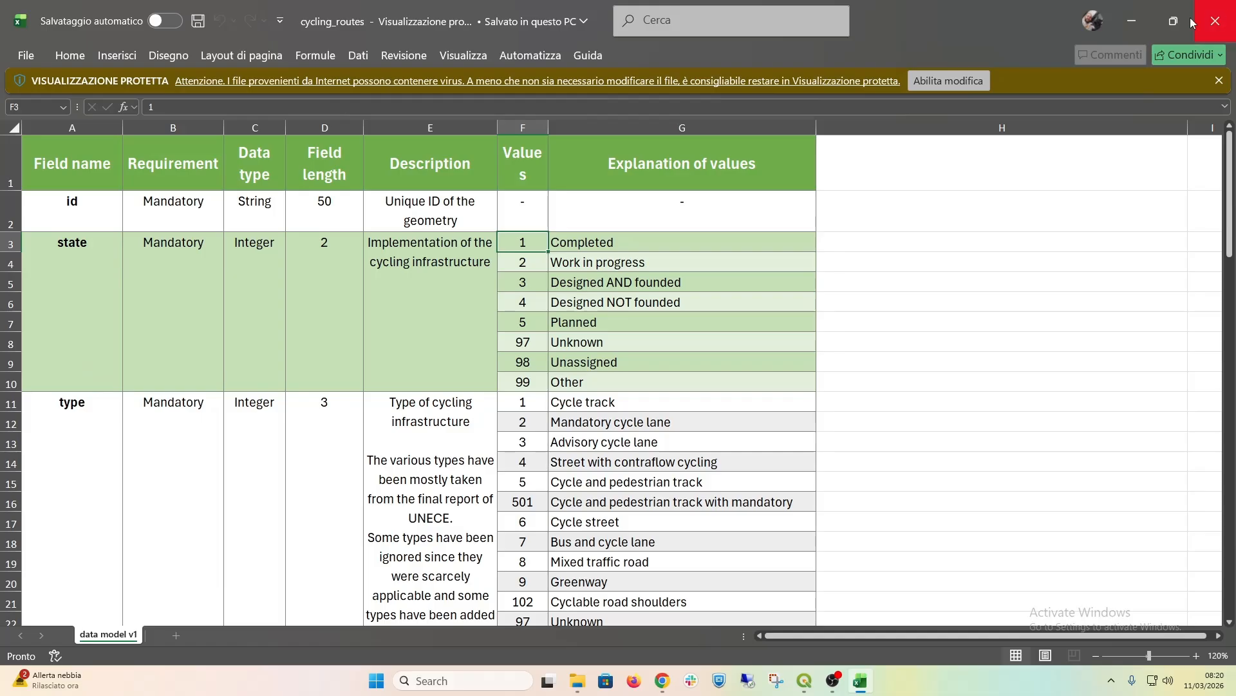
click(1142, 33)
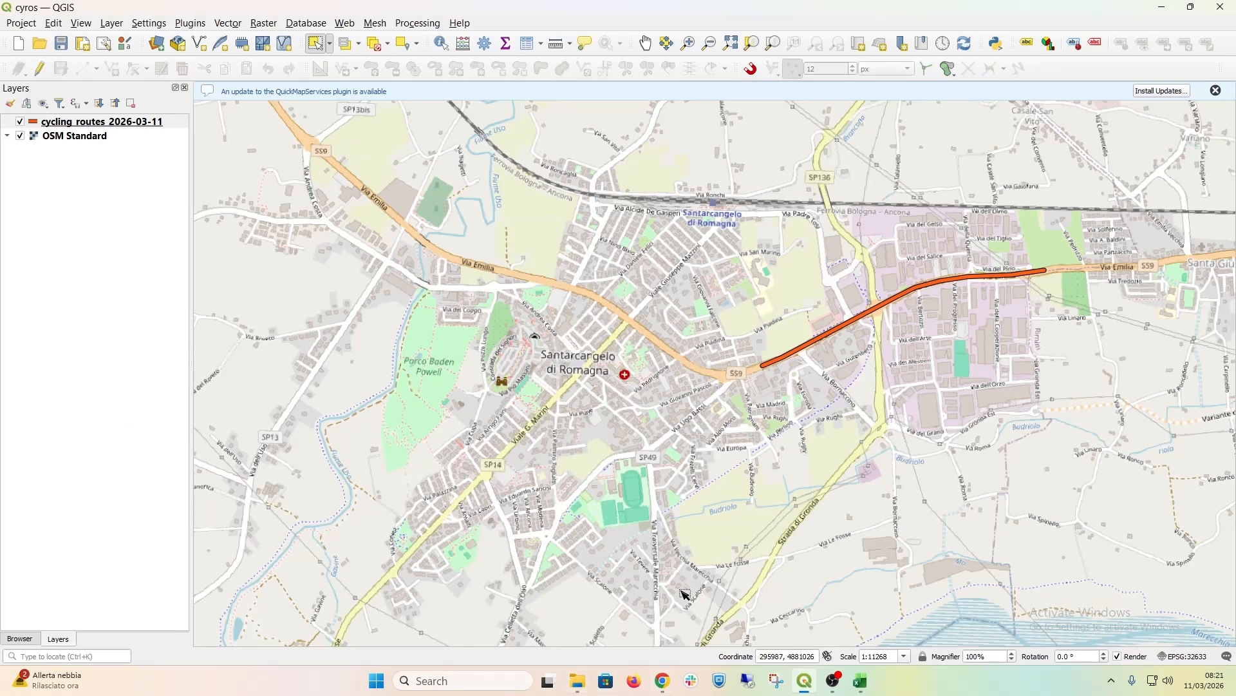
Step: Switch to File Explorer, open the Desktop's cycling_routes folder, check the files in its cycling_routes subfolder and return to the parent folder
click(575, 689)
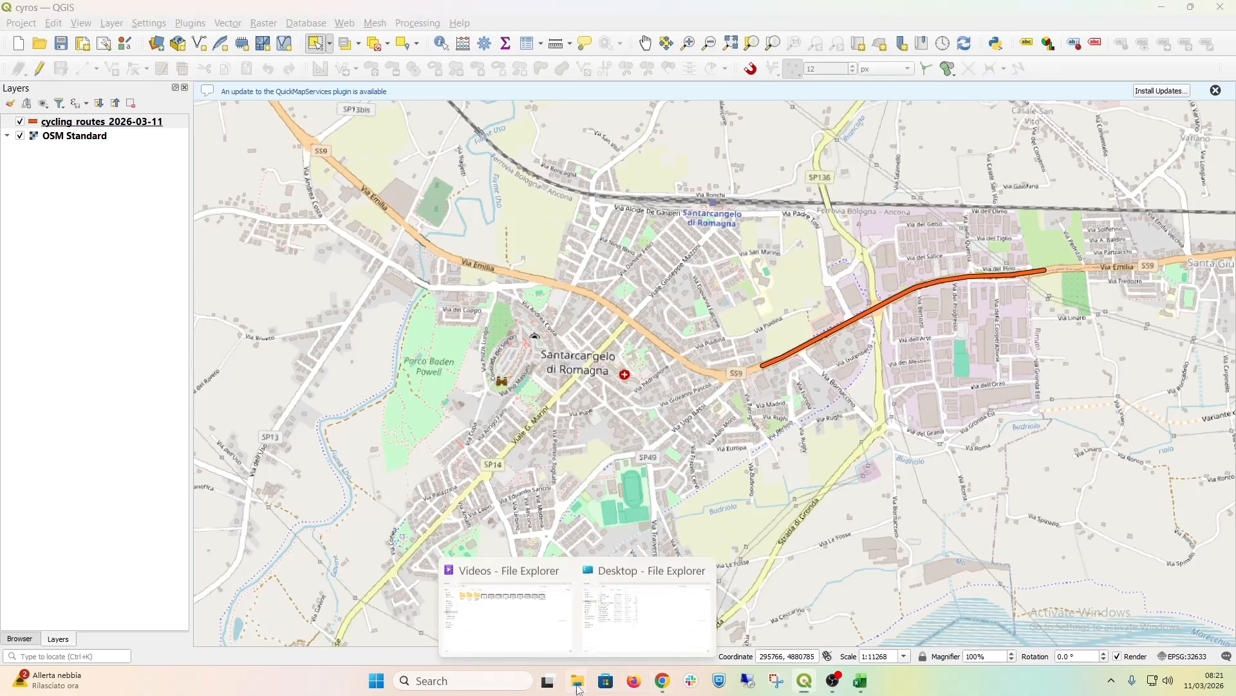
click(618, 609)
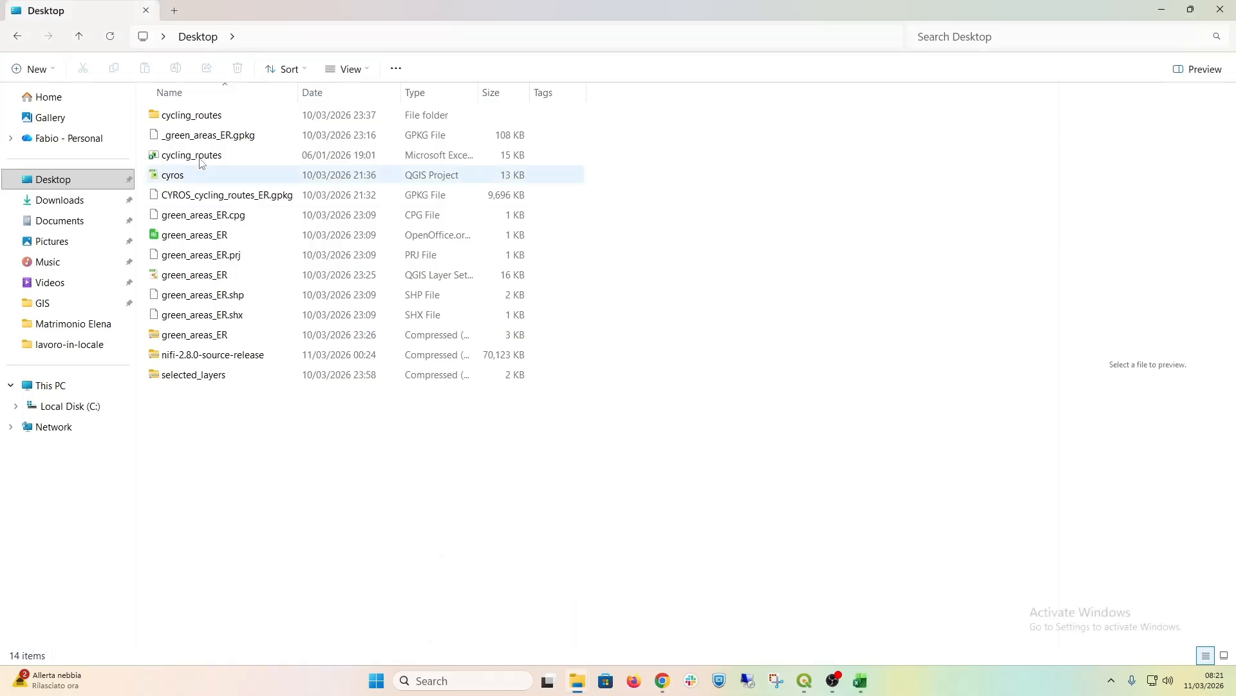
double_click(193, 116)
click(198, 121)
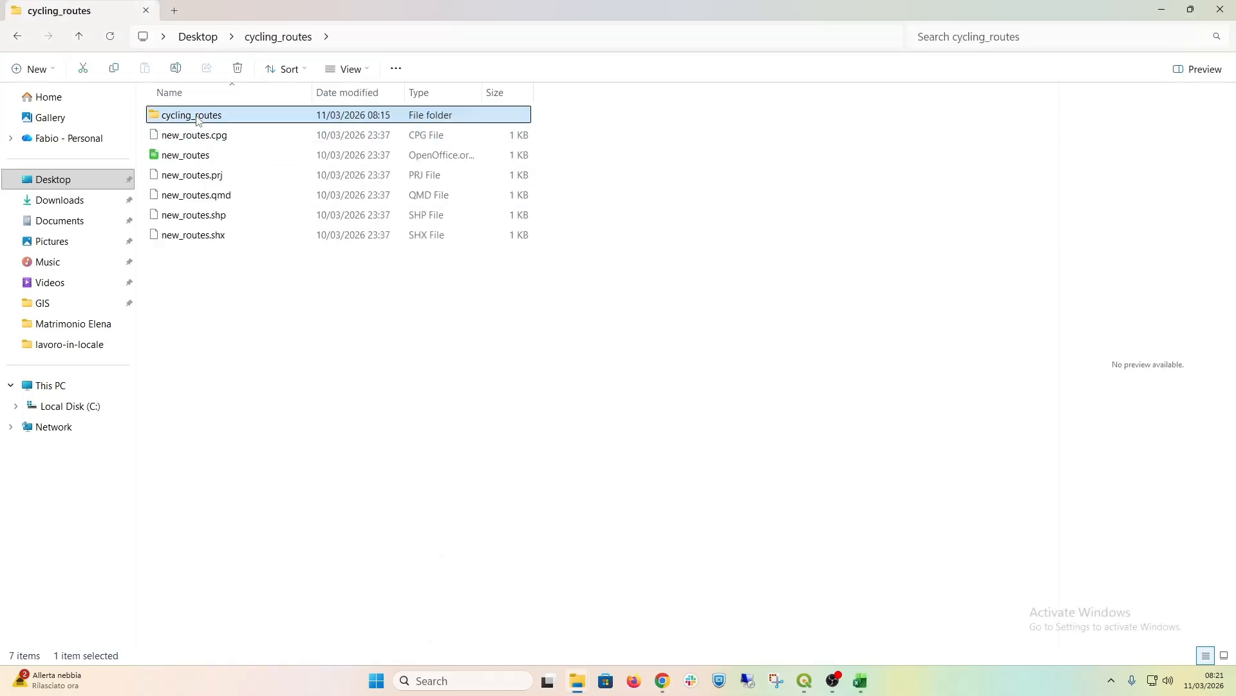
right_click(198, 121)
click(299, 135)
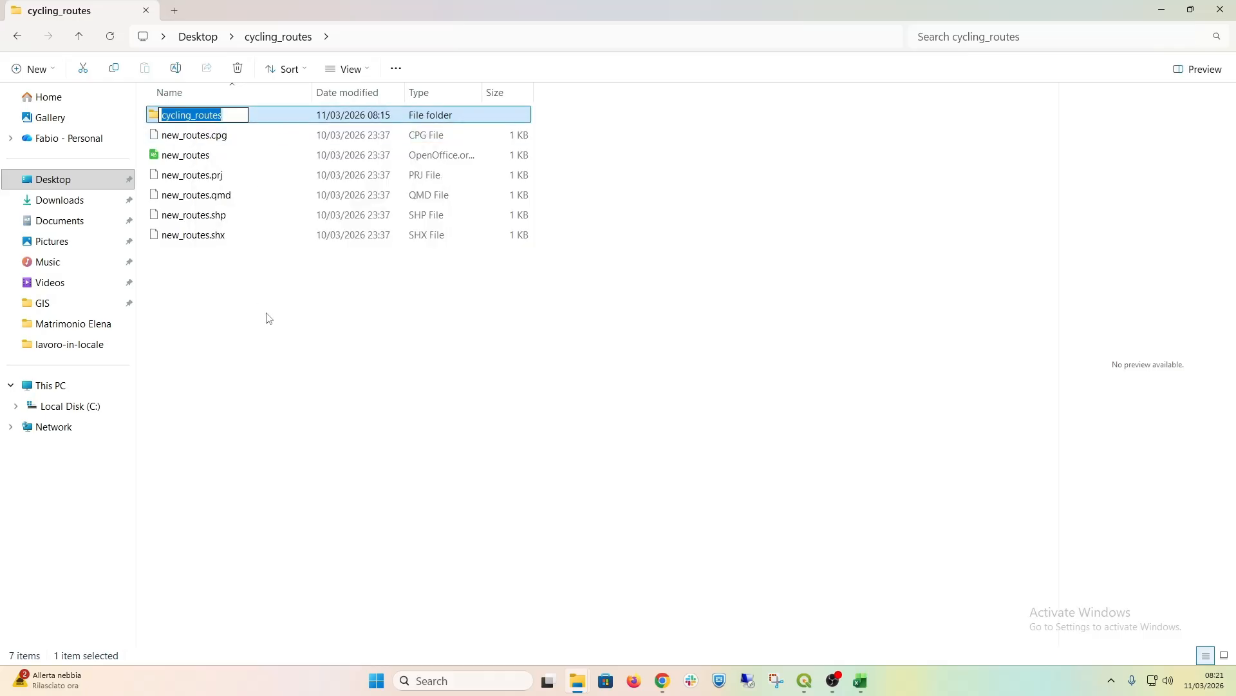
key(Return)
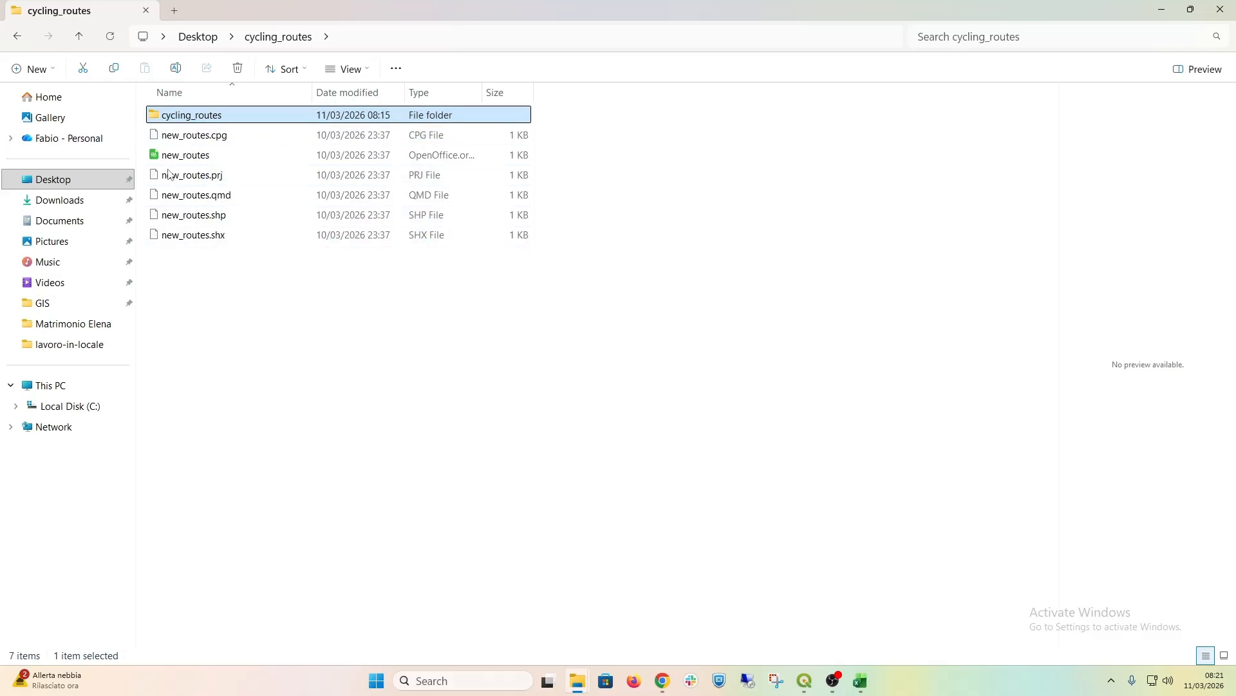
double_click(187, 123)
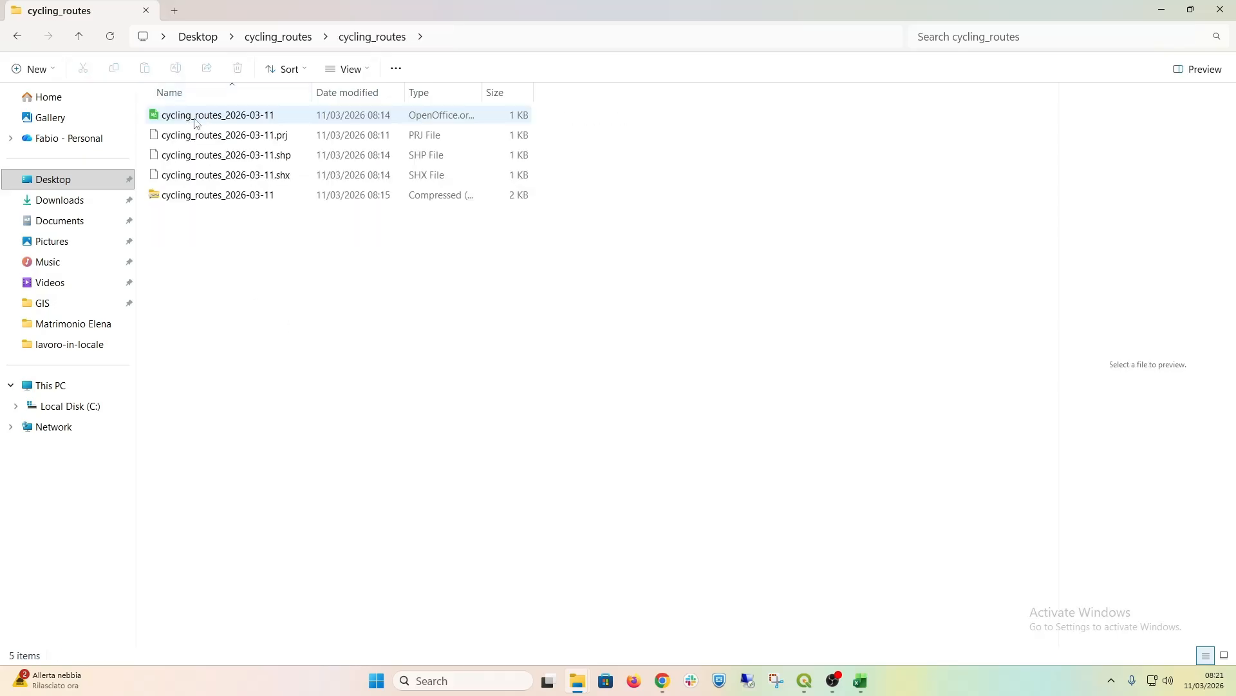
click(201, 123)
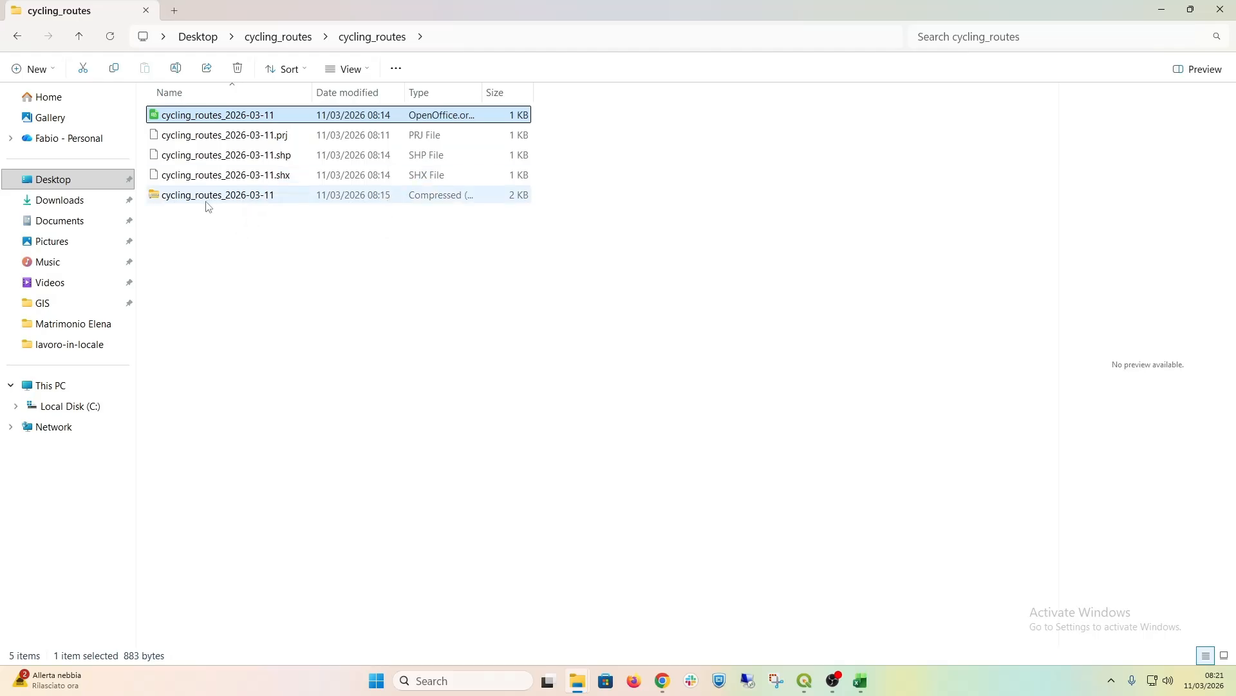
click(298, 37)
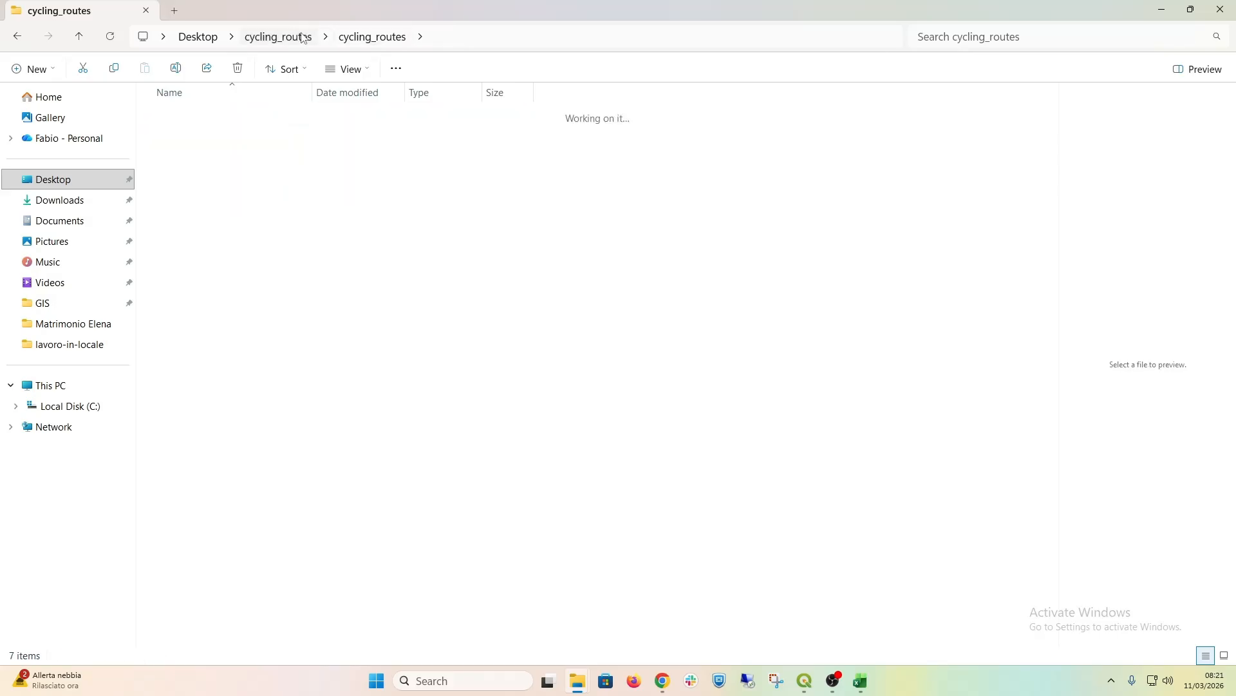
Step: Try to rename the cycling_routes subfolder as updated
right_click(212, 117)
click(313, 128)
text(update)
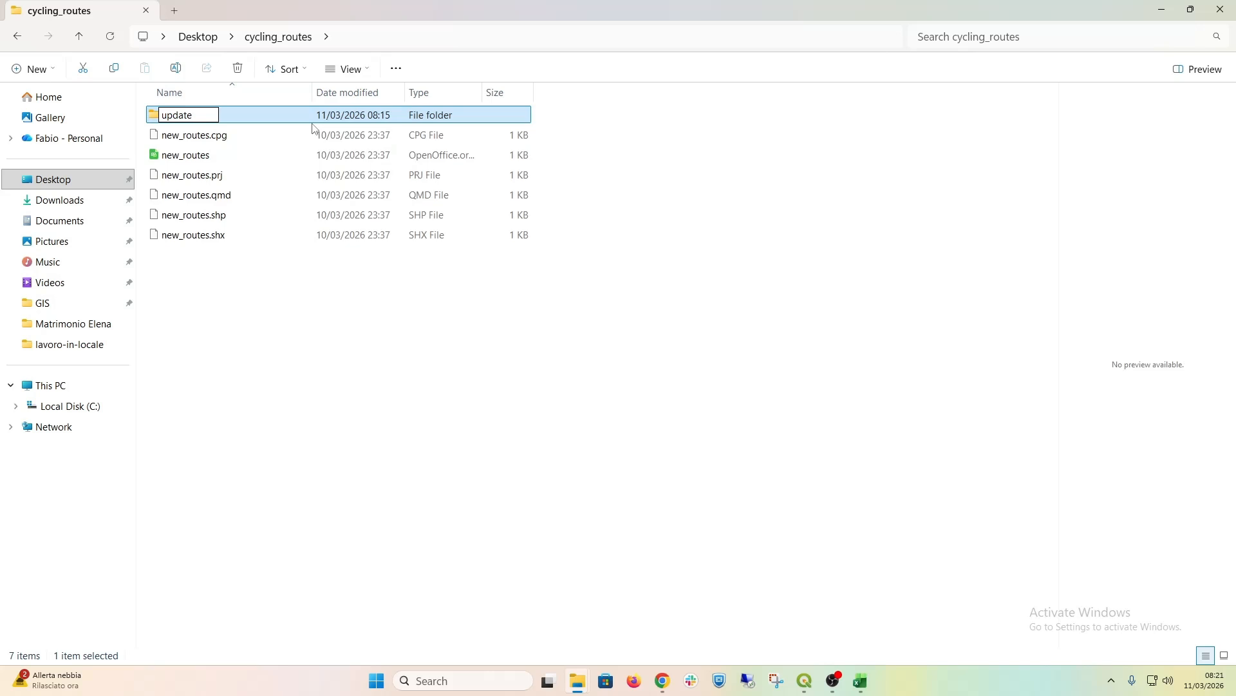
text(d)
key(Return)
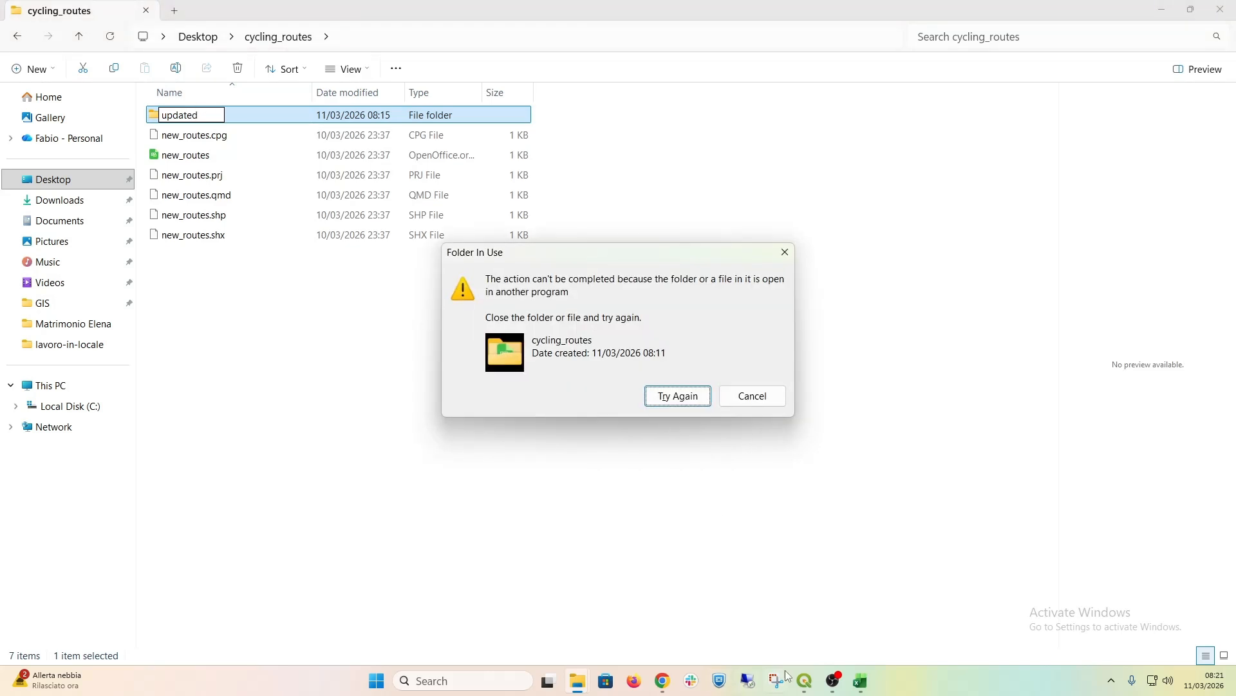
Step: Remove the cycling_routes_2026-03-11 layer from the QGIS project, and retry renaming the subfolder in File Explorer
click(807, 682)
right_click(122, 124)
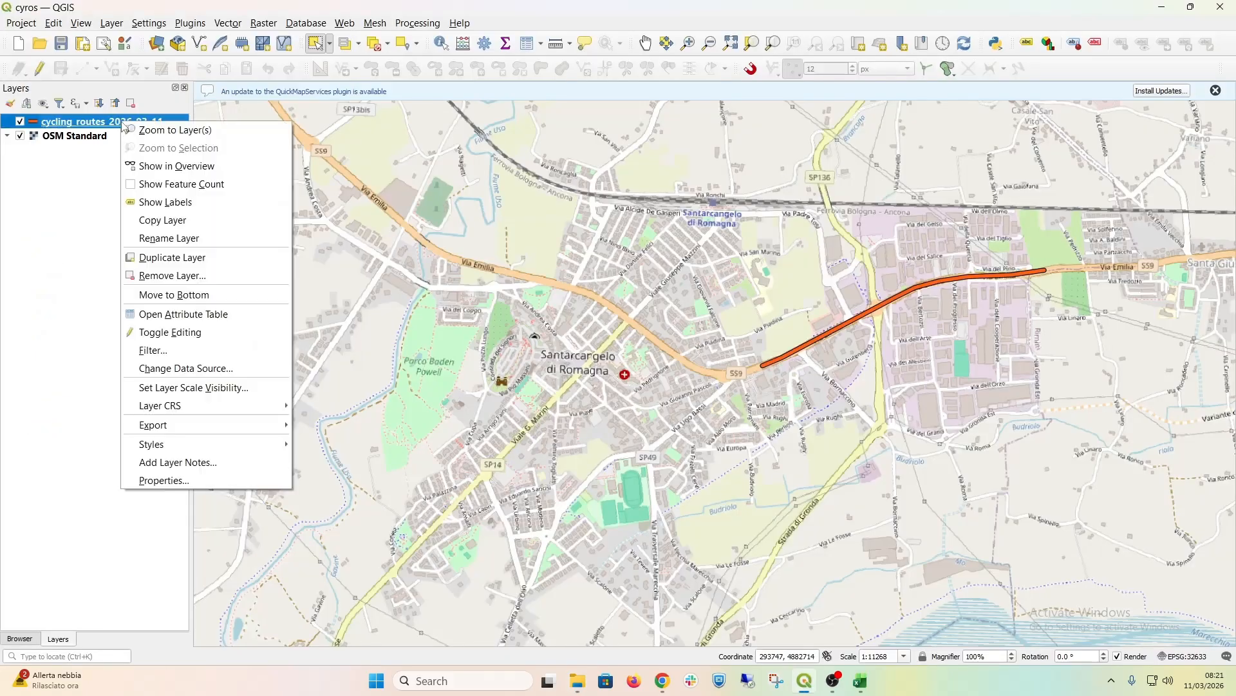
click(178, 276)
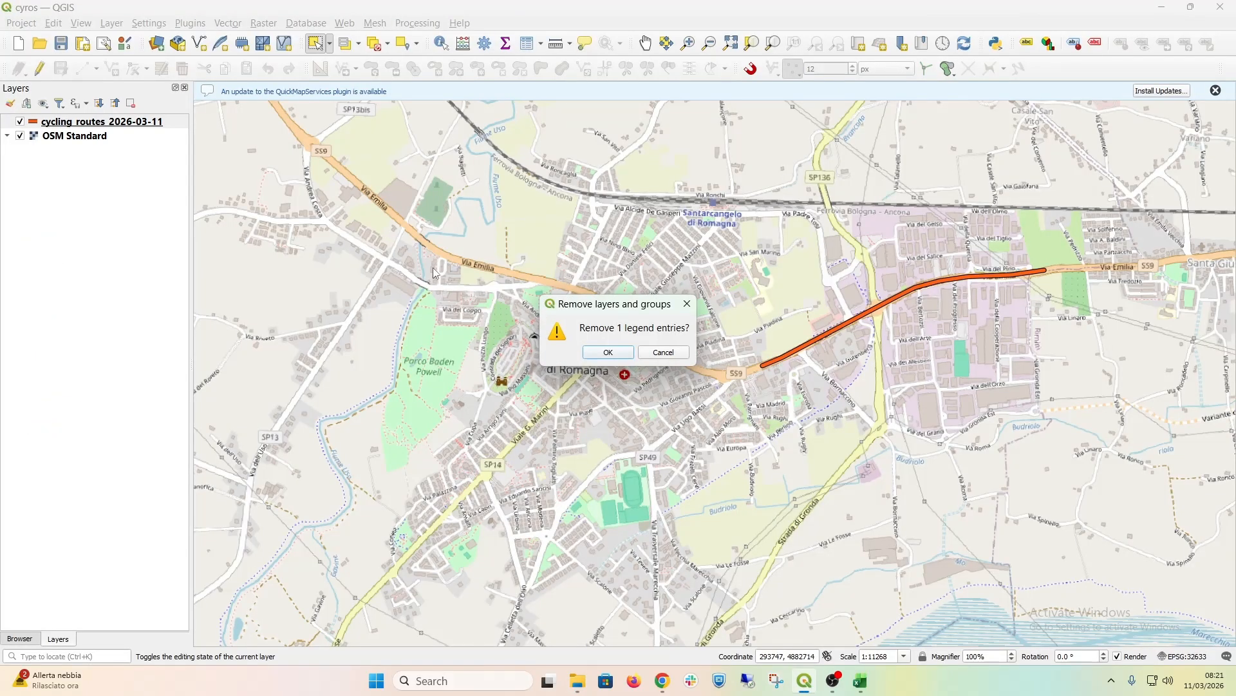
click(603, 355)
click(1168, 15)
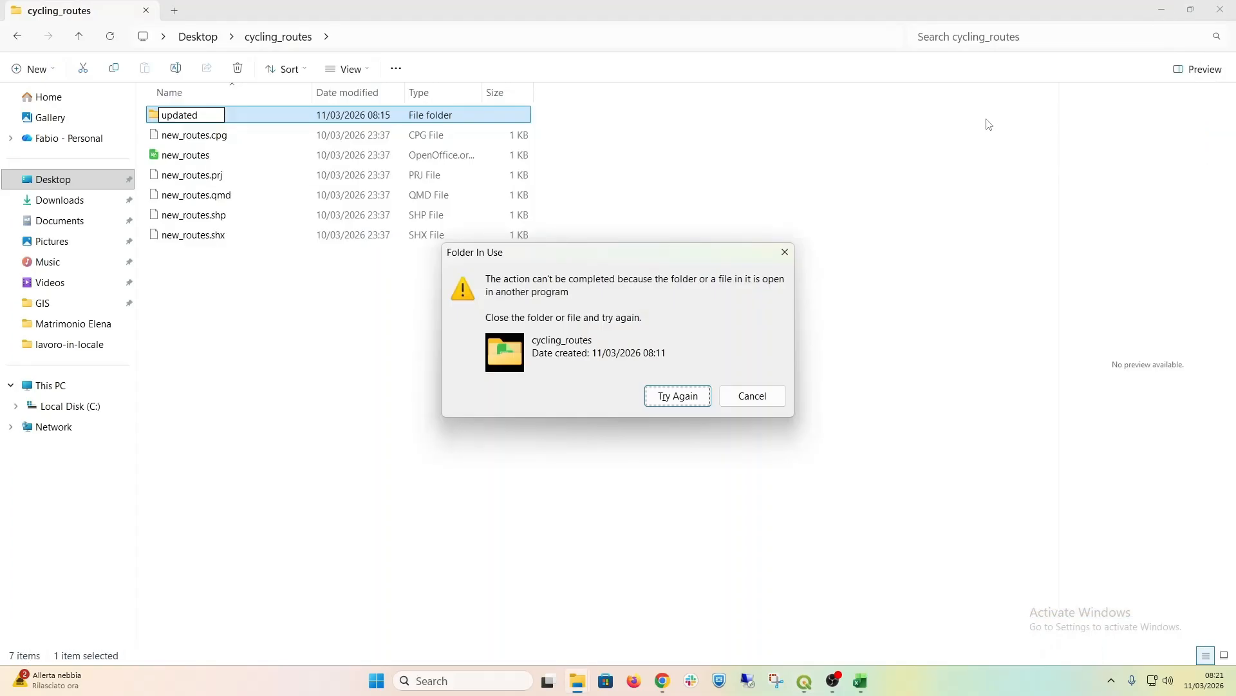
click(691, 395)
Step: Create a folder named new inside cycling_routes and move all the new_routes files into it
right_click(234, 330)
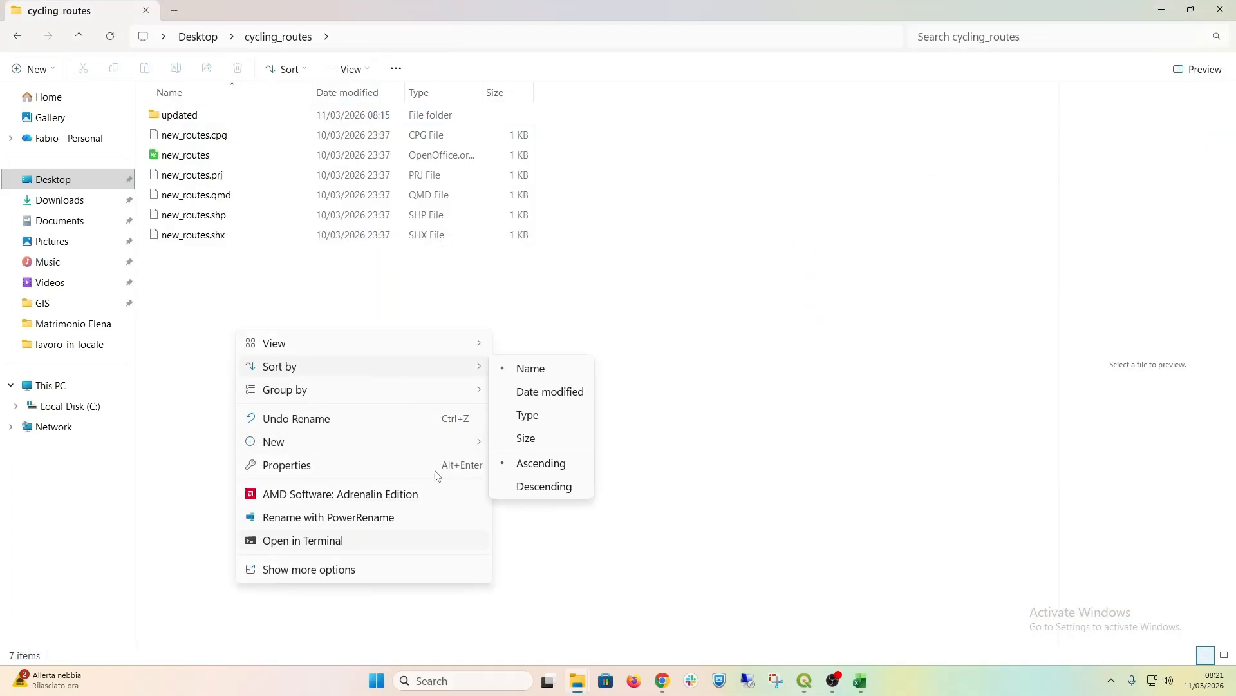
mouse_move(483, 450)
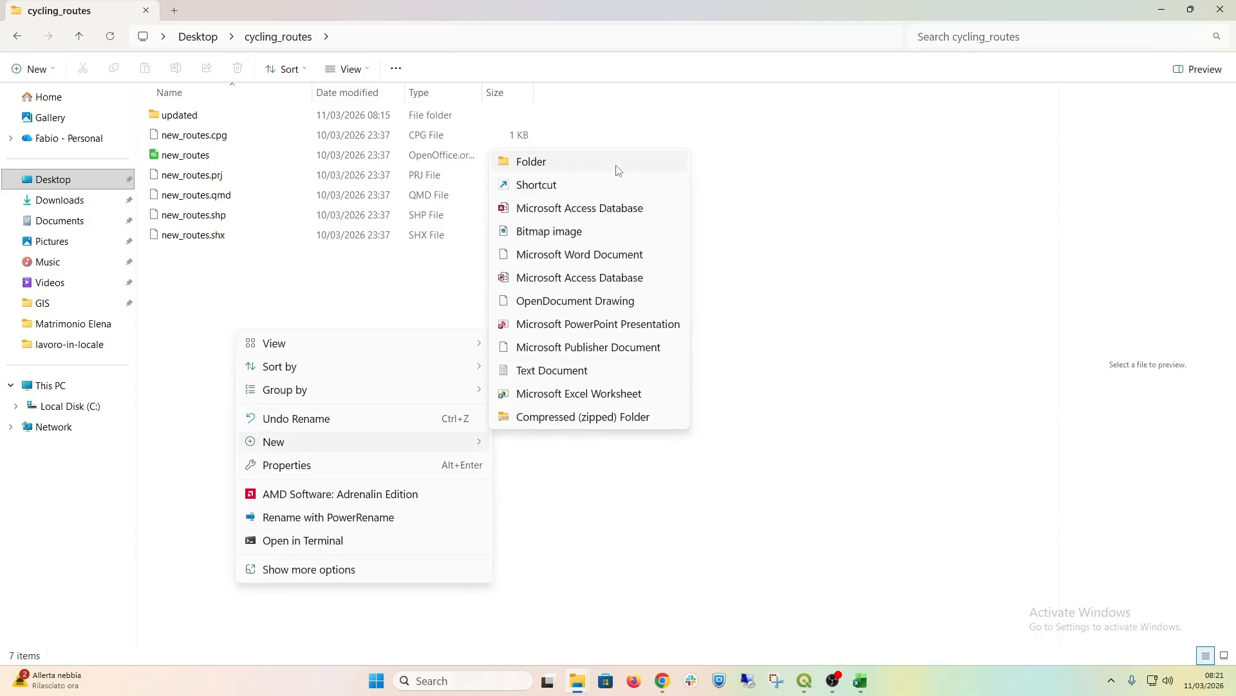
click(617, 165)
text(new)
key(Return)
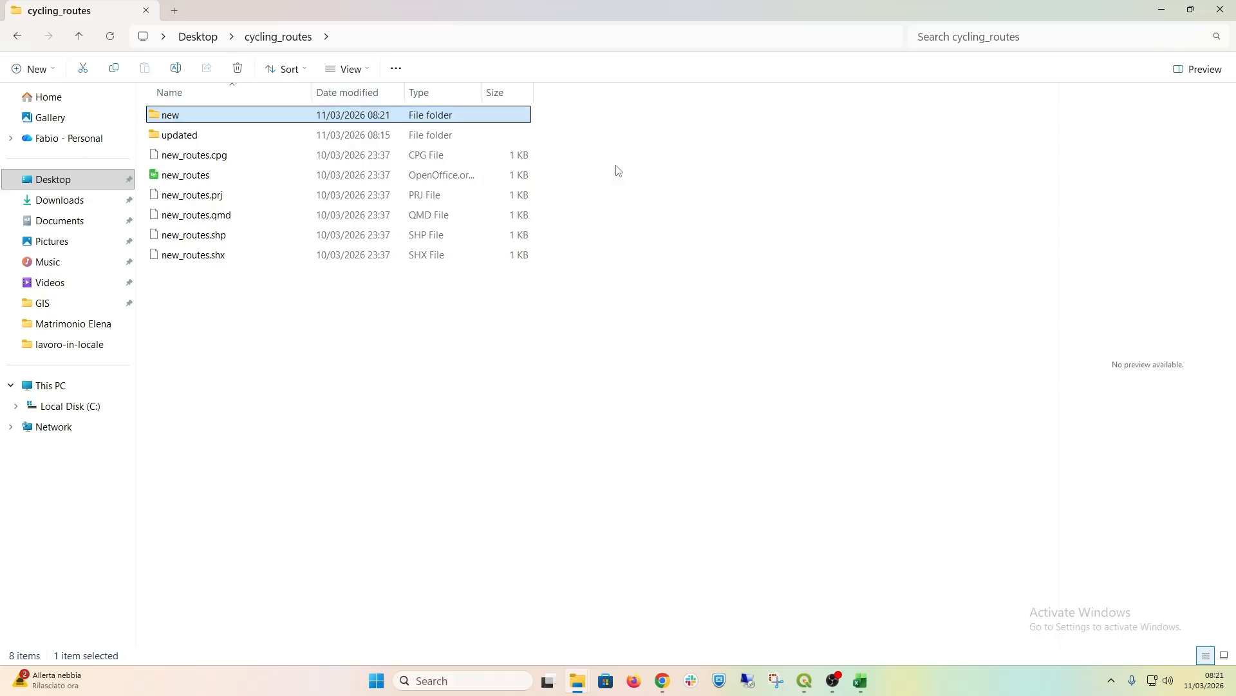
click(217, 162)
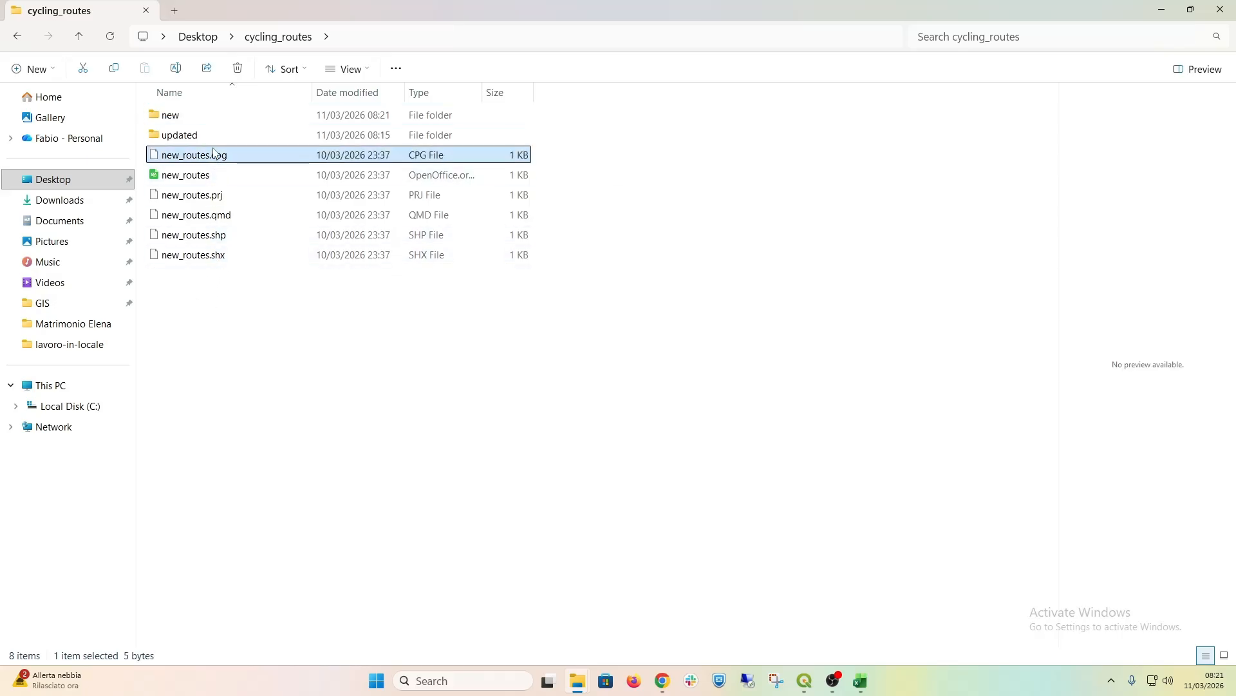
drag(224, 293, 188, 114)
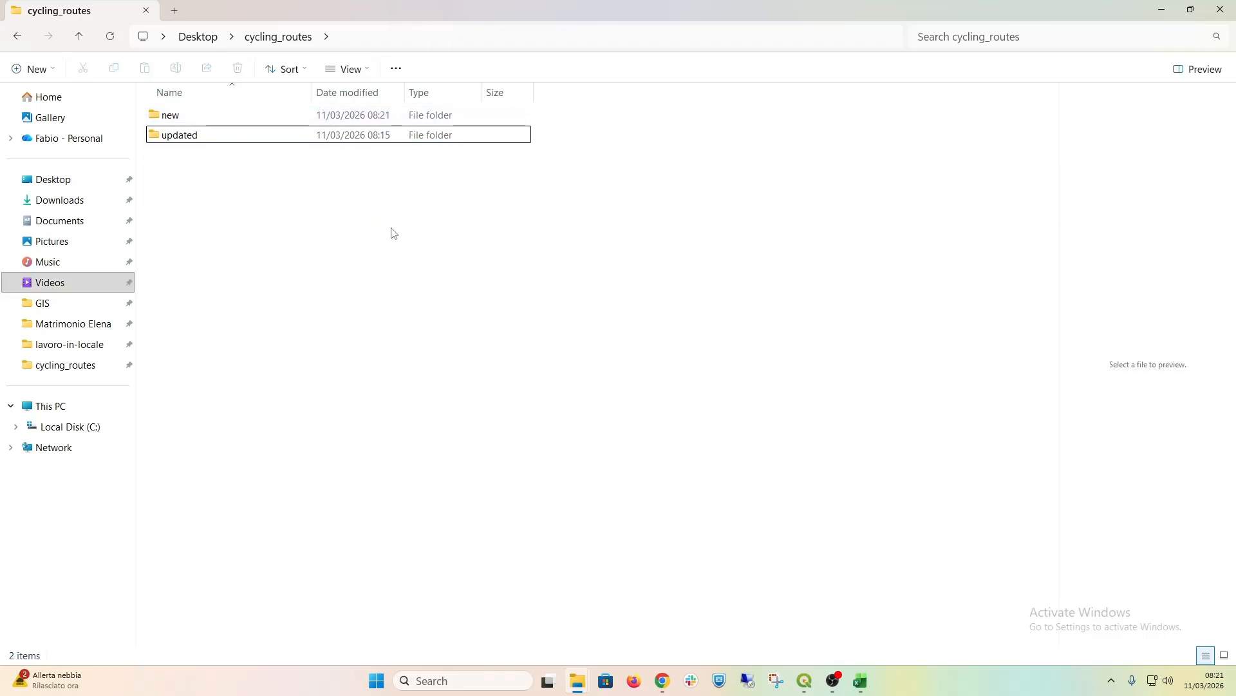
Step: Open the updated folder and add cycling_routes_2026-03-11.shp from it to the QGIS project
click(175, 115)
click(200, 152)
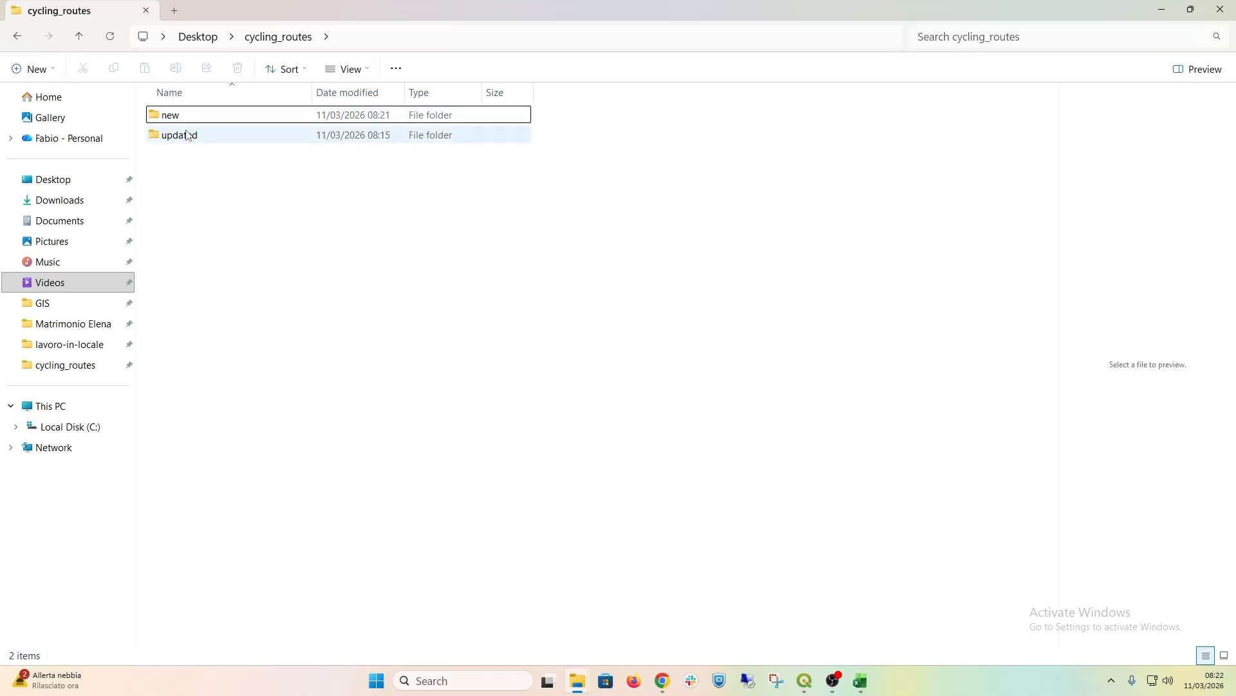
double_click(187, 136)
drag(276, 161, 107, 194)
Step: Style the cycling_routes_2026-03-11 layer with the simple red line symbol at a width of 1.06 millimetres
double_click(34, 126)
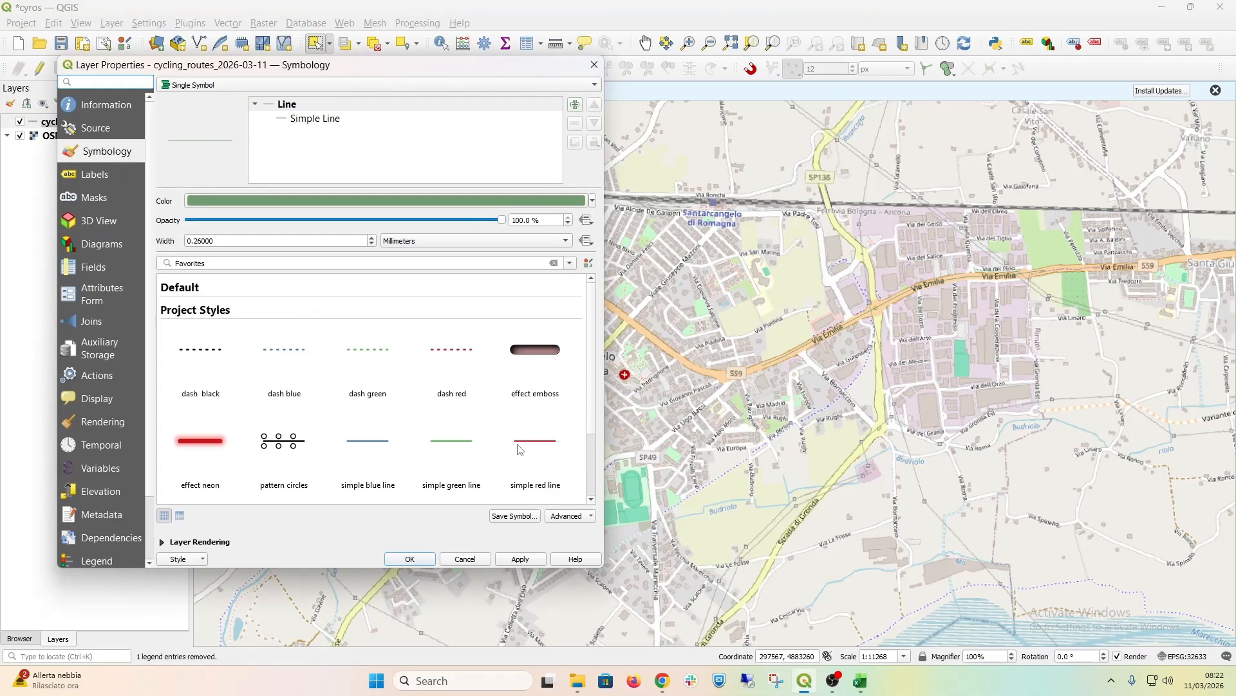
click(531, 444)
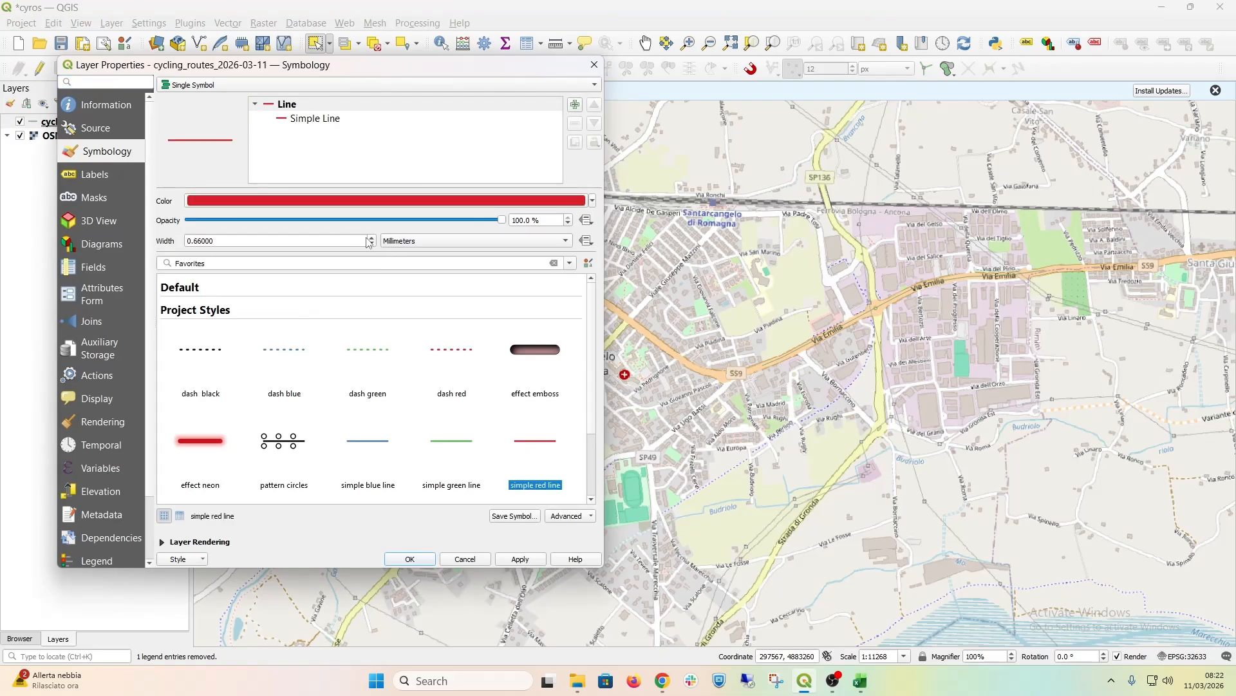
click(371, 237)
click(370, 237)
click(532, 565)
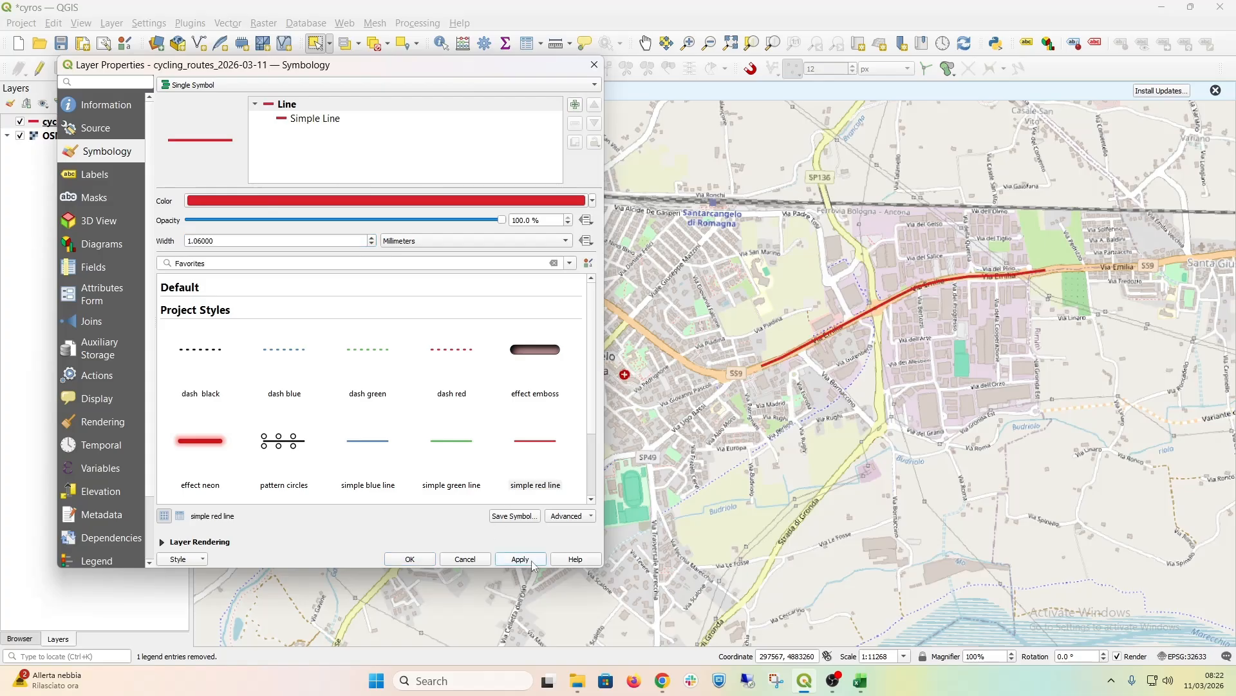
click(398, 557)
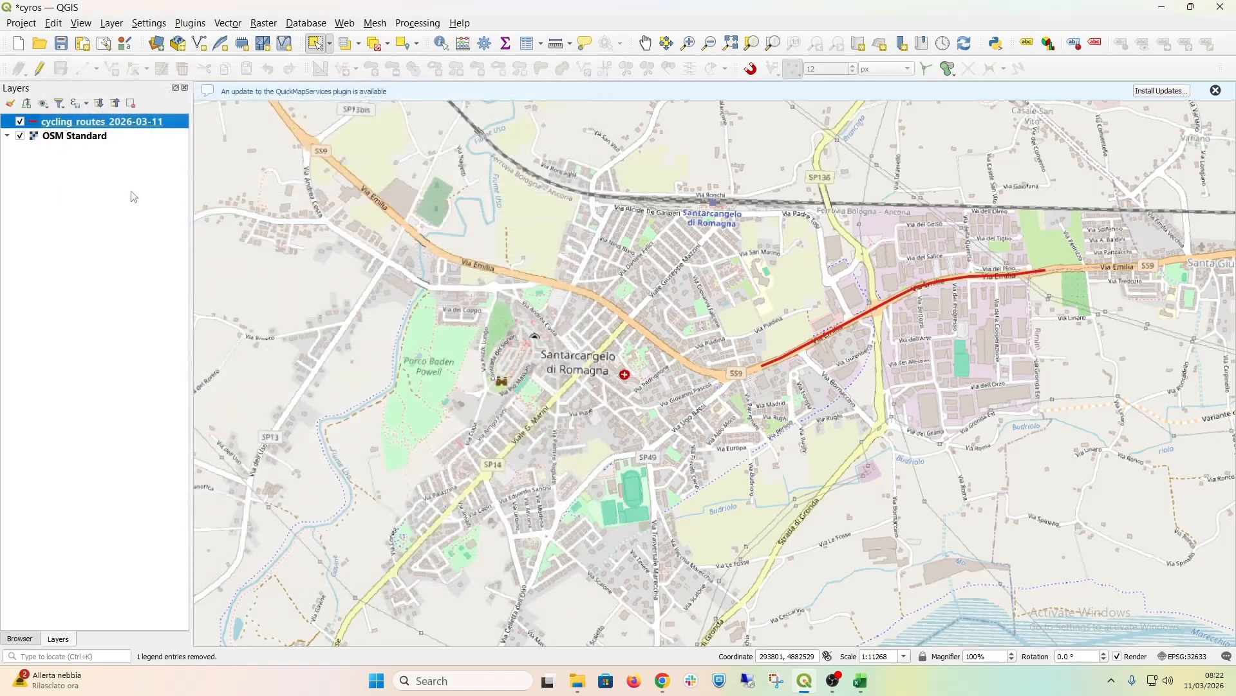
Step: Switch to File Explorer, open the new folder and add new_routes.shp from it to the QGIS project
mouse_move(578, 681)
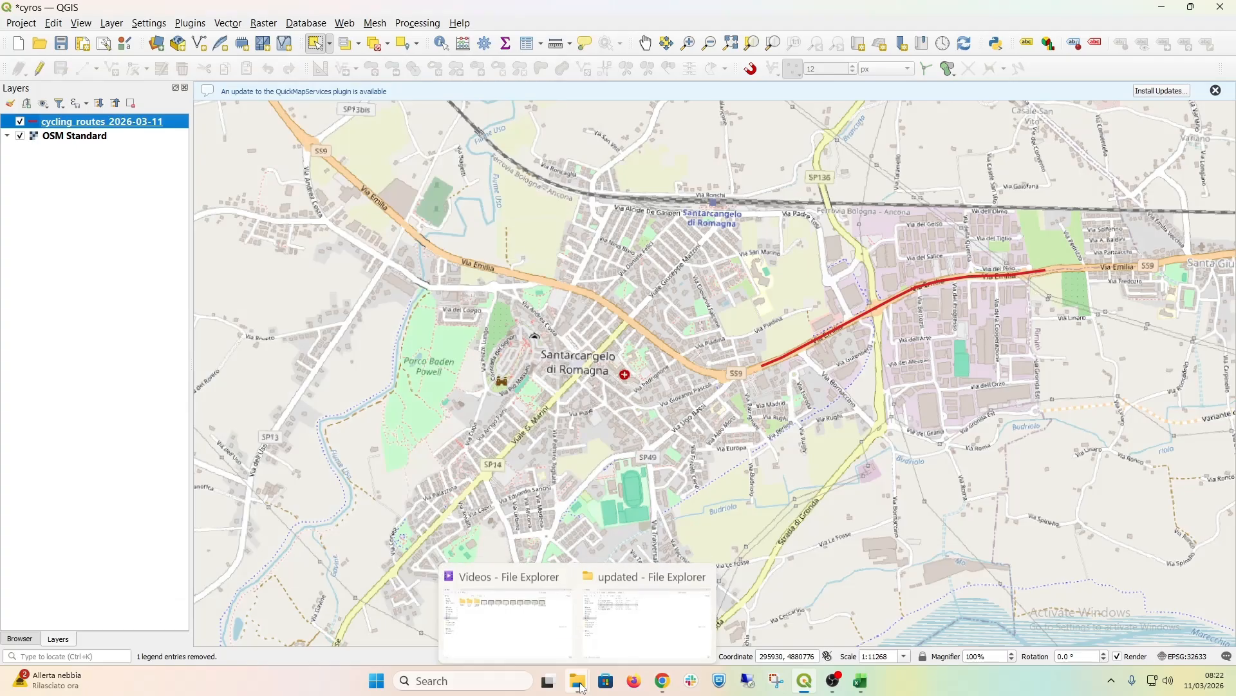
click(642, 620)
click(281, 38)
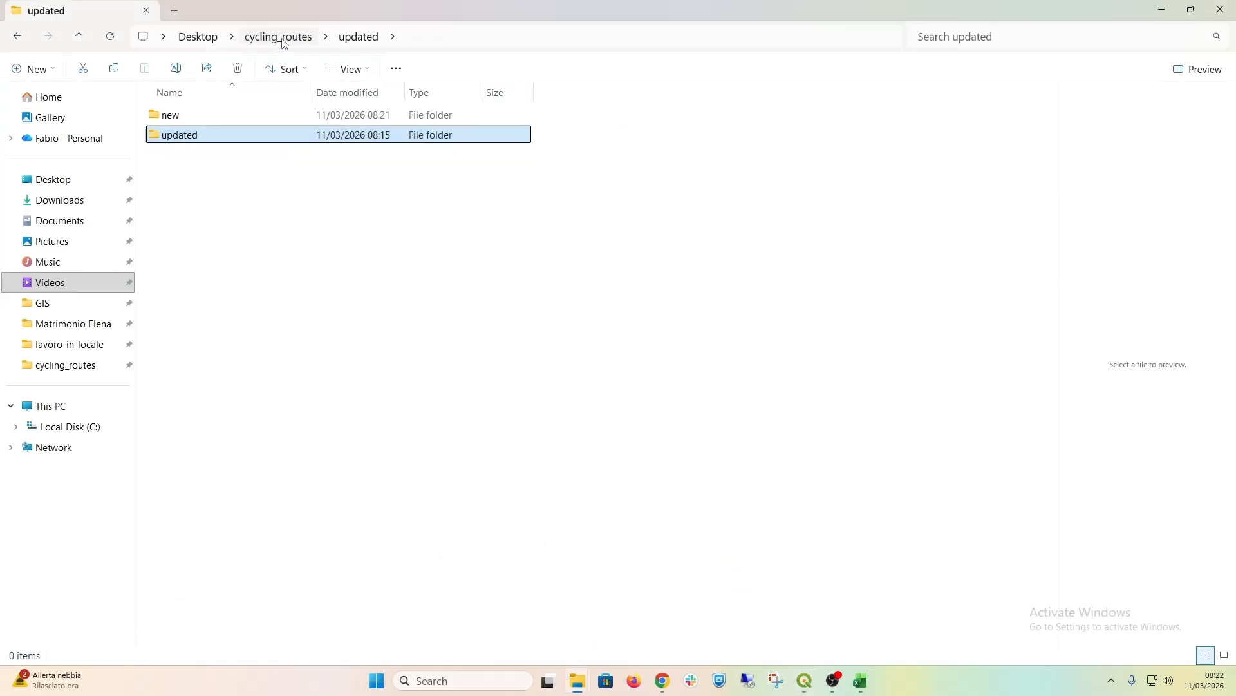
double_click(173, 120)
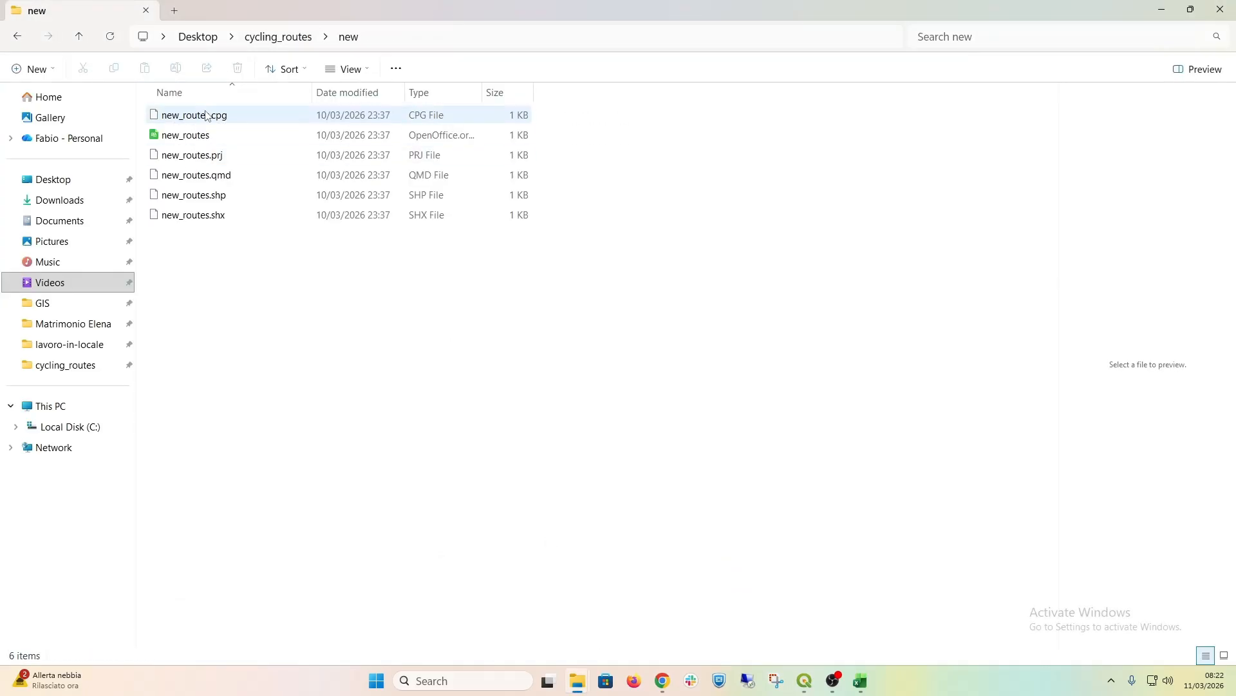
click(218, 196)
drag(218, 196, 95, 122)
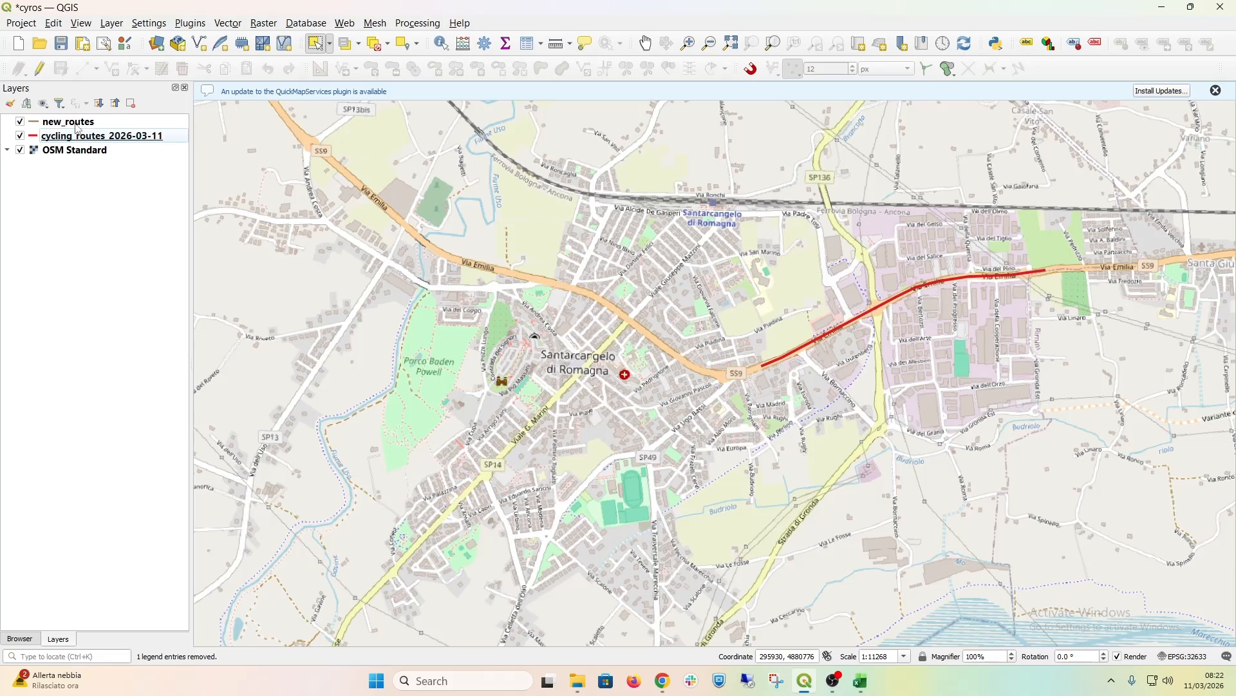
Step: Show the feature count of the new_routes layer and open its attribute table
right_click(77, 126)
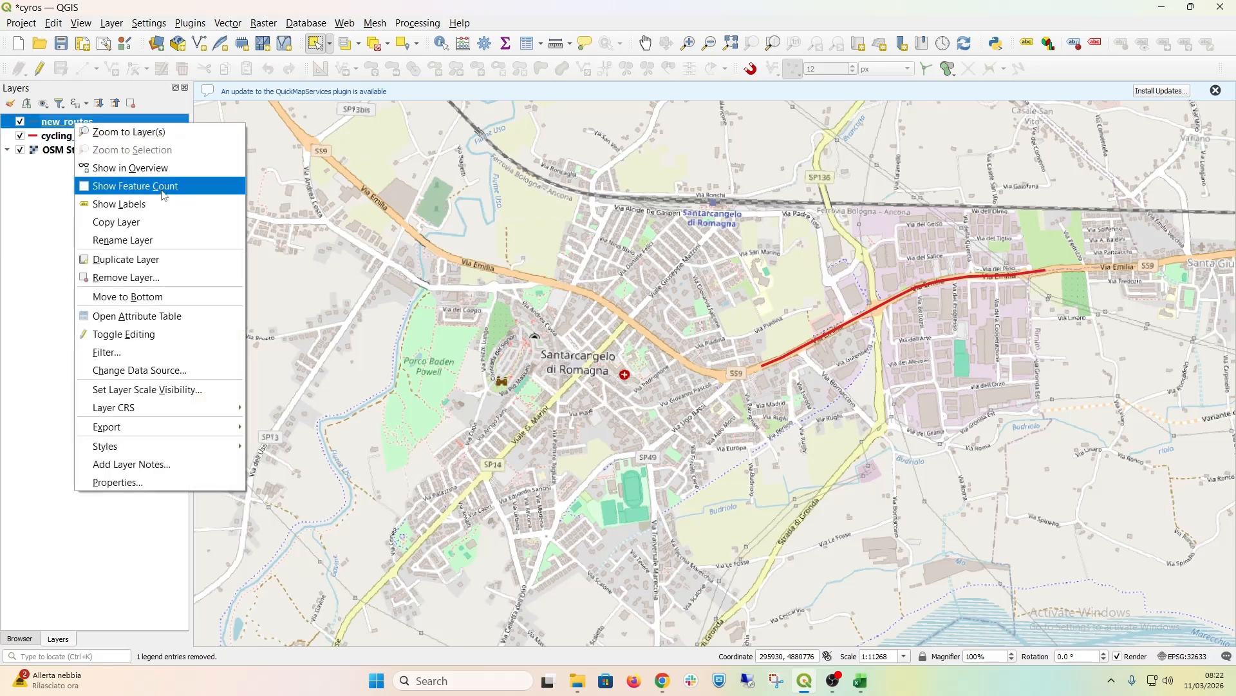
click(112, 194)
right_click(82, 132)
right_click(64, 120)
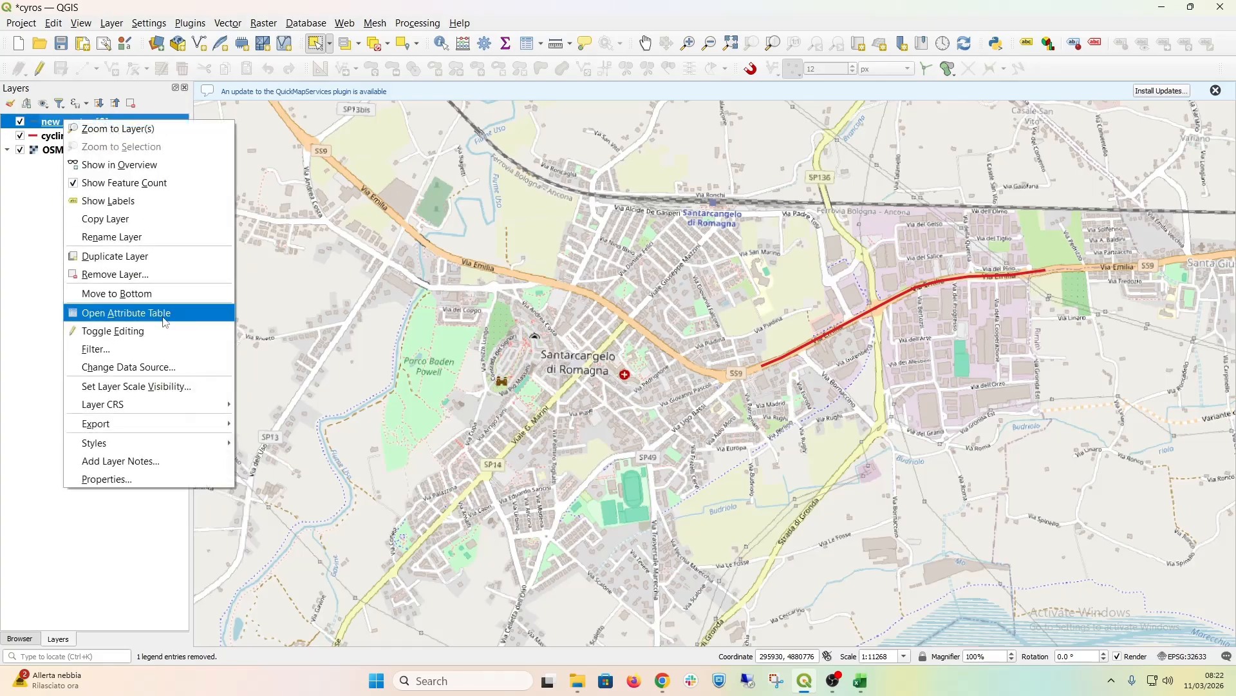
click(165, 315)
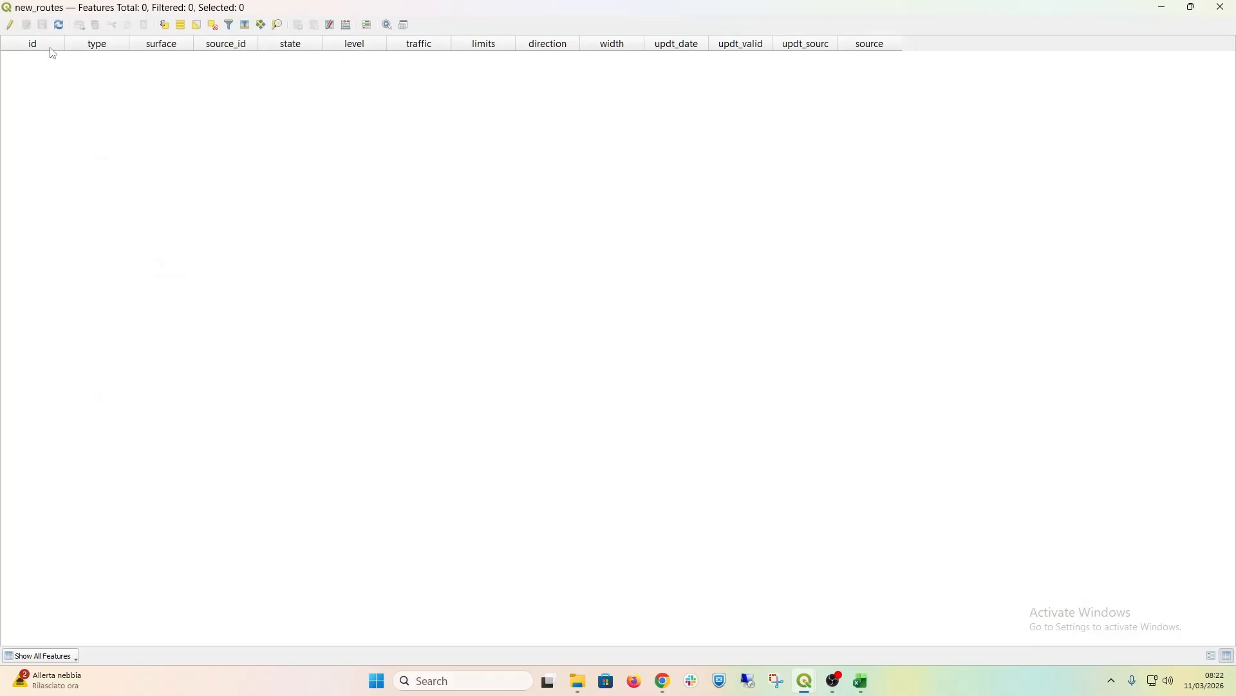
Step: Switch to the cycling_routes Excel workbook, review the data model from id through the direction field, and minimize the workbook
click(861, 680)
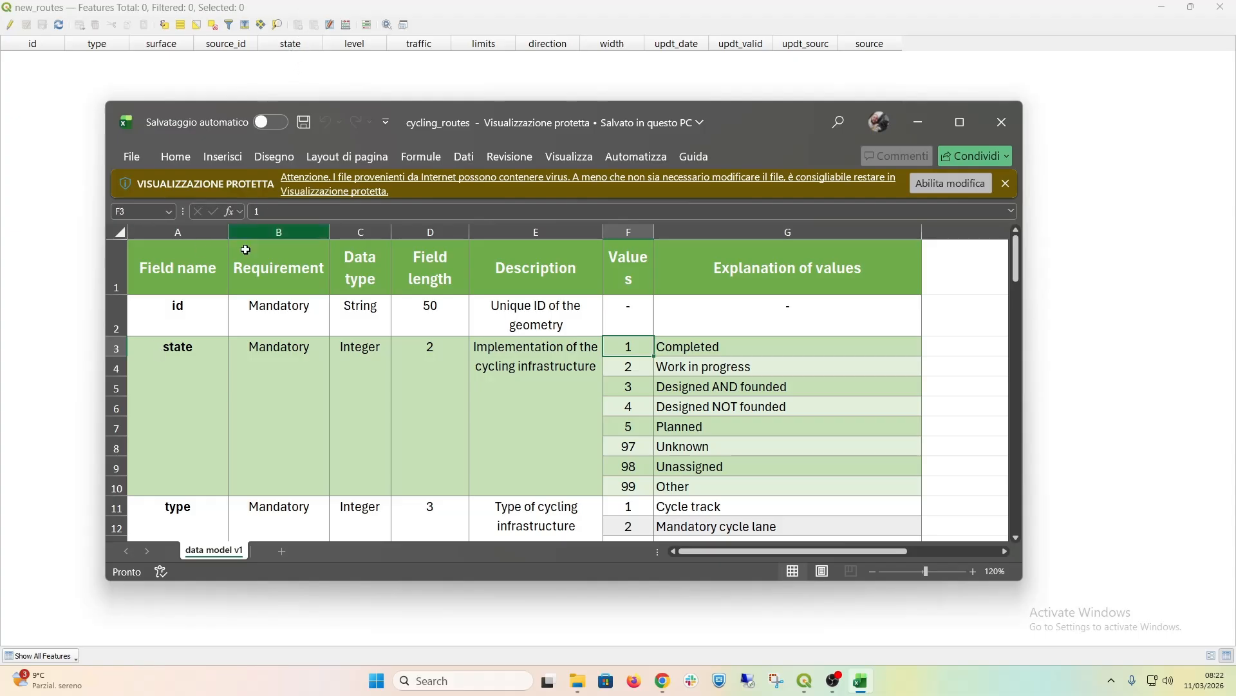
scroll(205, 430, down, 1)
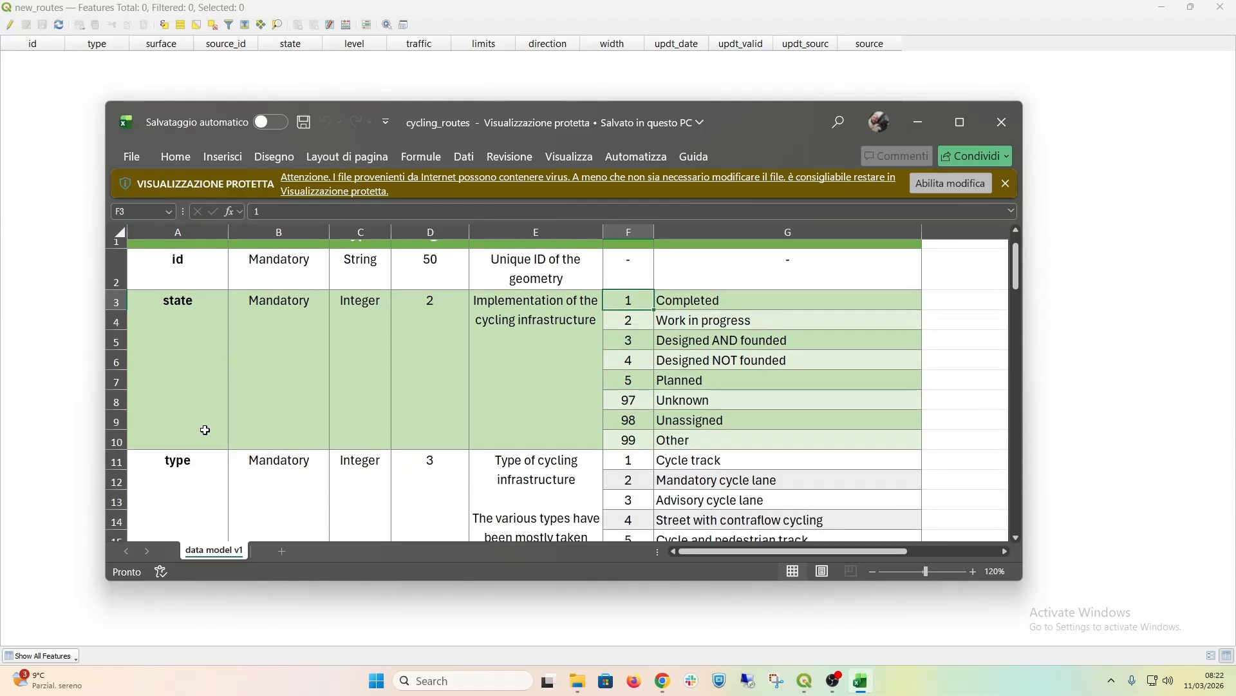
scroll(205, 431, down, 5)
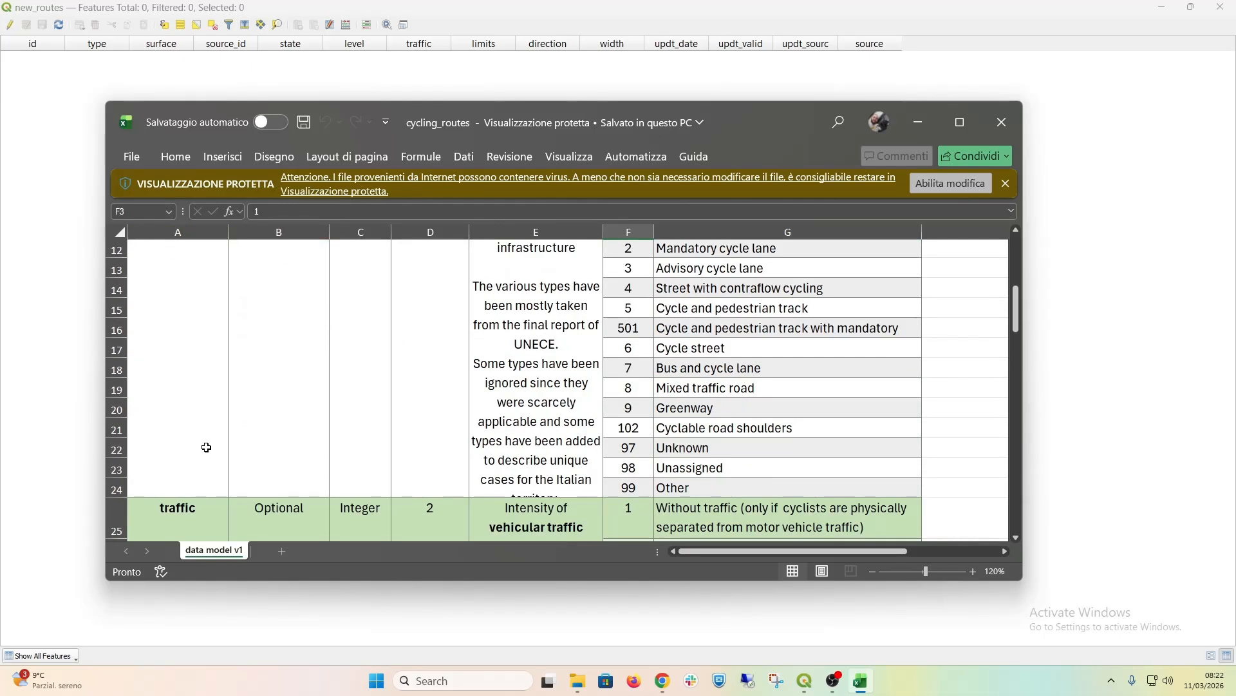
drag(1019, 306, 1023, 374)
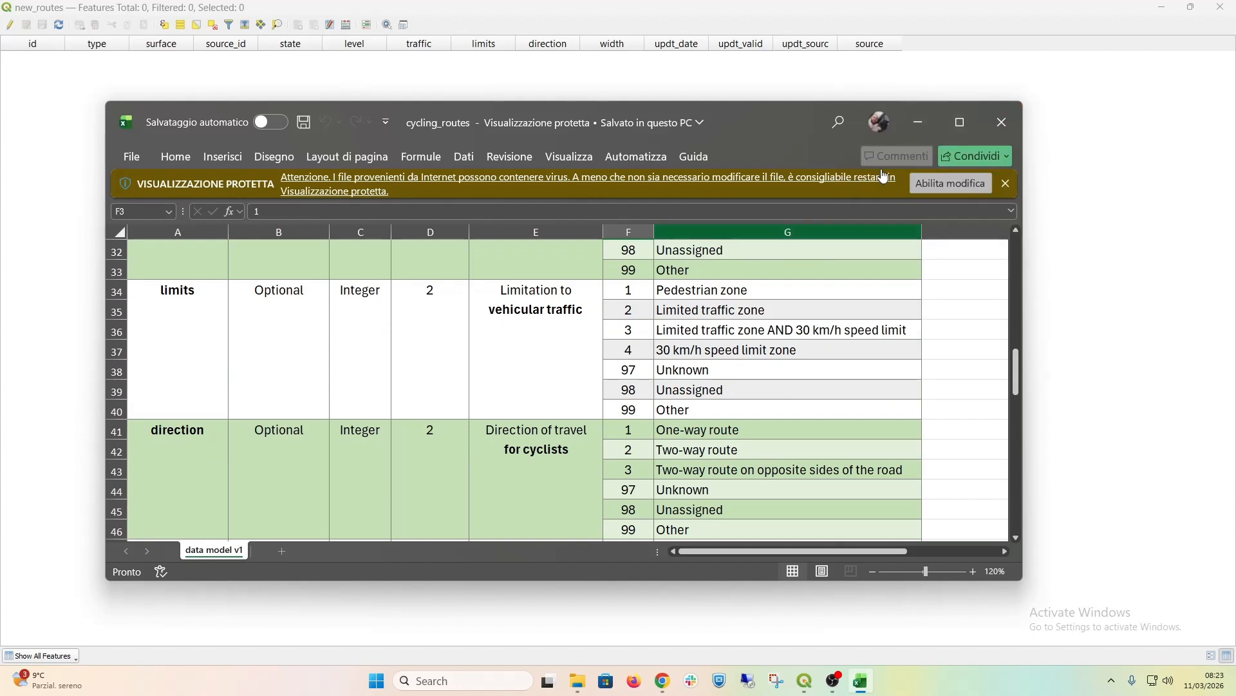
click(931, 118)
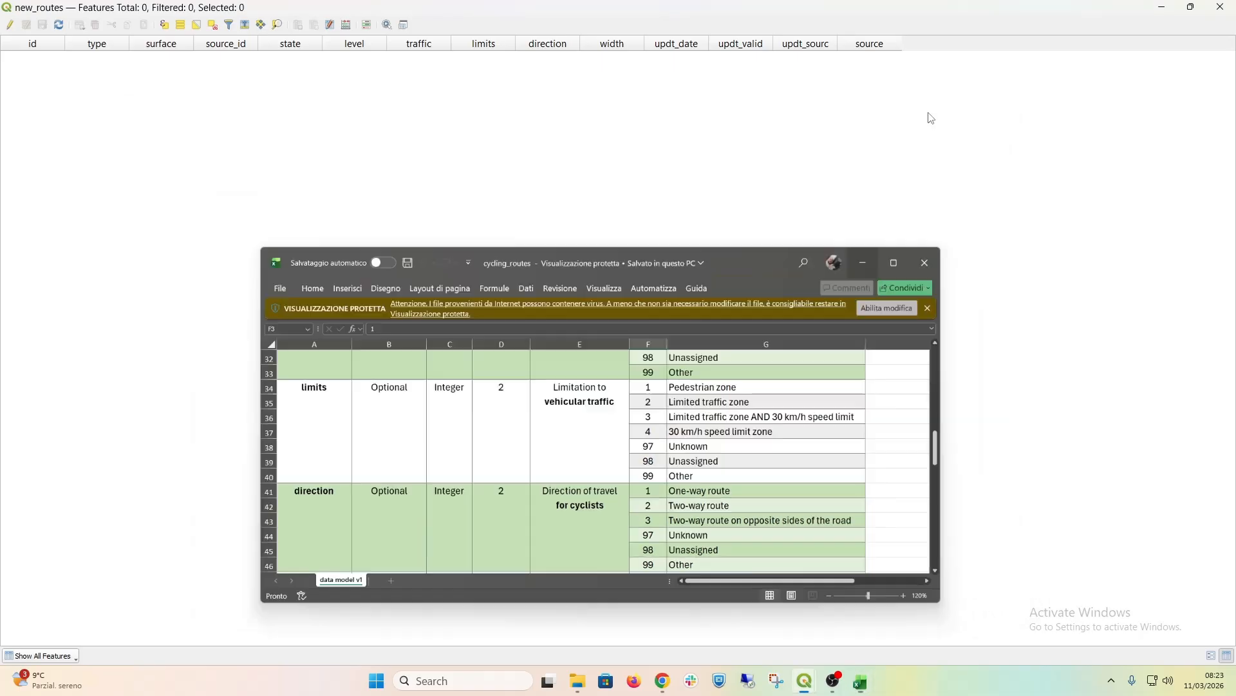
Step: Close the new_routes attribute table and frame Via Ugo Braschi and the existing red route's western end at a map scale of 1:2500
click(1222, 7)
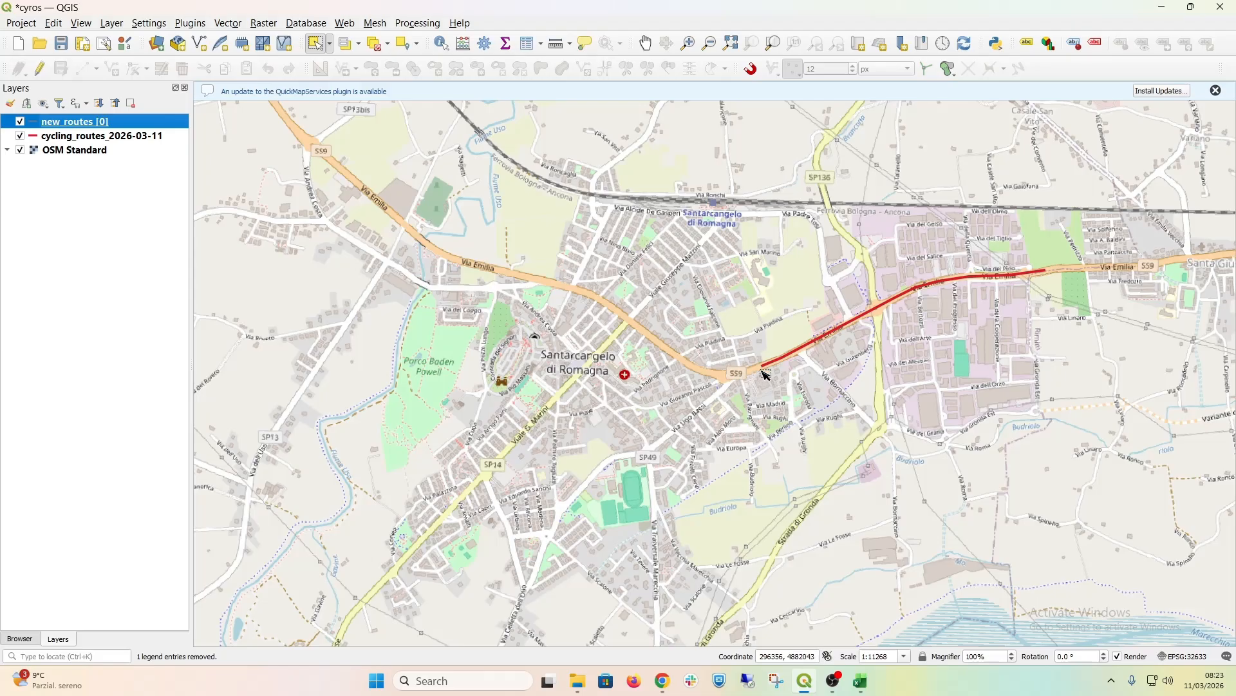
click(698, 371)
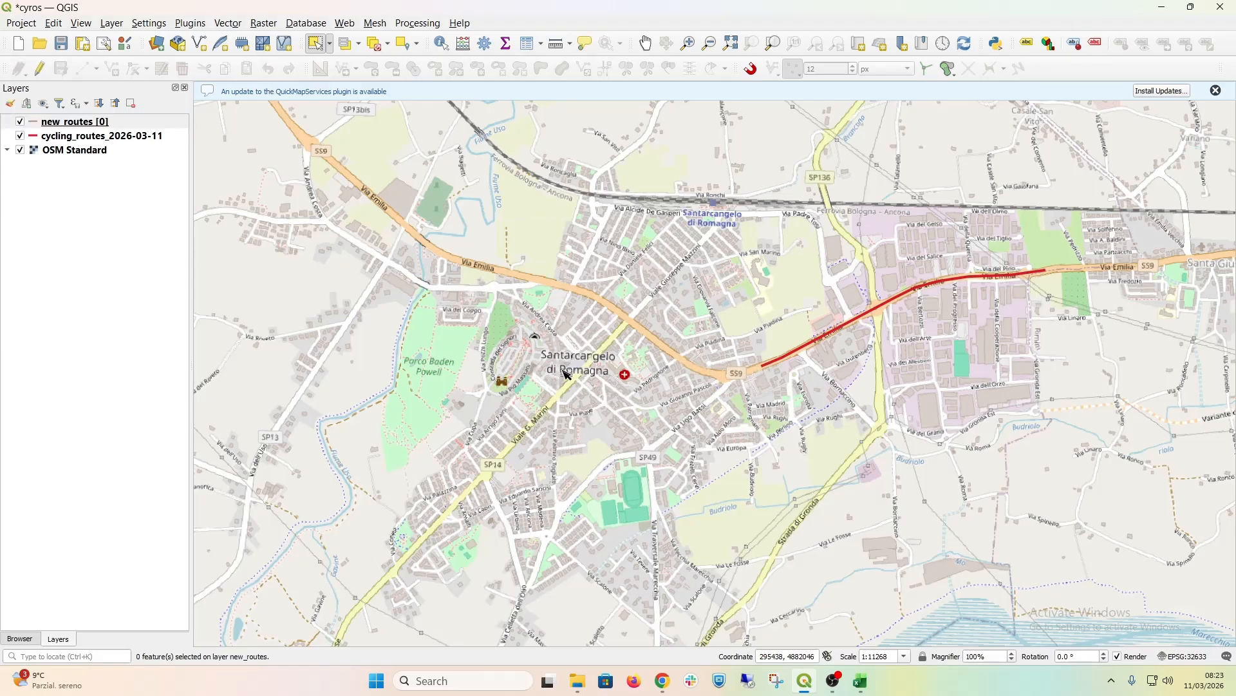
scroll(578, 373, up, 2)
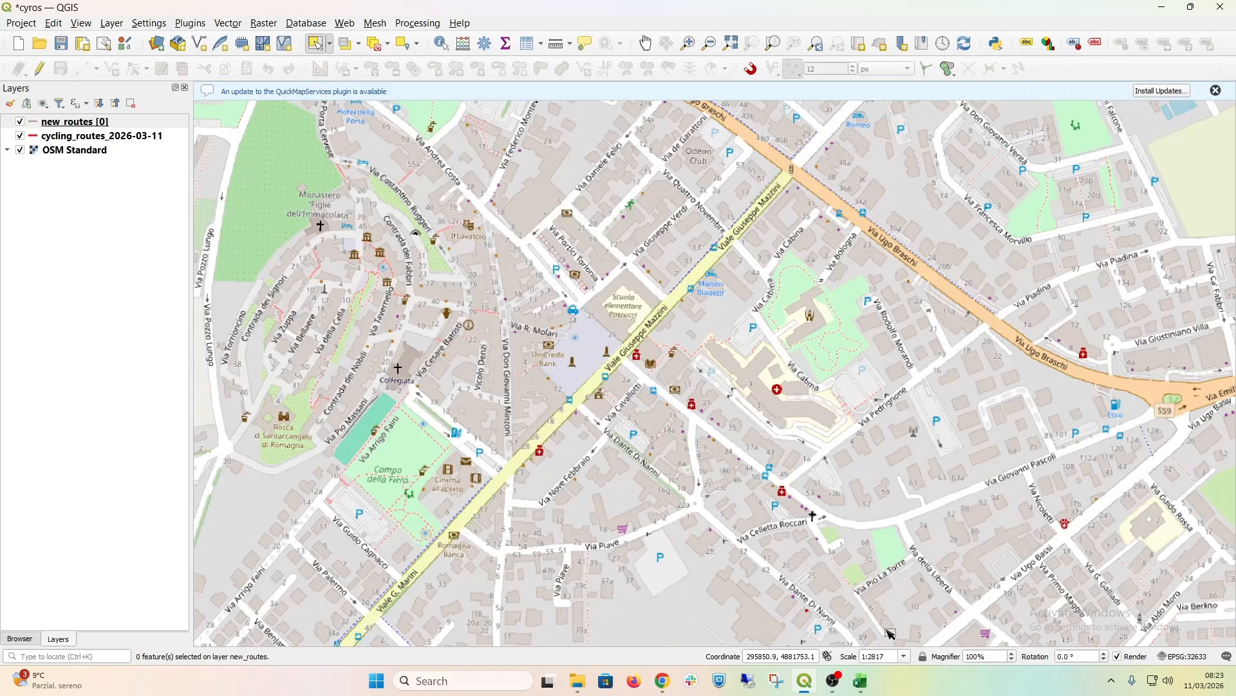
click(904, 656)
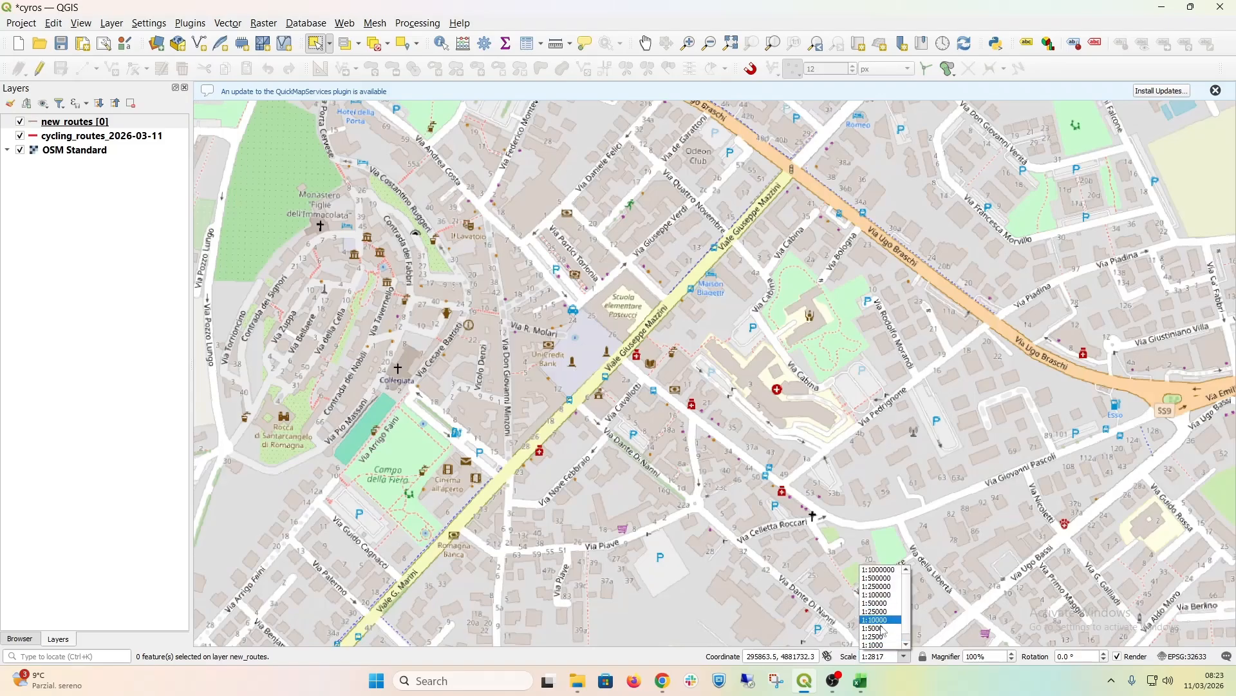
click(881, 628)
click(904, 656)
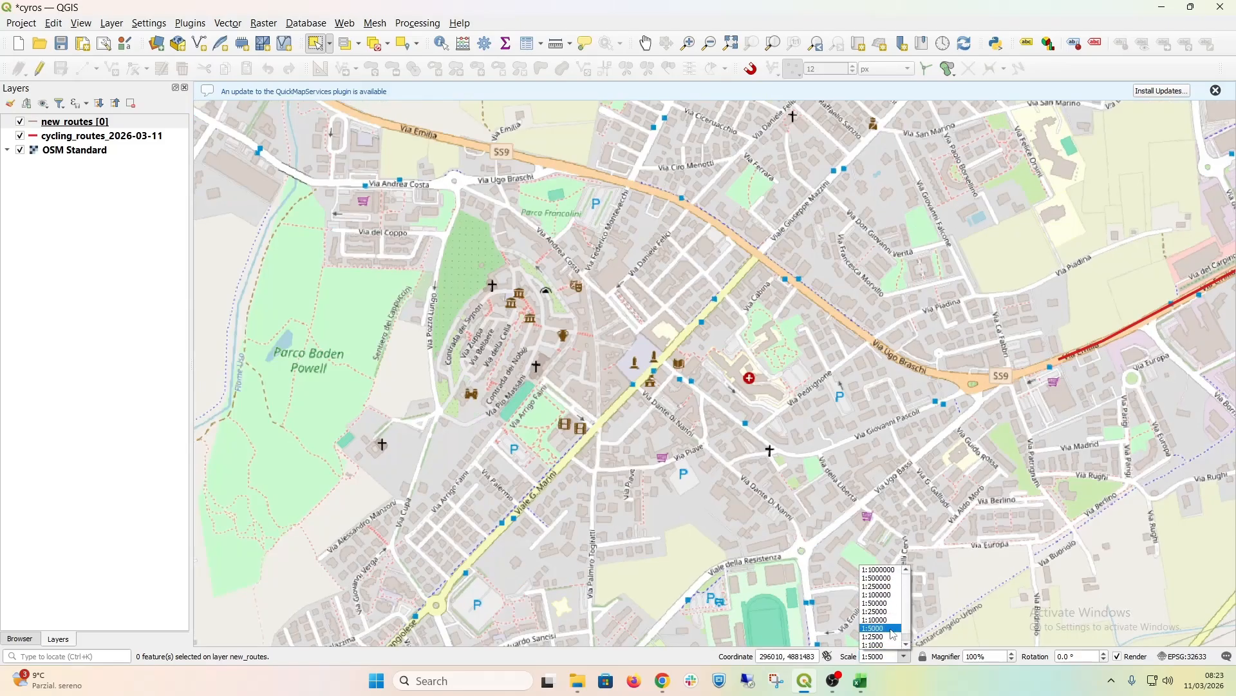
click(883, 638)
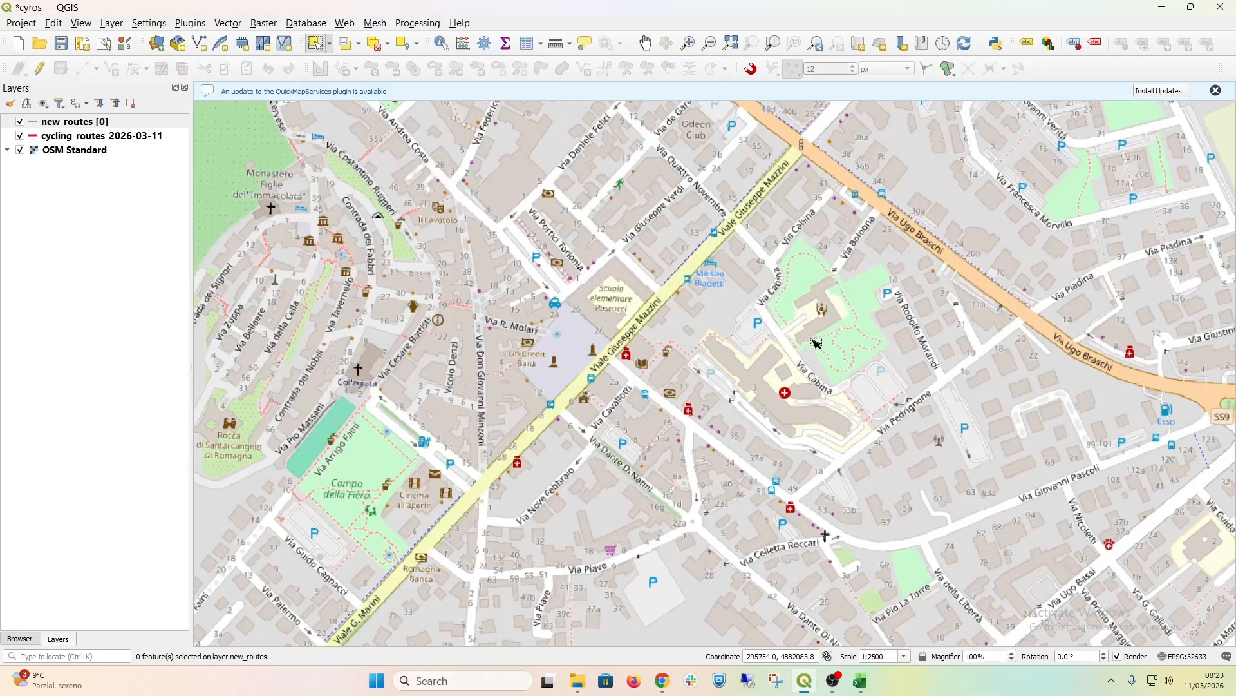
scroll(815, 341, down, 1)
drag(805, 336, 526, 323)
scroll(527, 323, down, 1)
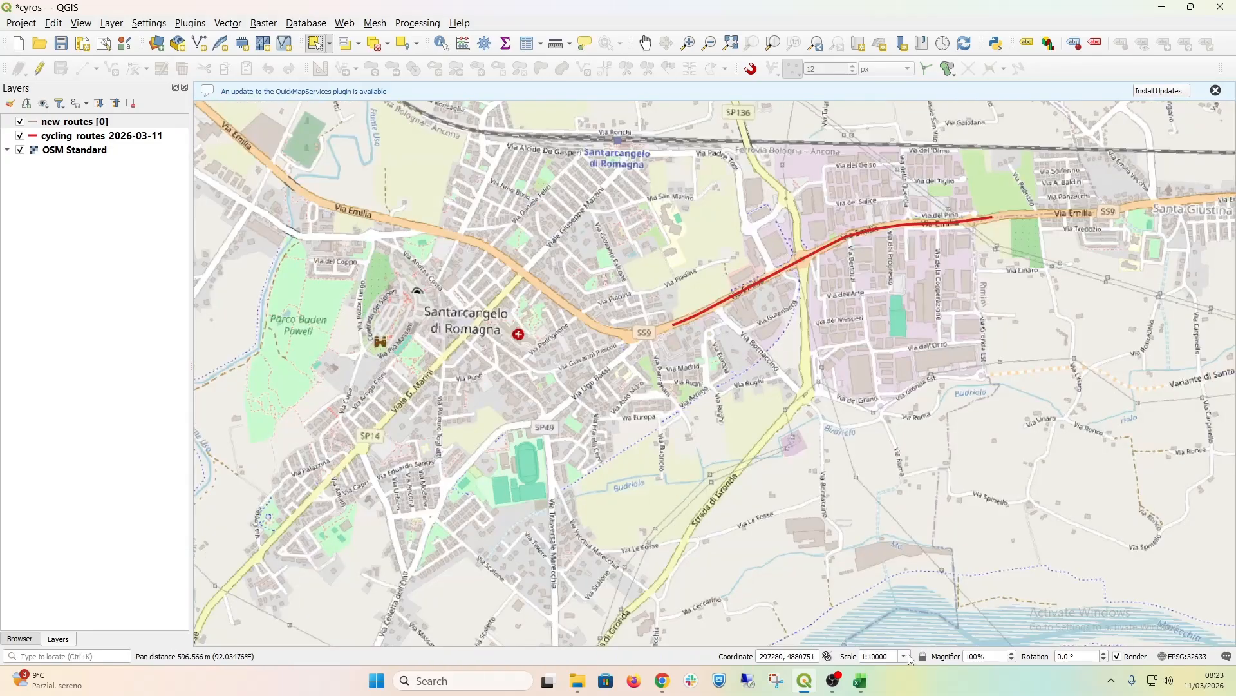
click(905, 656)
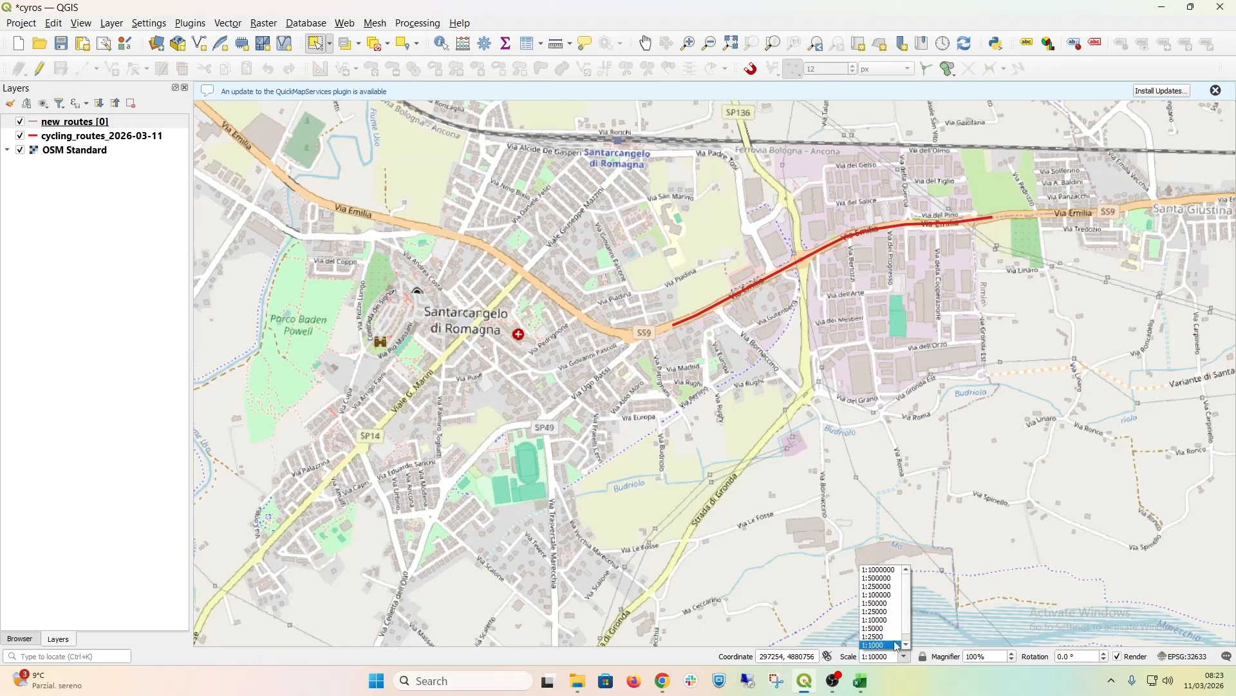
click(885, 637)
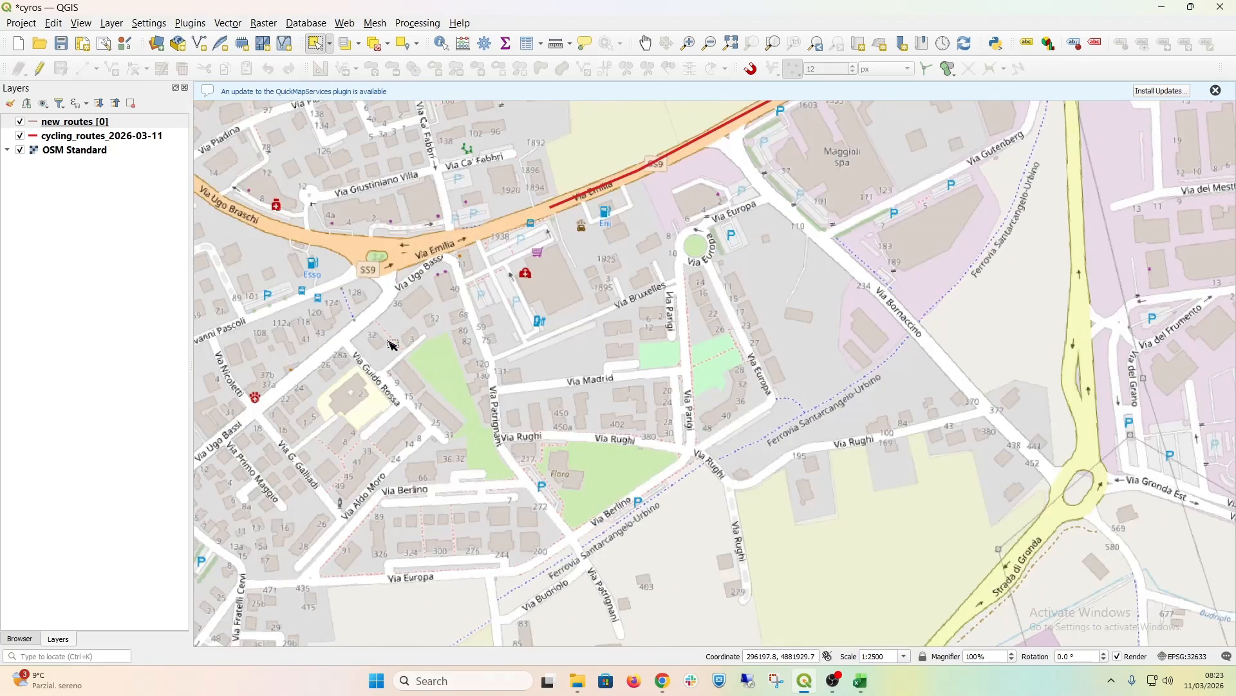
click(645, 43)
drag(344, 271, 902, 424)
drag(778, 360, 813, 377)
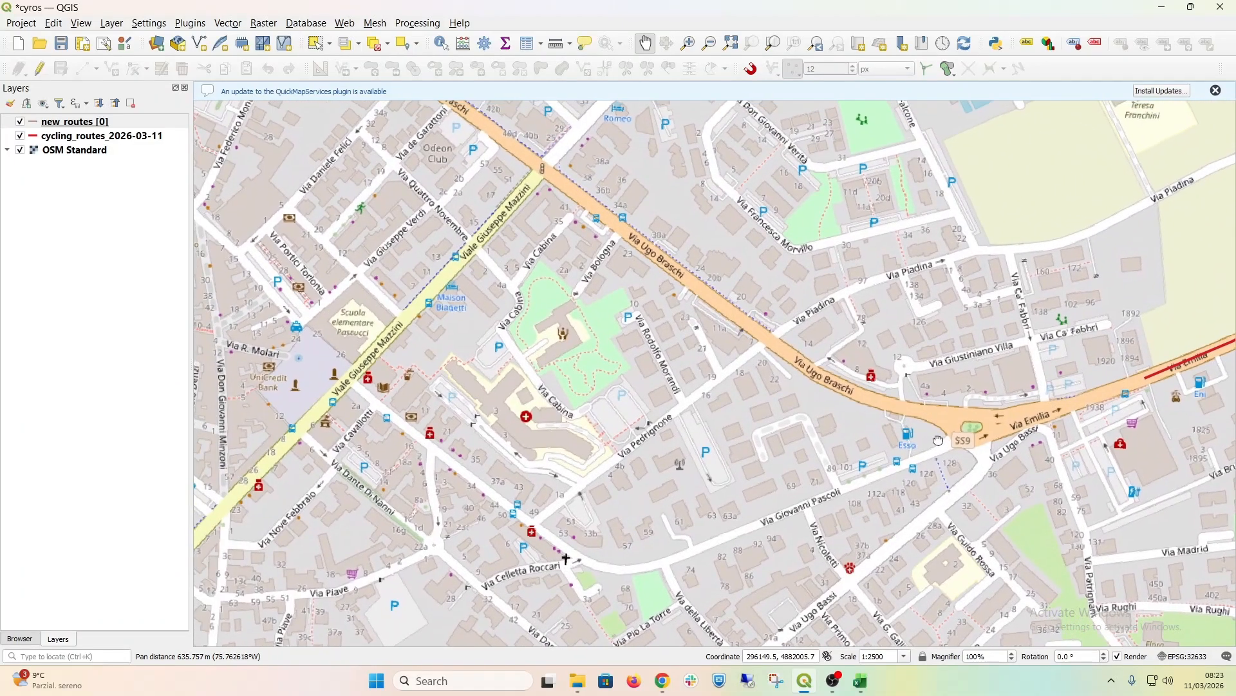
Step: Open the new_routes layer's symbology and assign it the simple blue line symbol
right_click(72, 123)
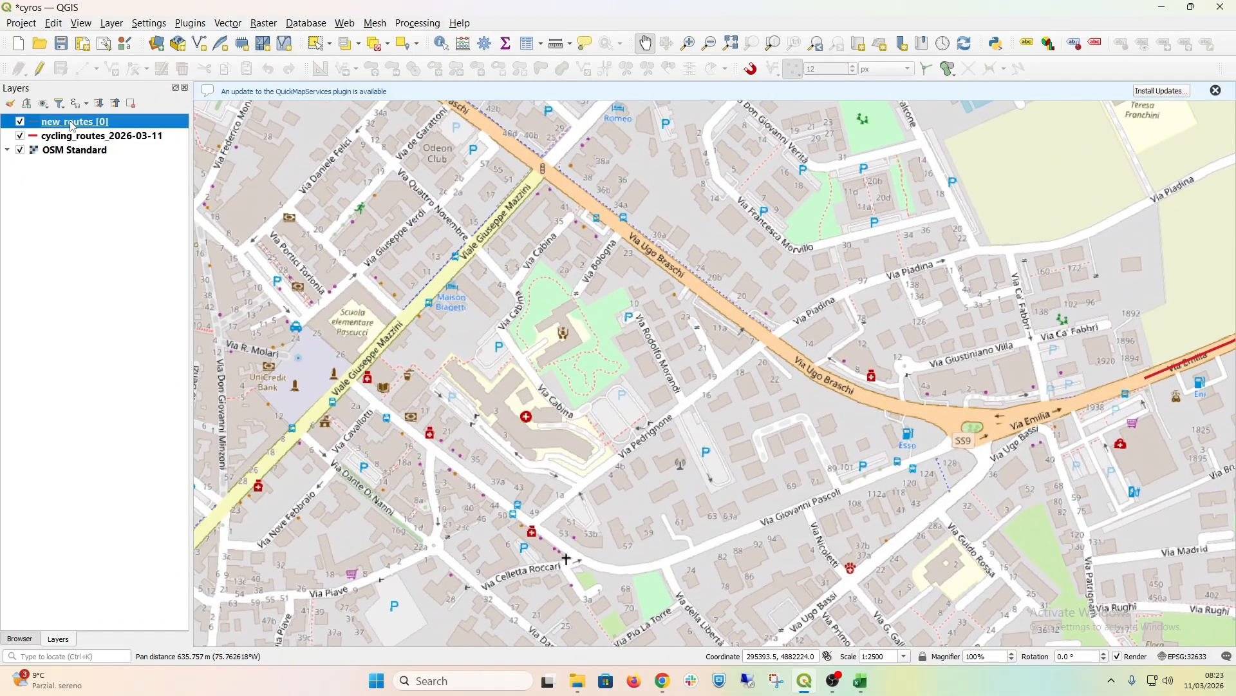
click(131, 480)
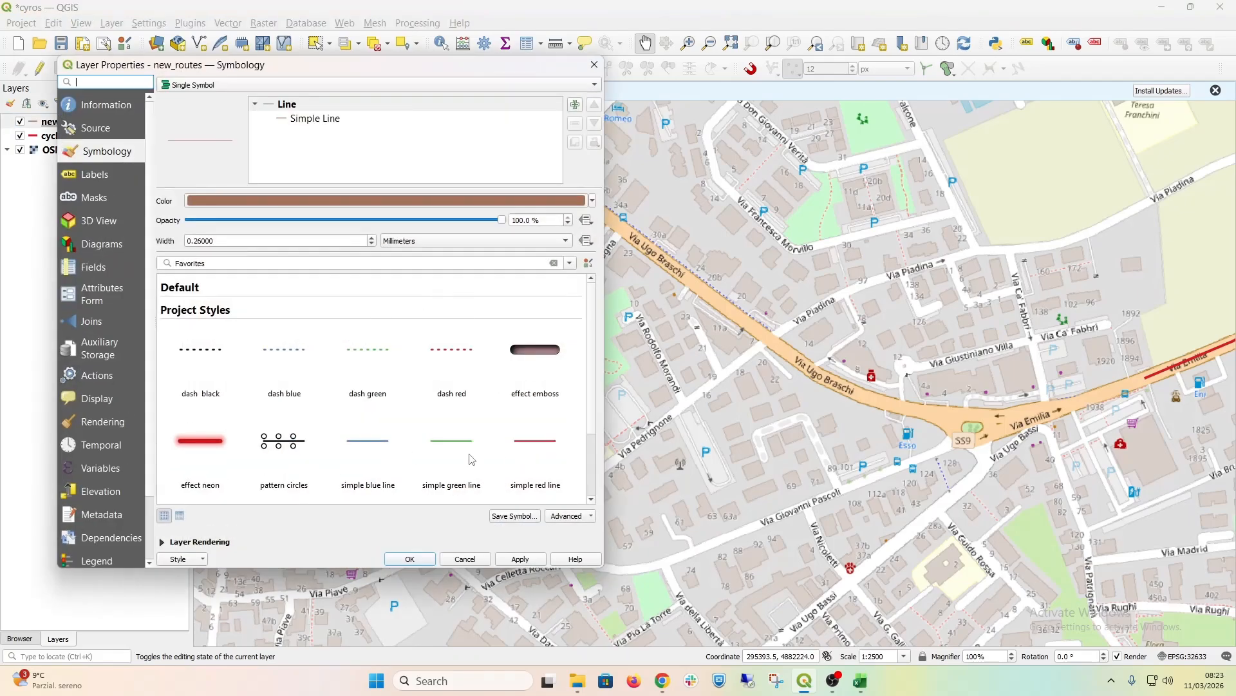
click(355, 442)
Step: Change the new_routes line colour to bright cyan #00d4ff, set its width to 1.06 millimetres and apply the style
click(257, 201)
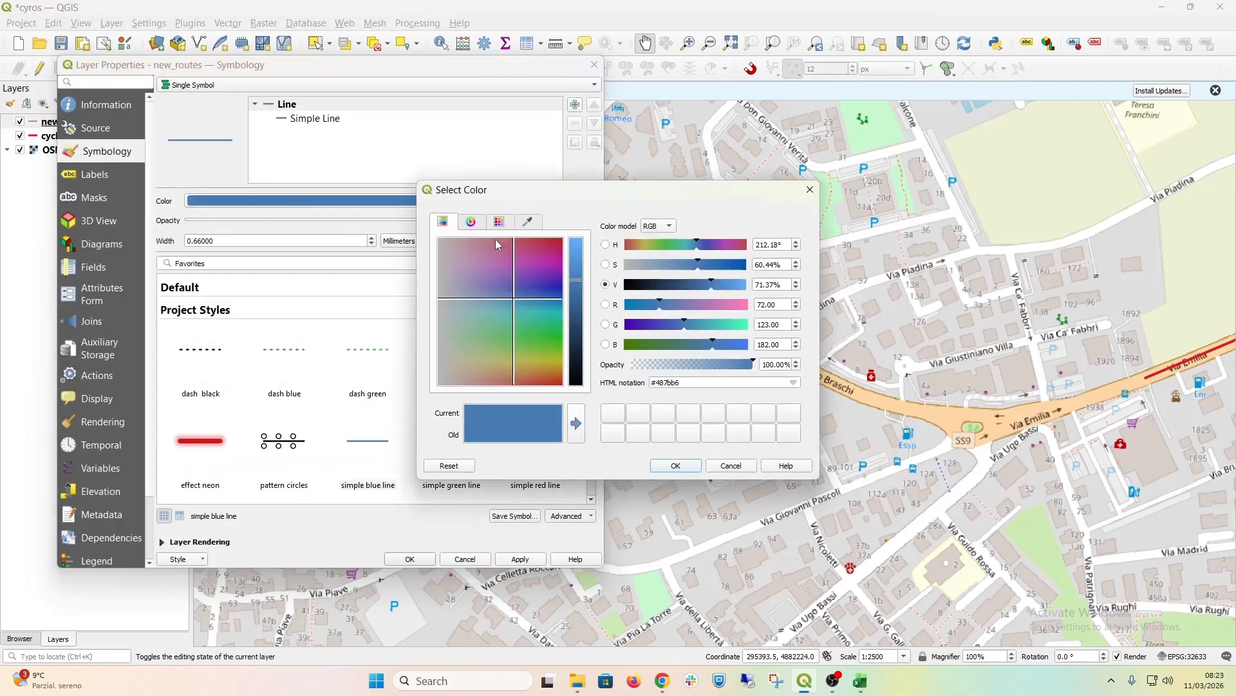
click(718, 311)
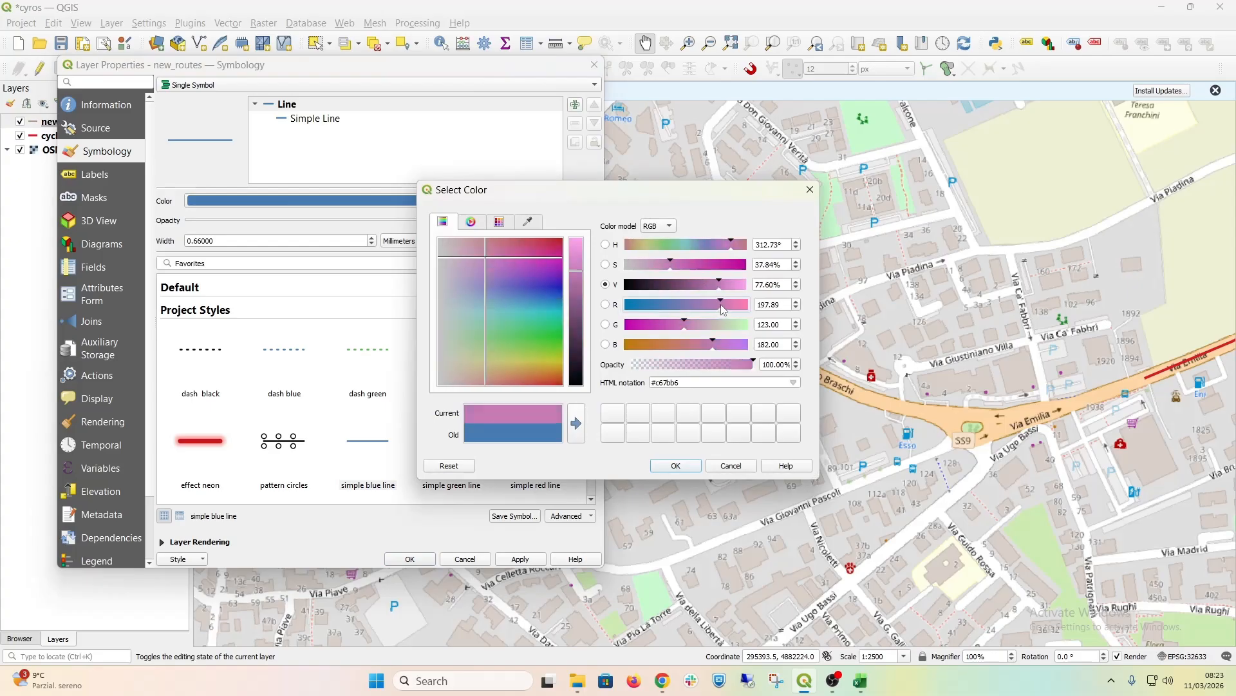
click(501, 223)
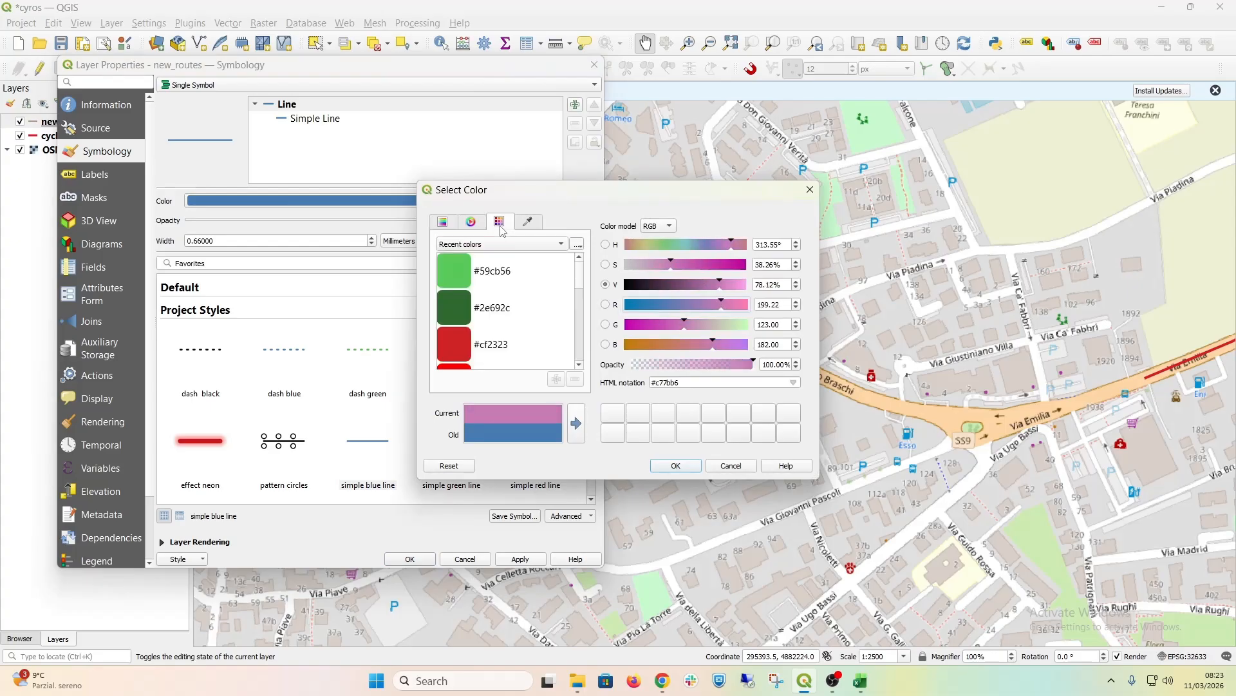
click(455, 344)
scroll(455, 322, down, 5)
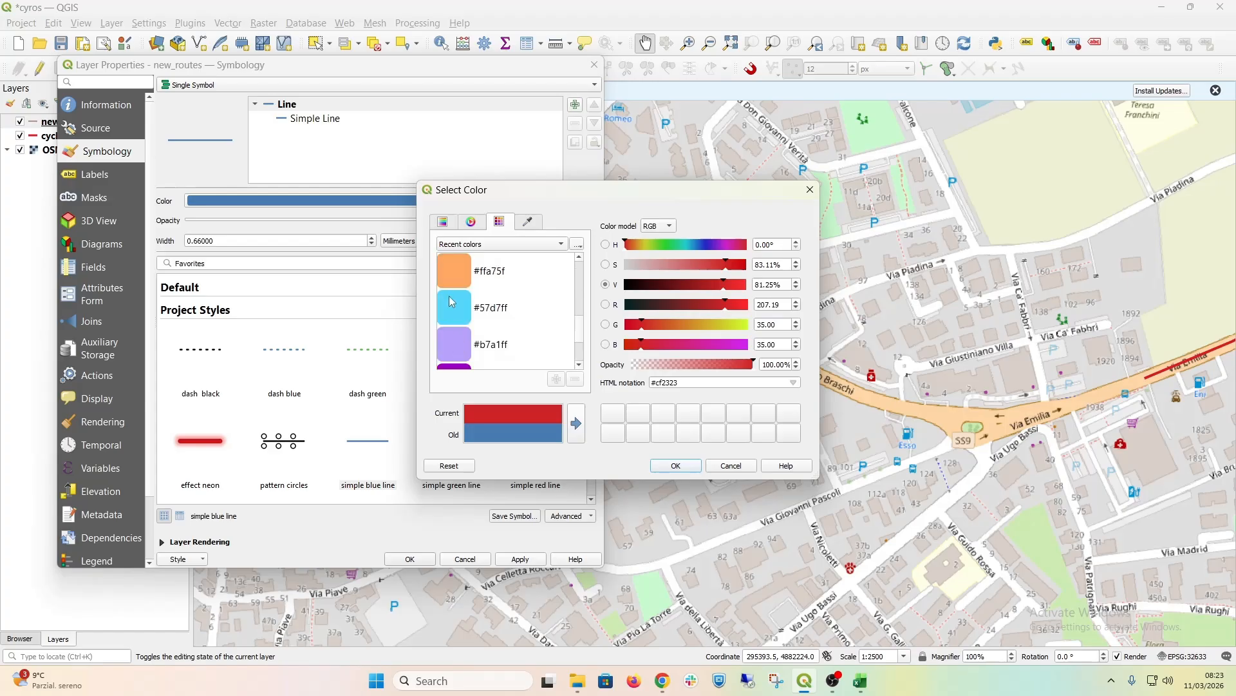
click(460, 318)
drag(722, 265, 781, 269)
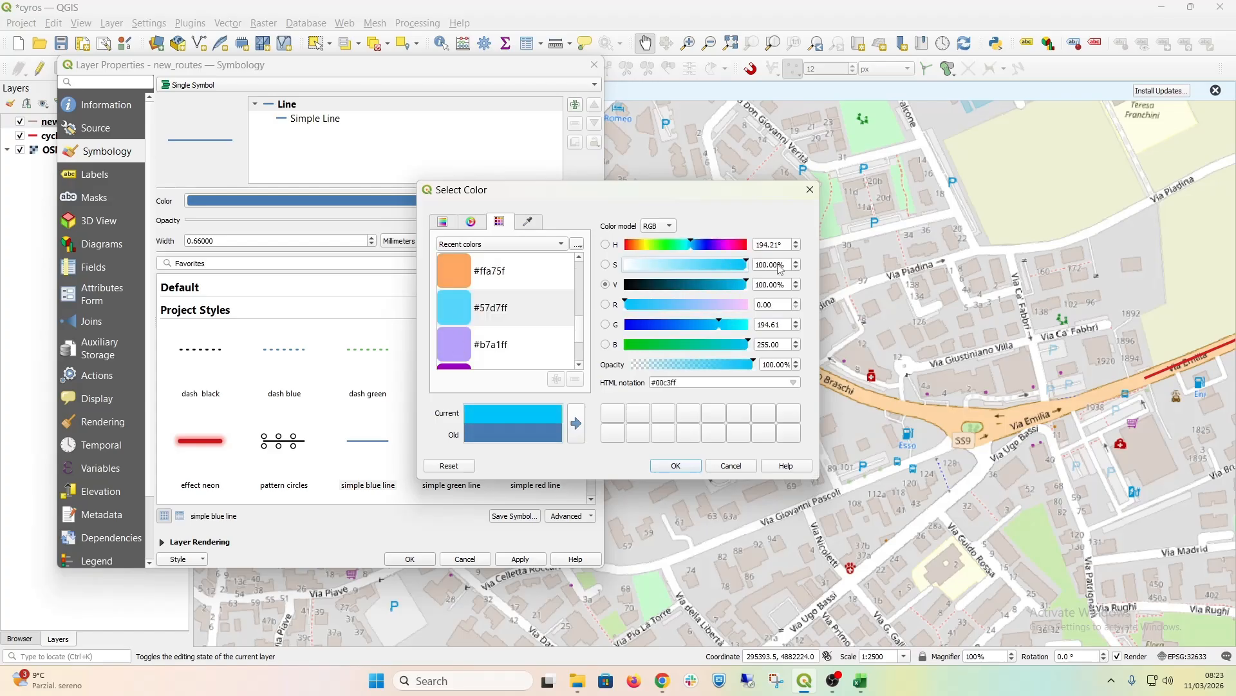
click(730, 324)
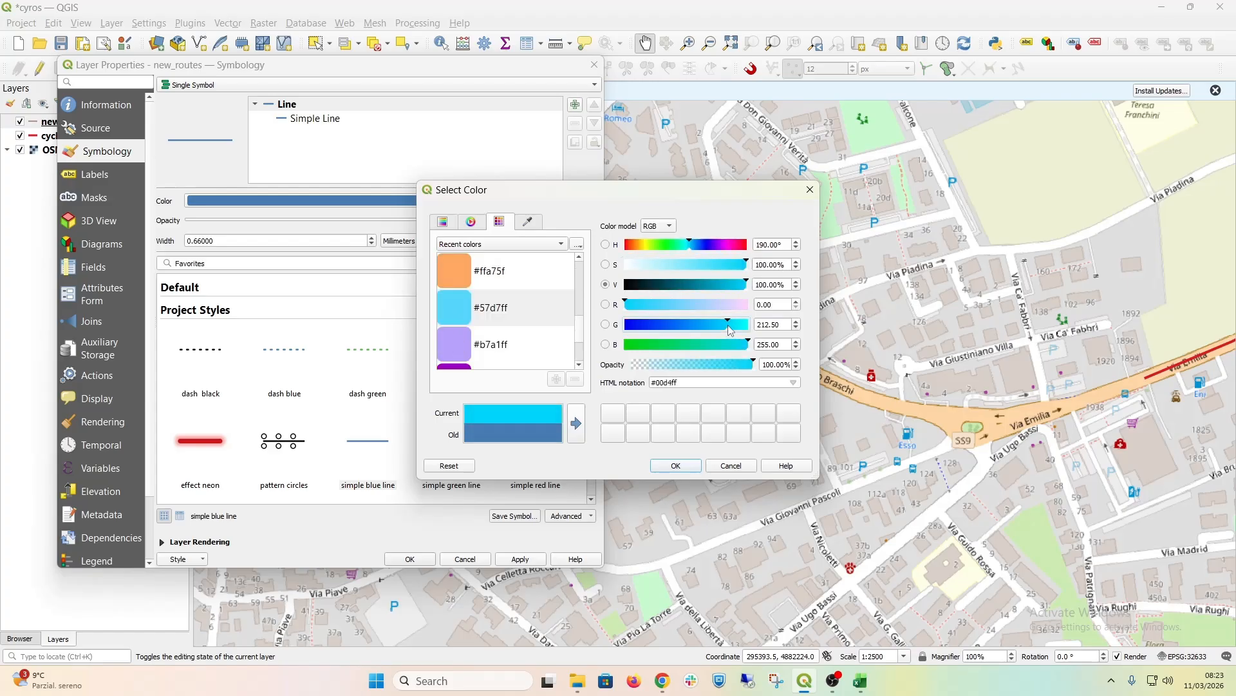
click(675, 466)
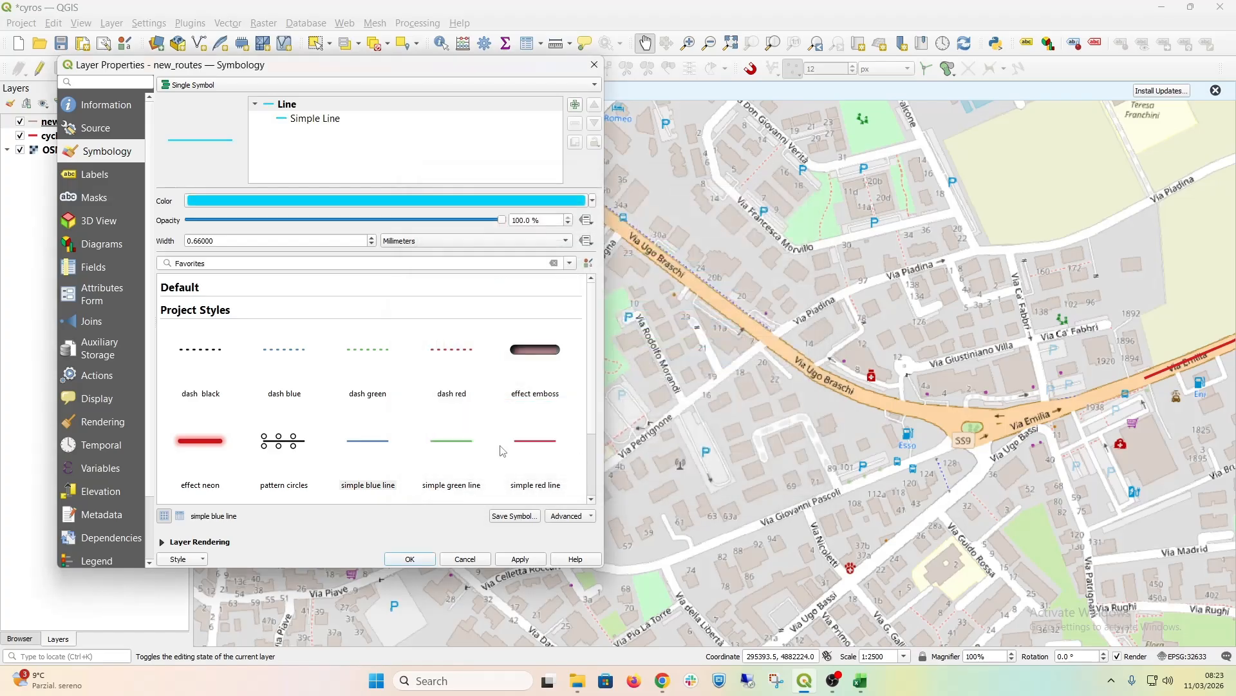
click(372, 237)
click(373, 237)
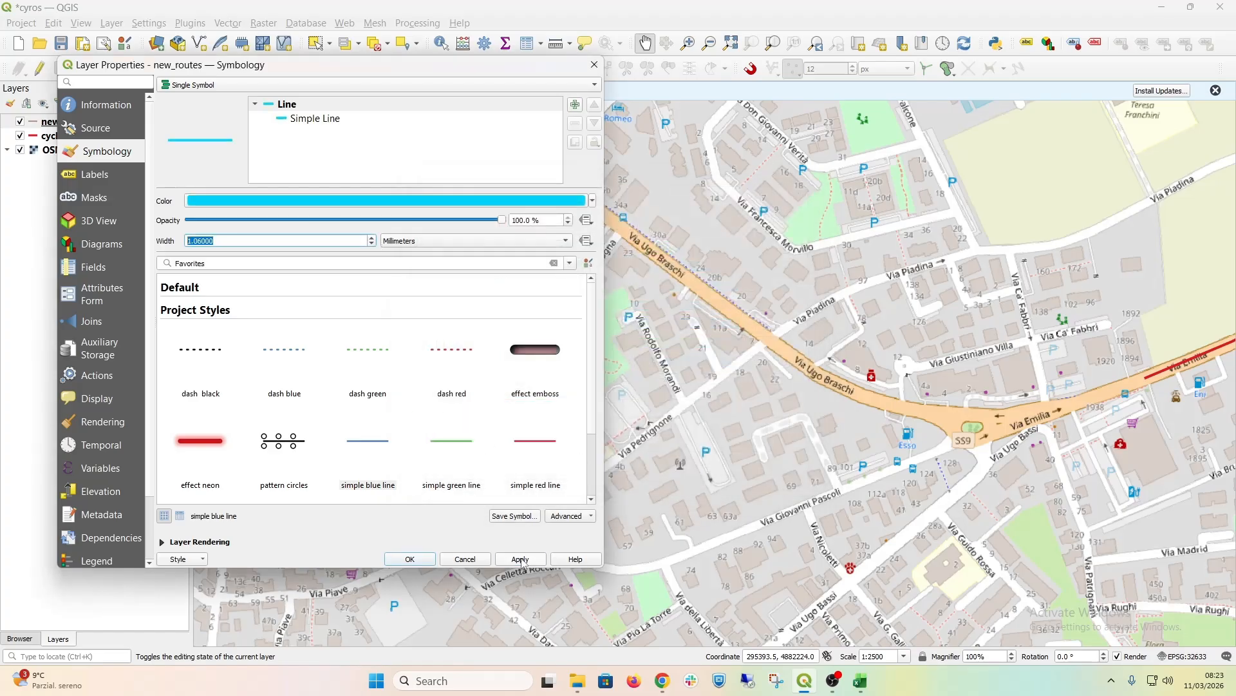
click(409, 559)
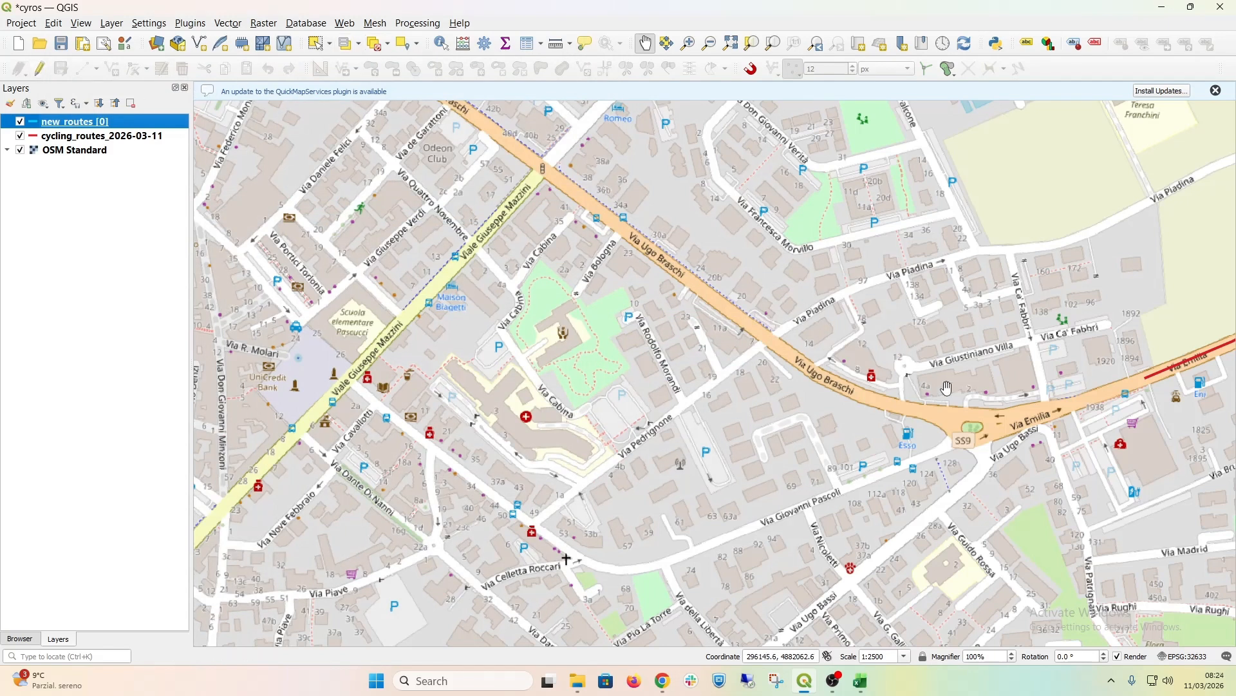
Step: With editing and snapping enabled, digitize a new_routes line from the red route's western end along Via Ugo Braschi to Viale Giuseppe Mazzini
click(40, 68)
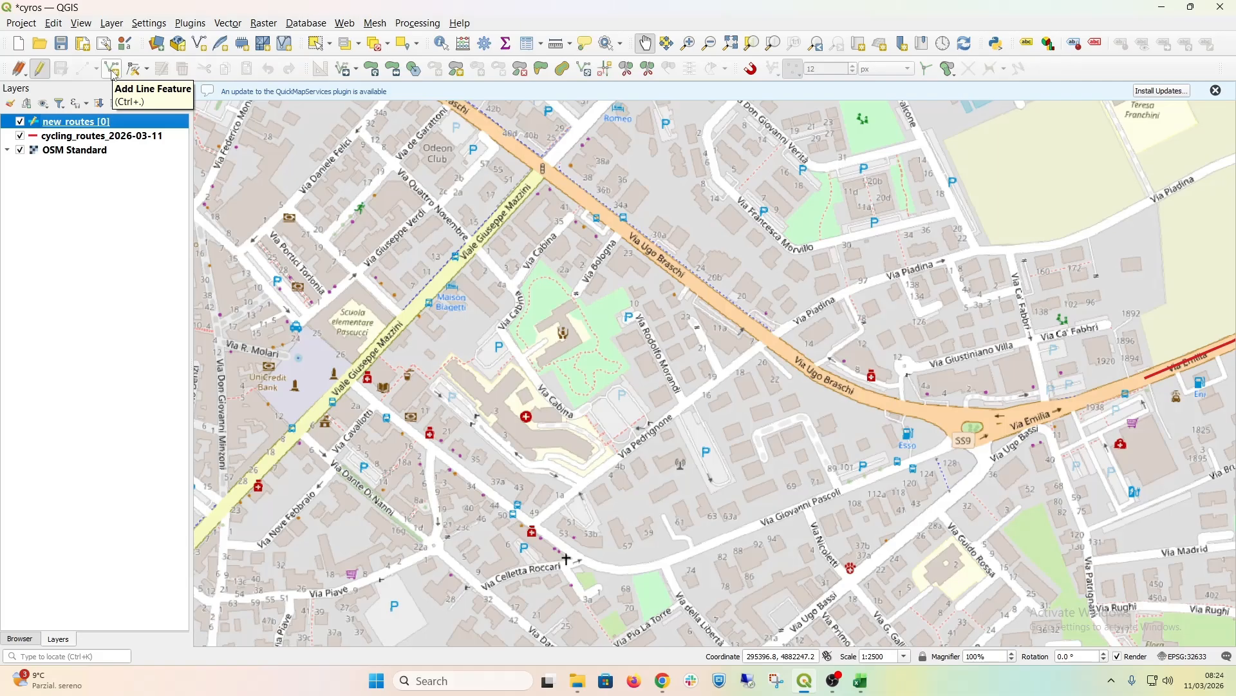
click(113, 72)
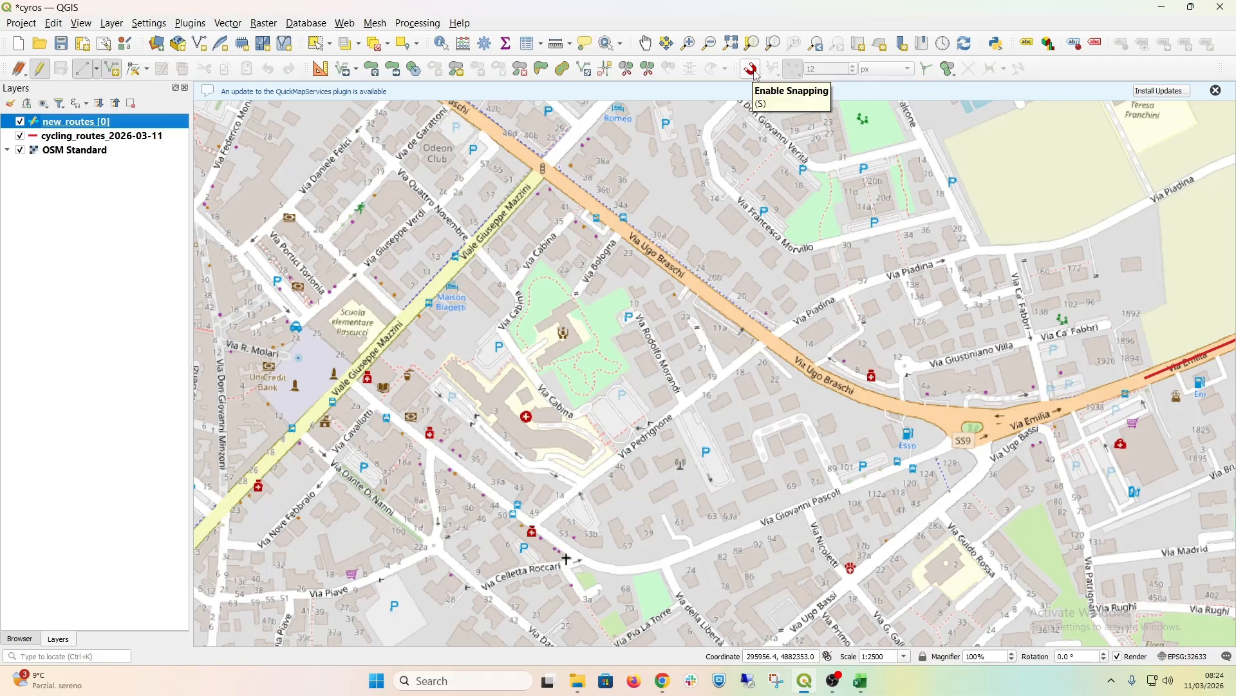
click(753, 70)
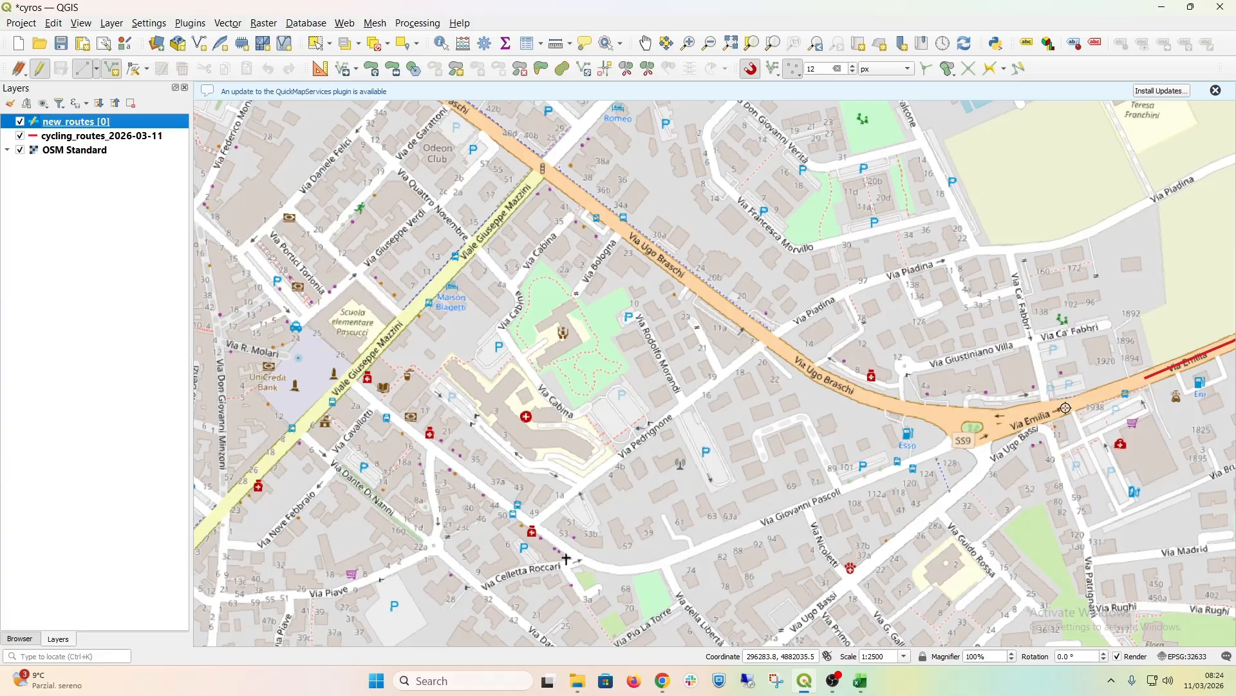
click(1144, 381)
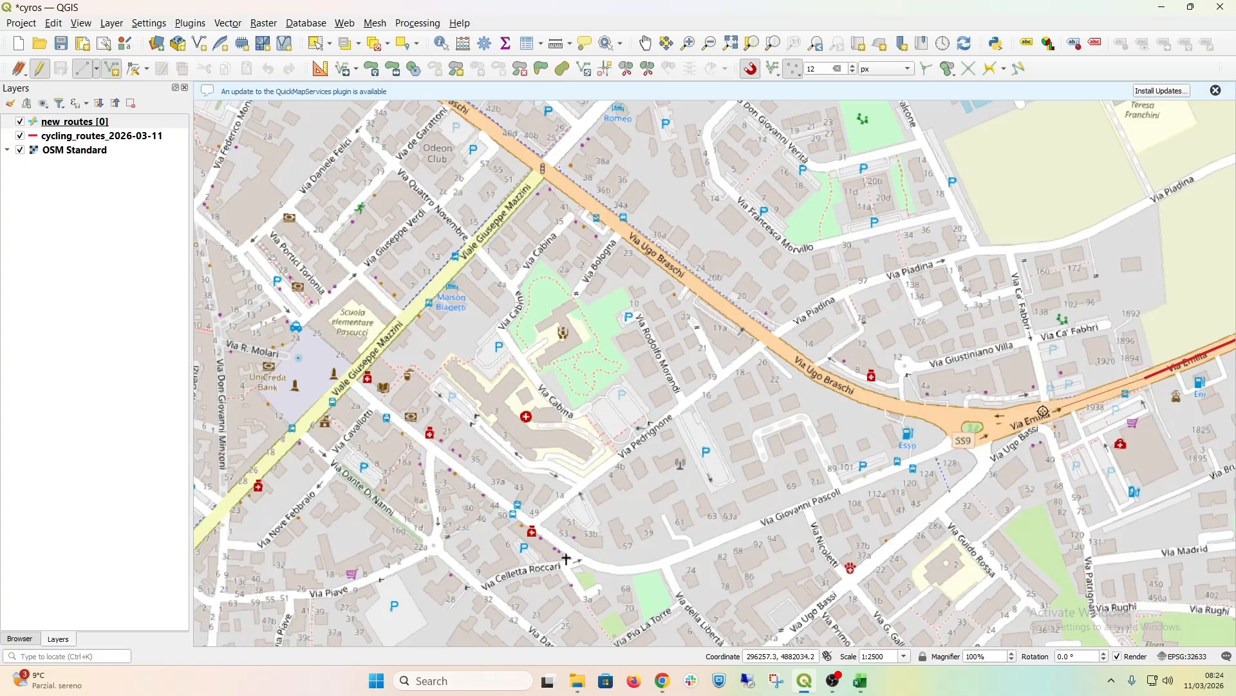
click(940, 412)
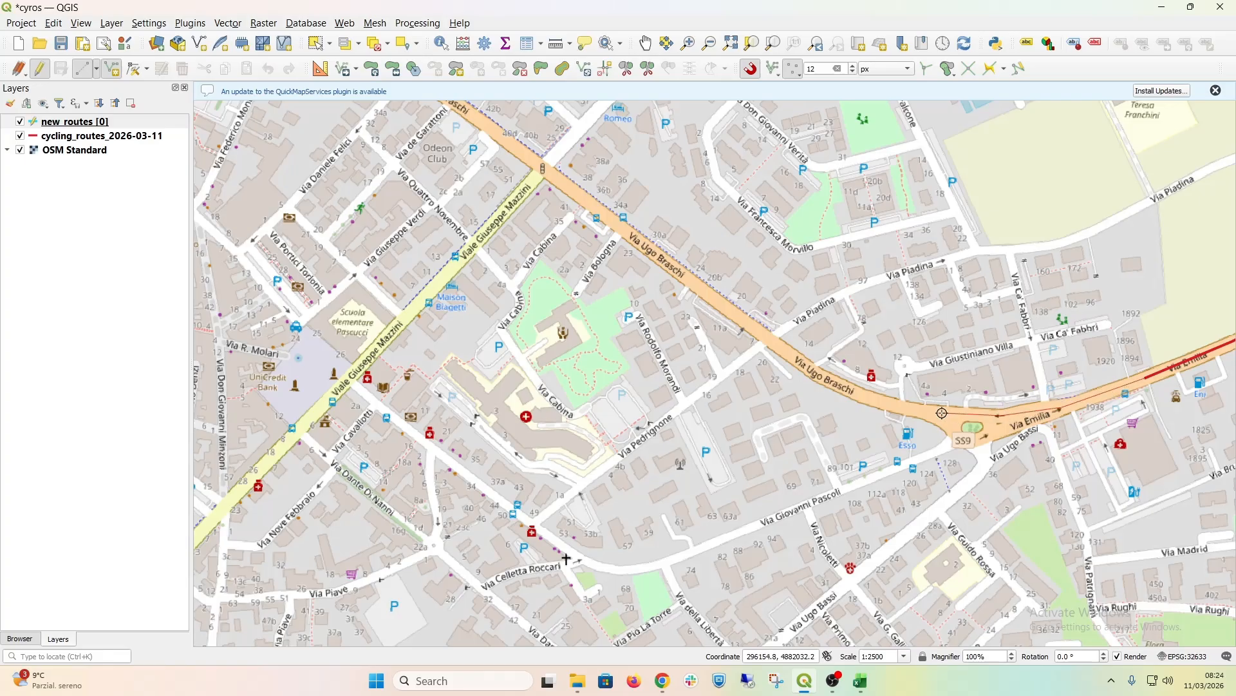
click(886, 400)
click(546, 168)
right_click(546, 168)
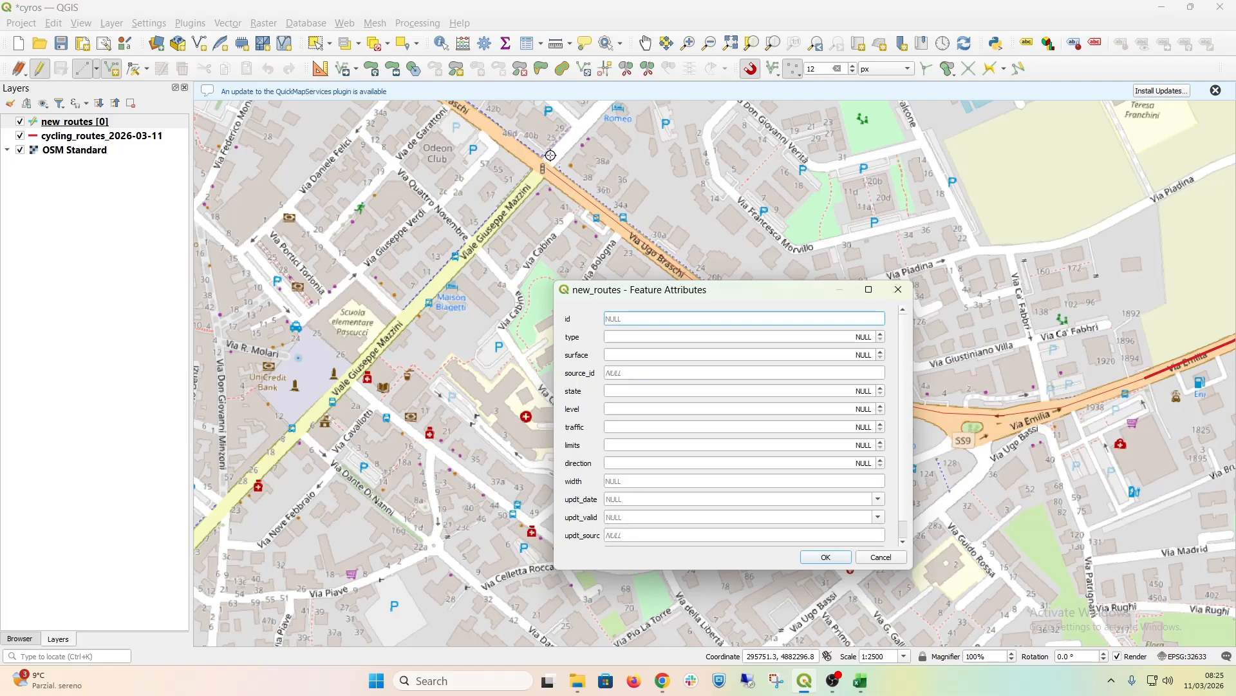
Step: In the new route's attributes, set type and surface to 98 and state to 5
drag(779, 290, 566, 255)
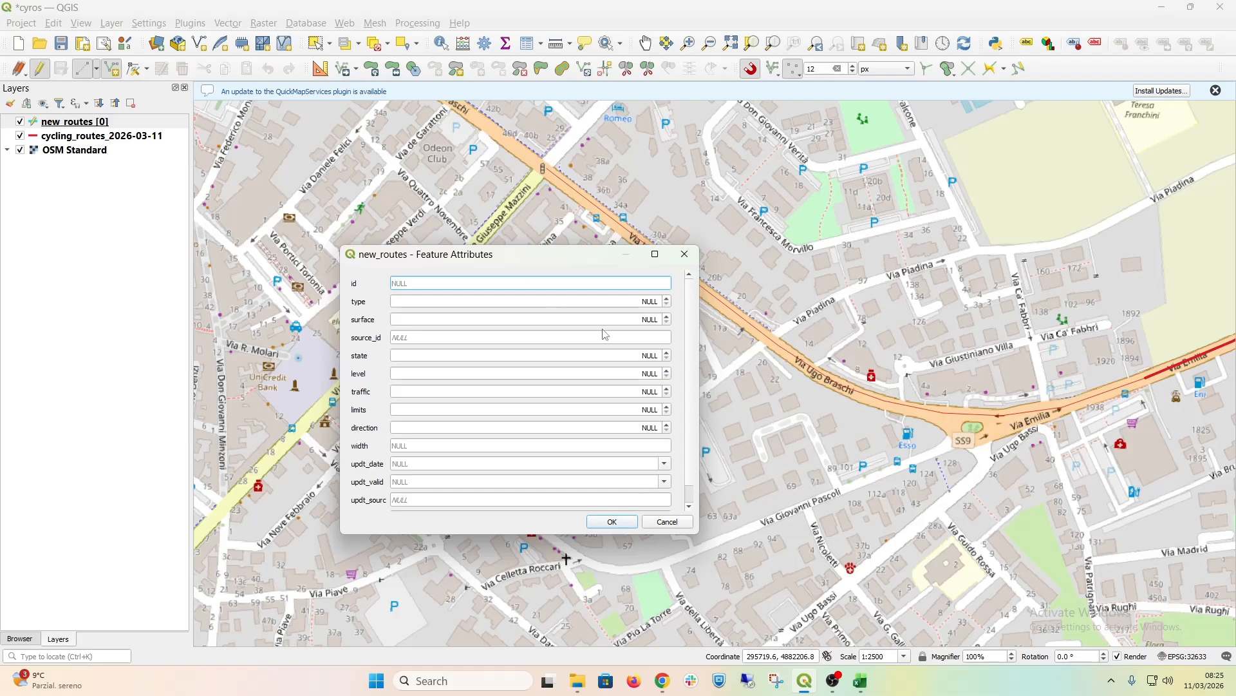
click(654, 301)
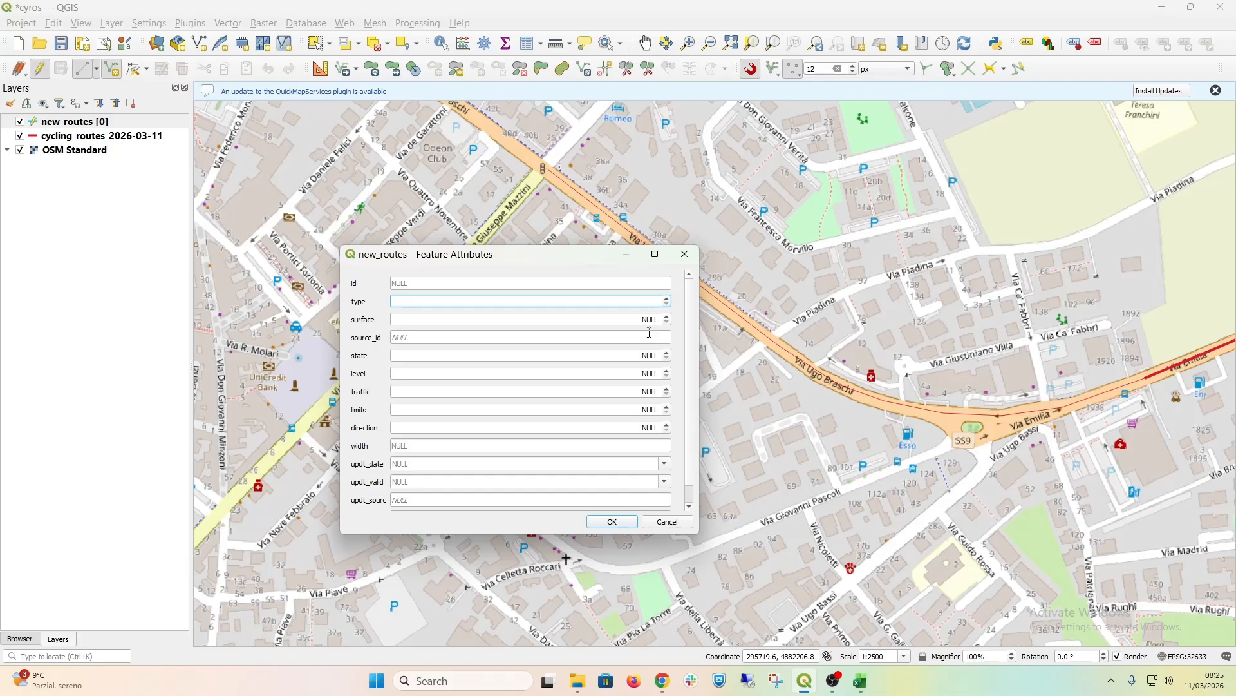
text(98)
click(655, 322)
text(98)
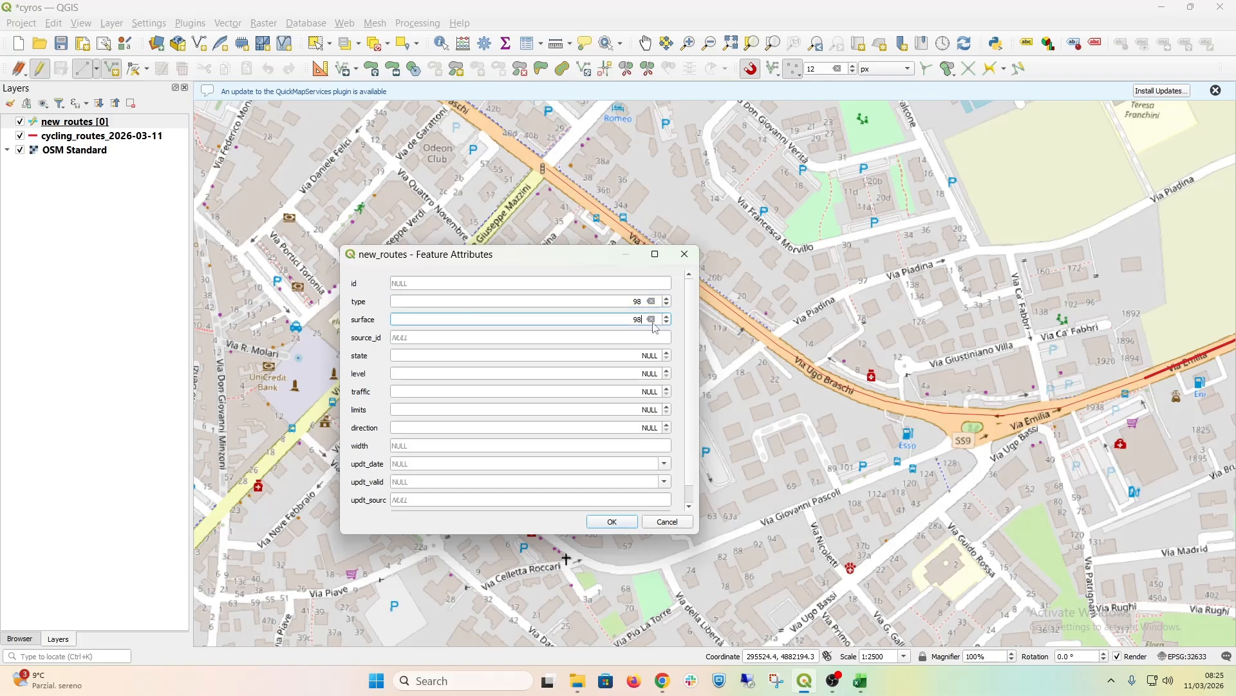
click(652, 357)
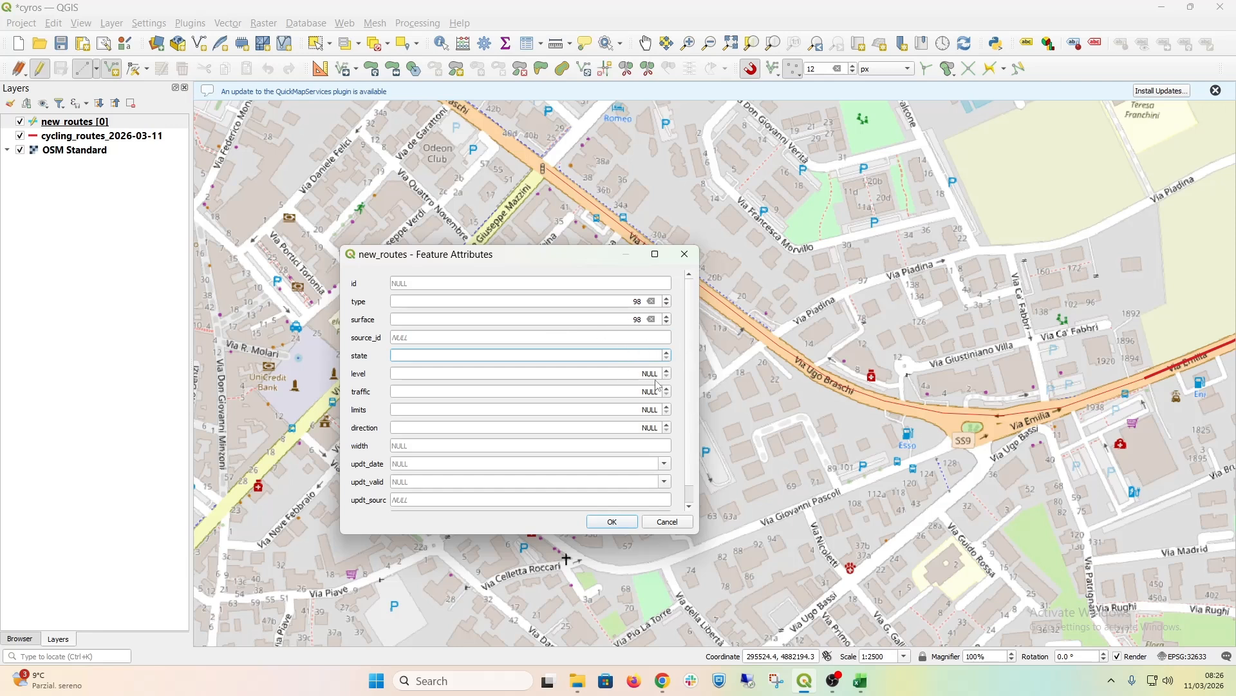
text(5)
Step: Set the new route's level, traffic, limits, direction and width attributes to 98
click(648, 374)
text(98)
click(644, 390)
text(98)
click(652, 411)
text(98)
click(649, 428)
text(98)
click(642, 446)
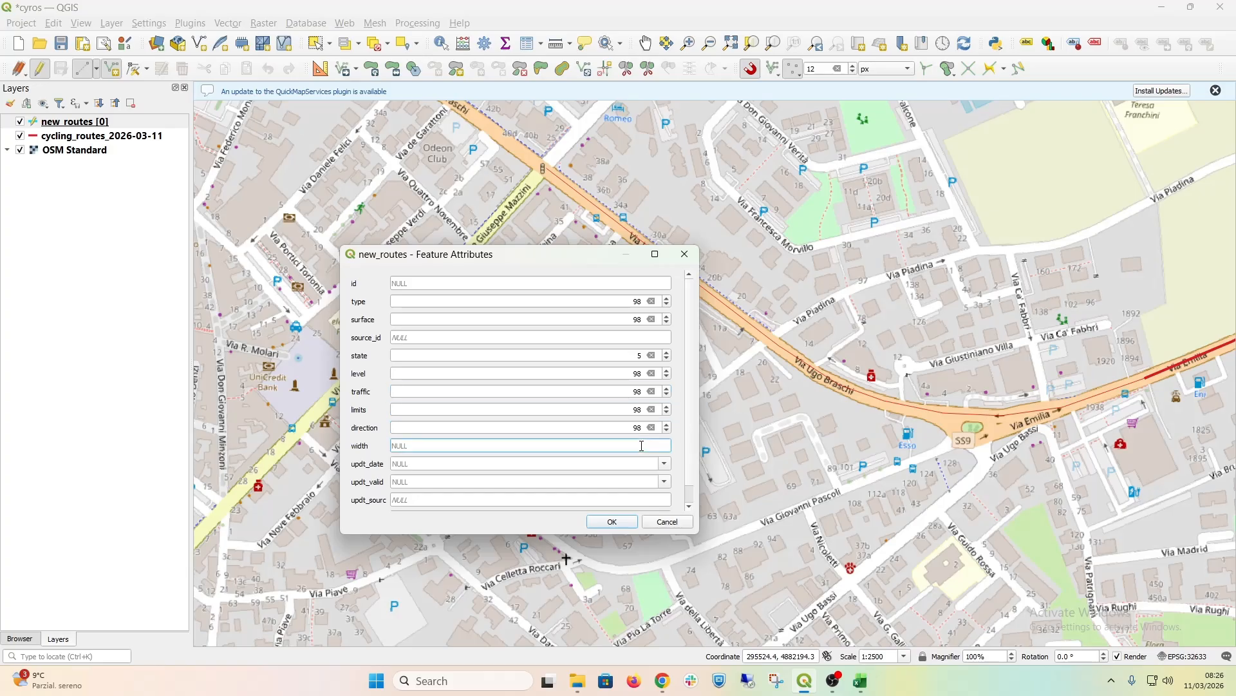
text(98)
Step: Enter "Hand-drawn update" as the new route's source and set its updt_date to 2026-03-11
scroll(446, 463, down, 1)
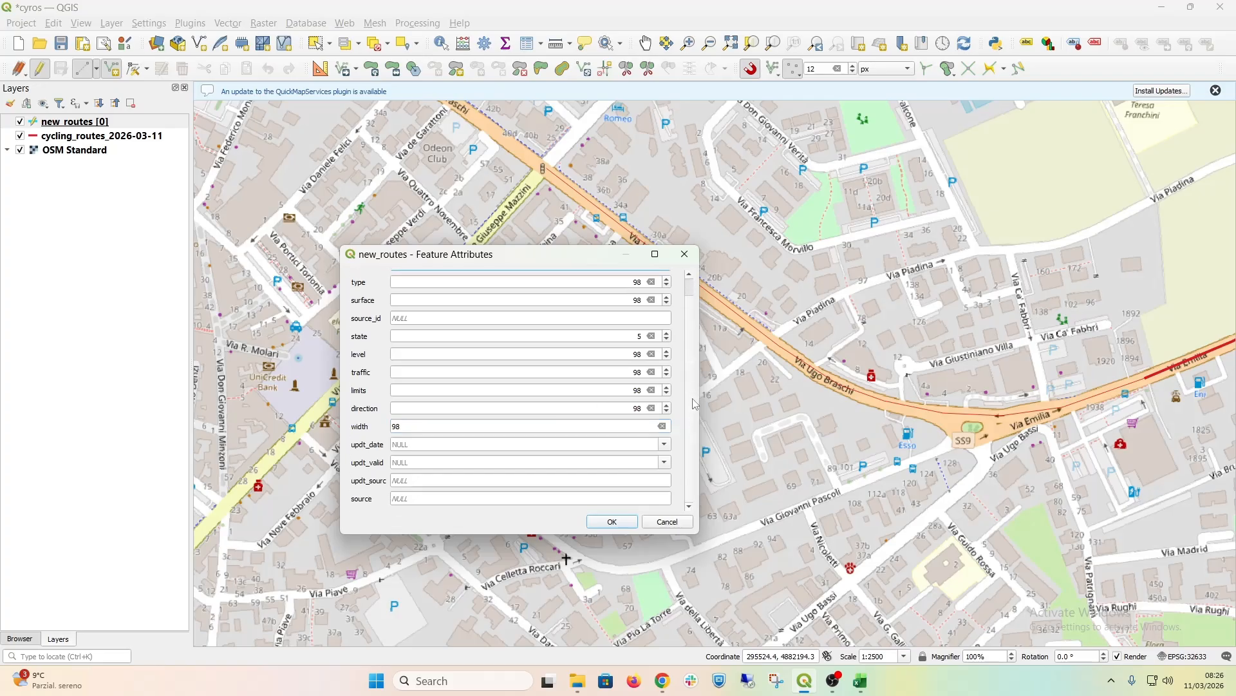
click(416, 498)
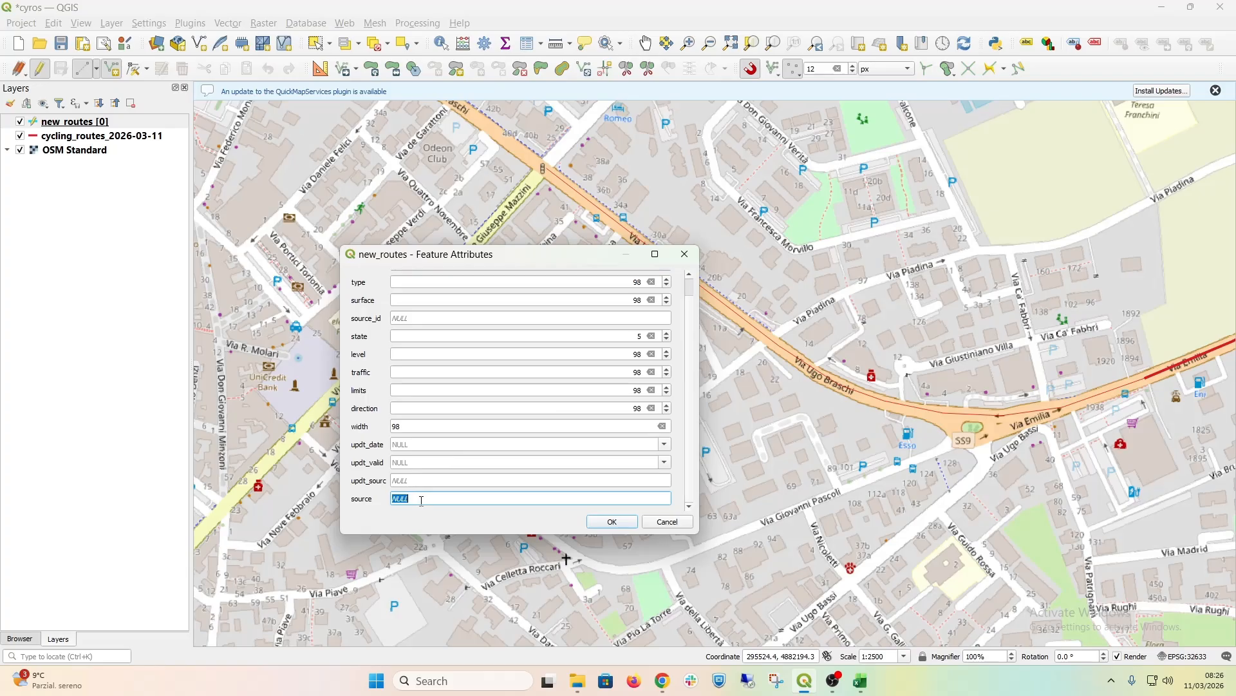
text(Hand-drawn update)
click(665, 445)
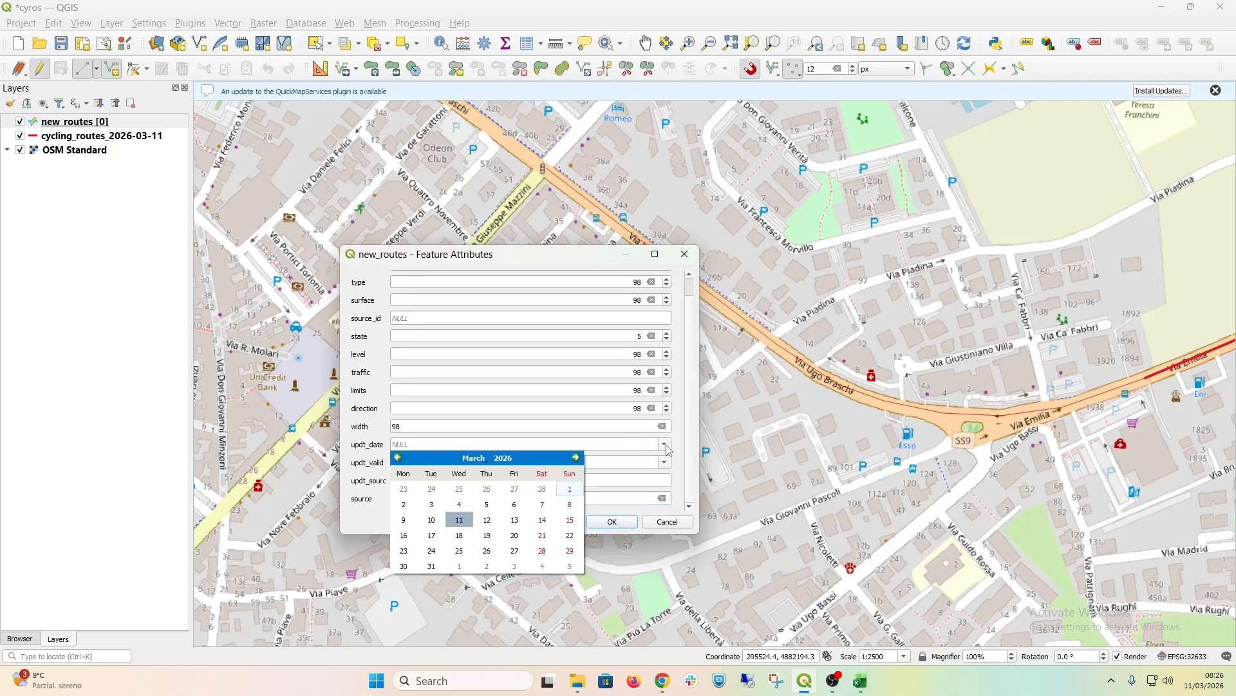
click(461, 519)
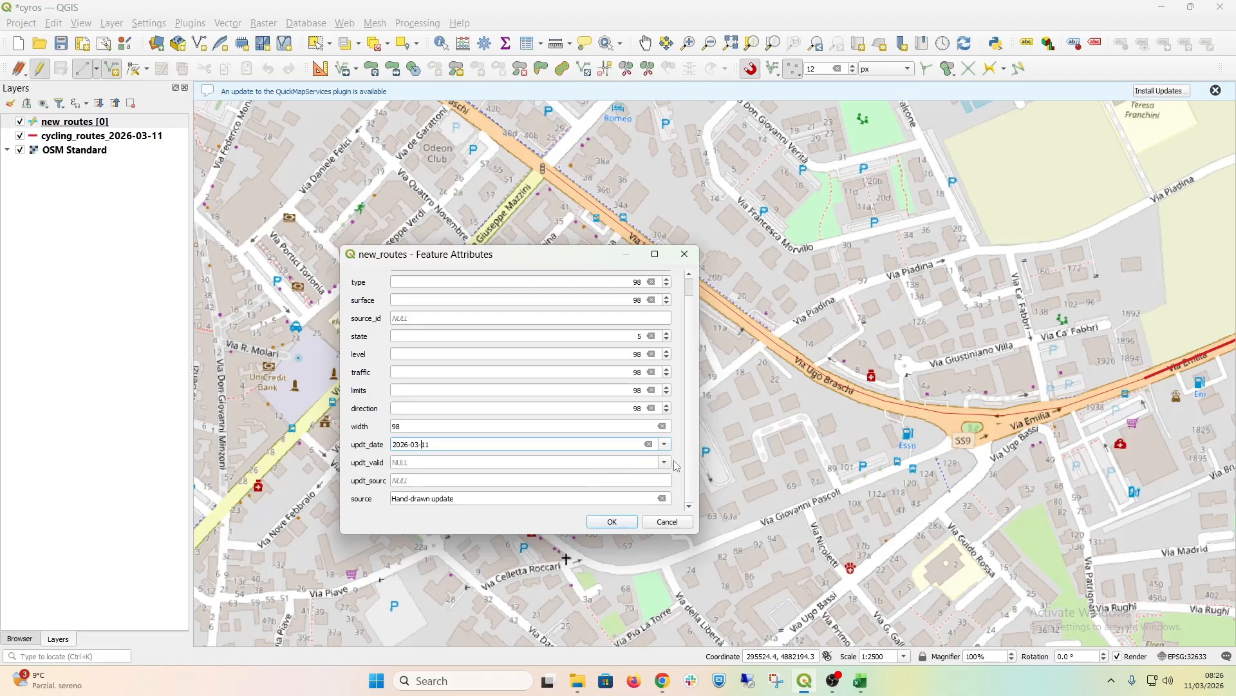
Step: Set the new route's updt_valid to 2026-03-11 and enter the editor's name and organisation in updt_sourc
click(665, 461)
click(467, 537)
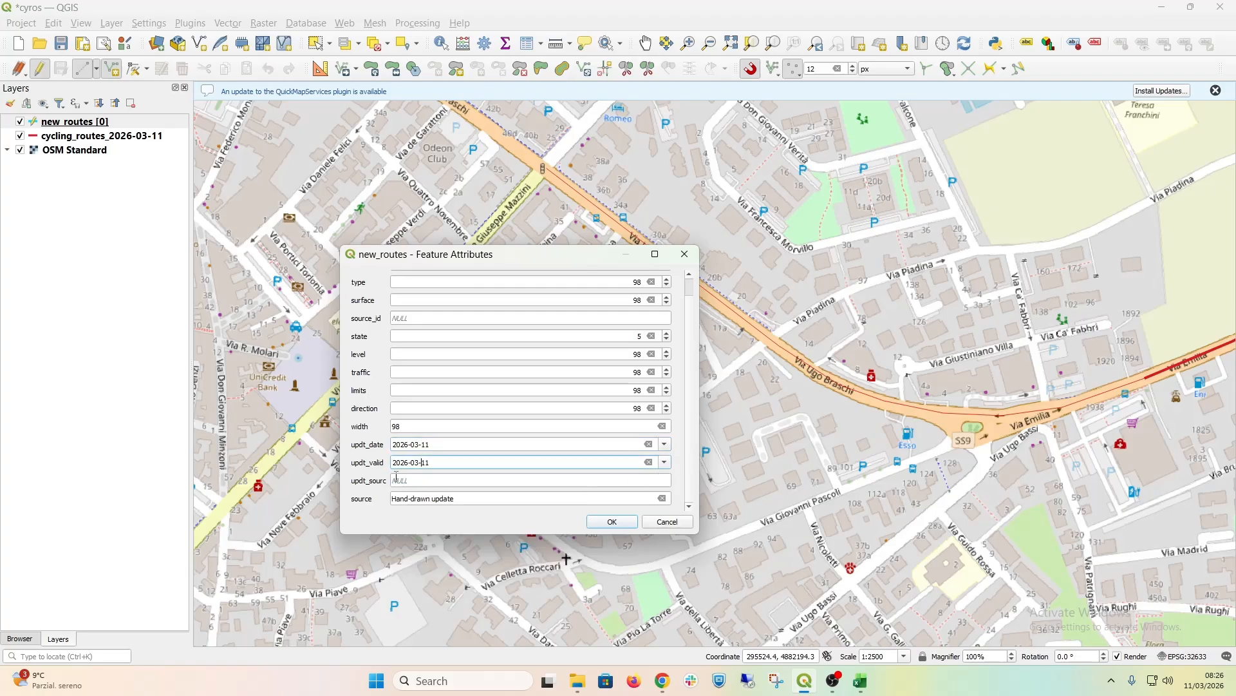
click(478, 479)
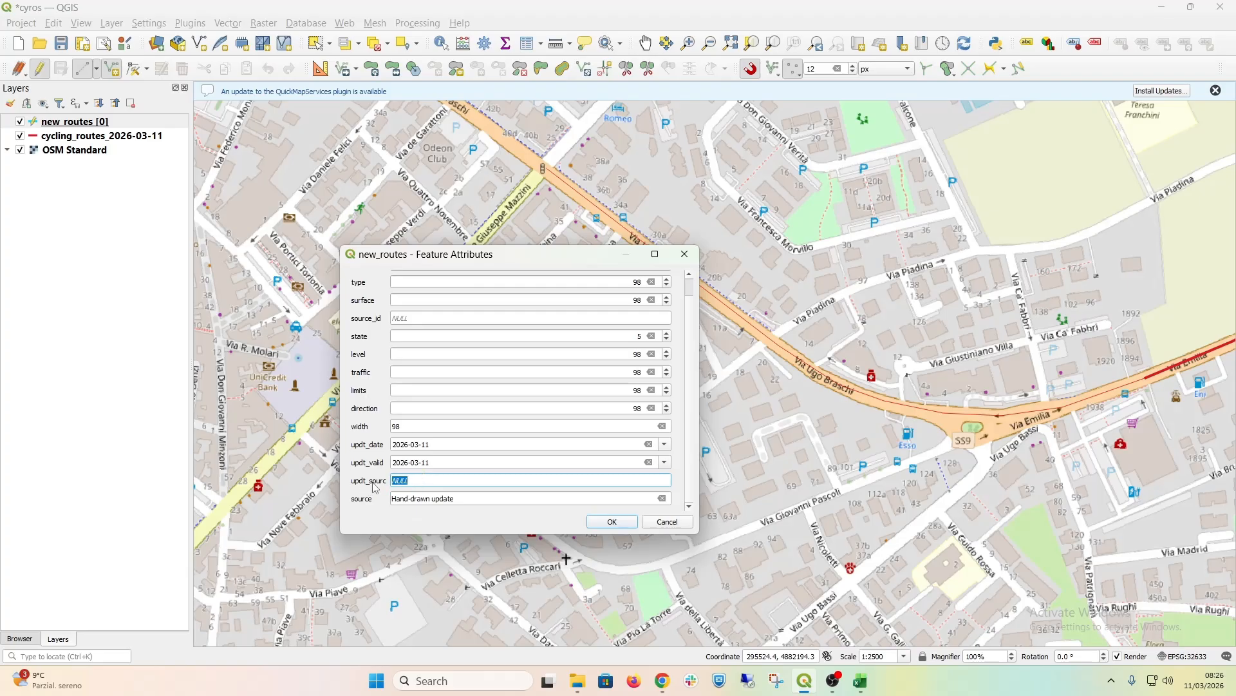
text(Fabio)
text(B - SisTer-)
Step: Leave source_id empty, fill in the new route's id and accept its attributes
click(434, 320)
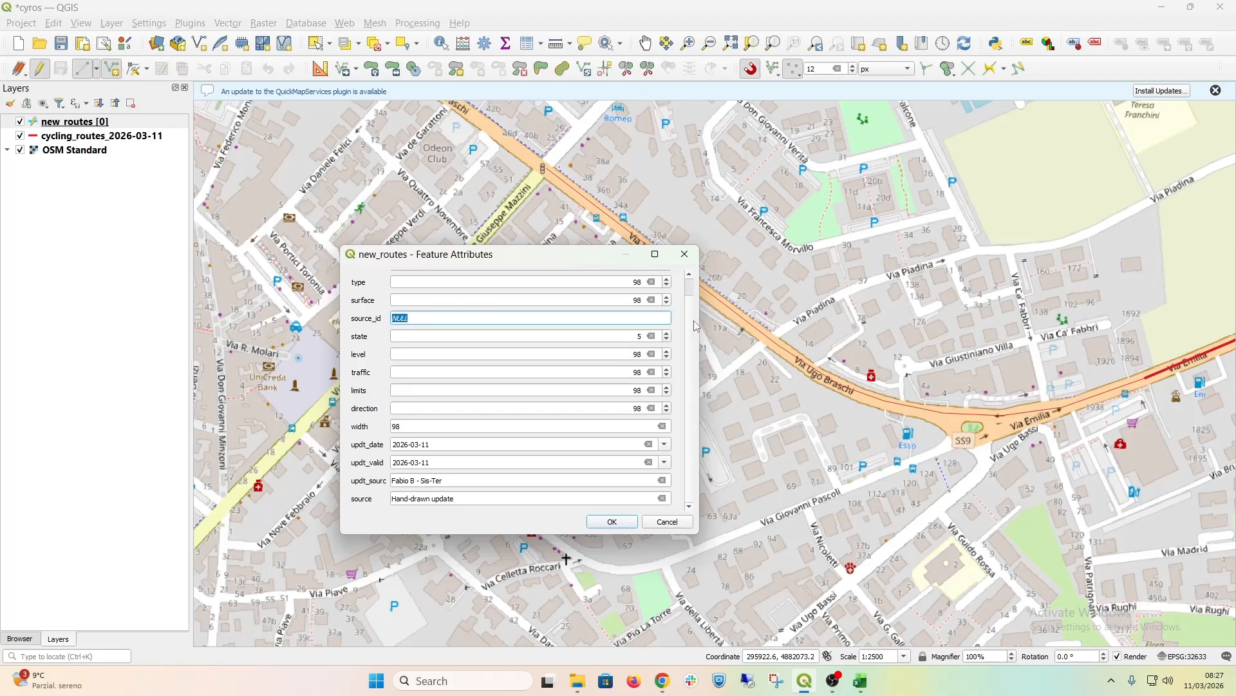
scroll(693, 293, up, 1)
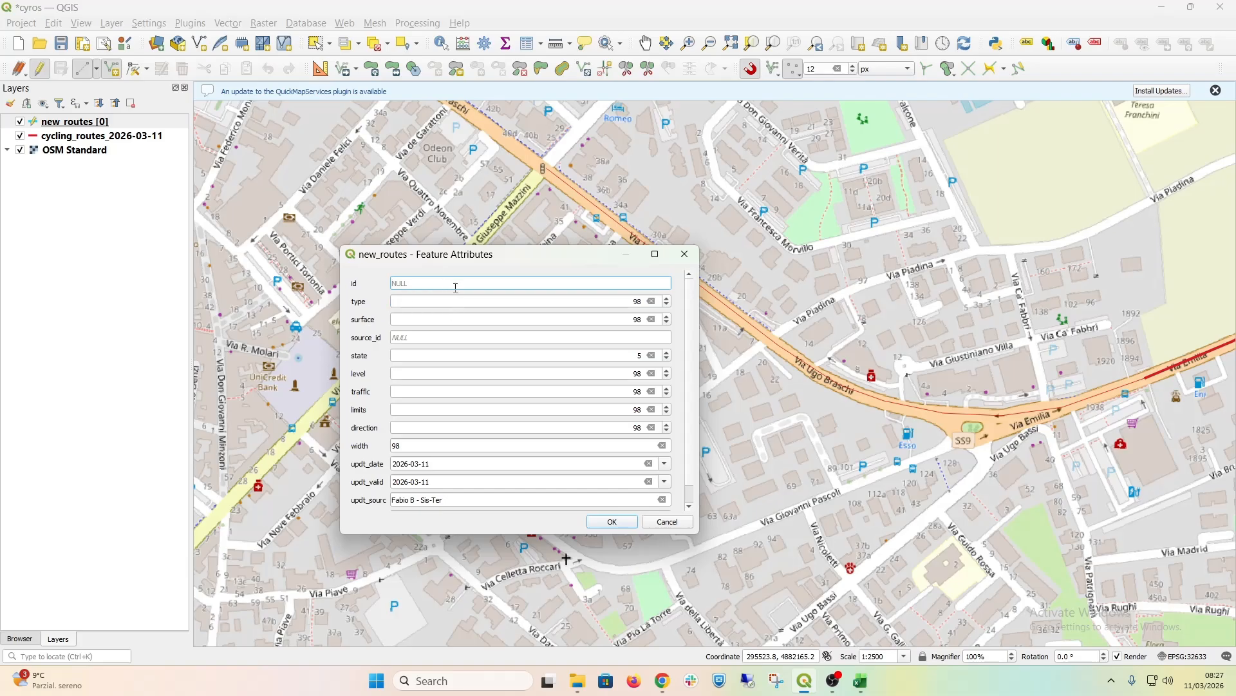
text(200000)
click(612, 523)
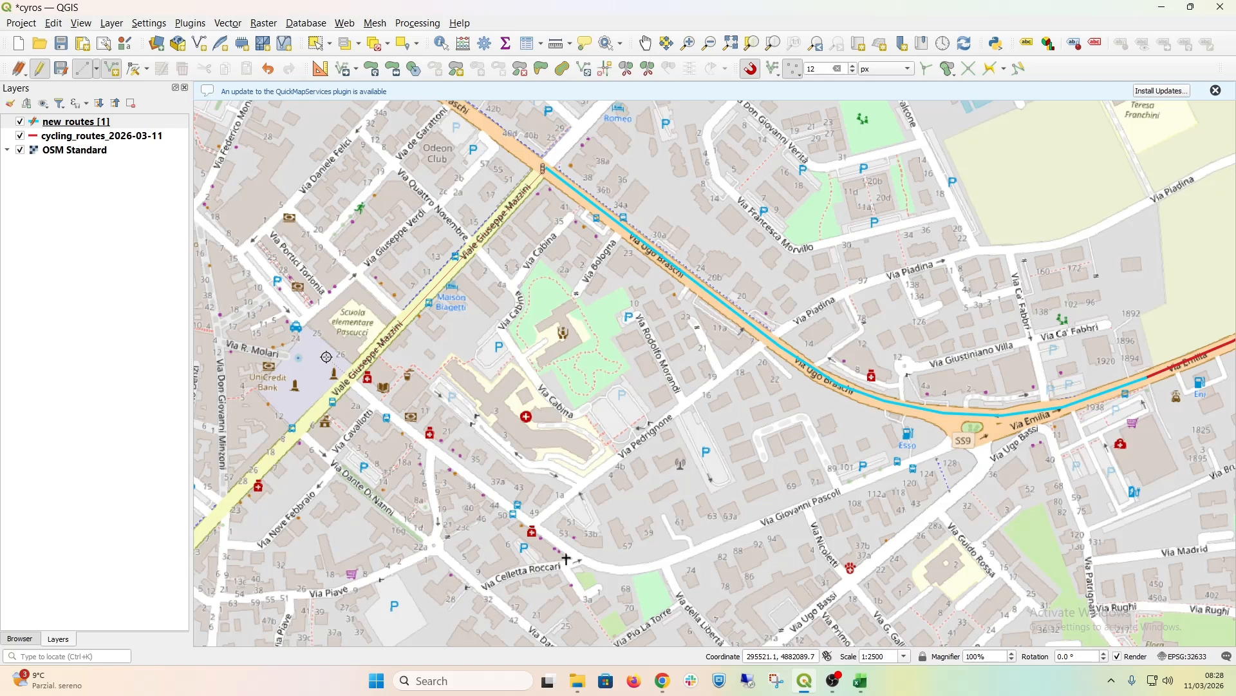
Step: Finish the second new_routes line along Viale Giuseppe Mazzini, setting its id to 200001 and its type and surface to 98
right_click(326, 357)
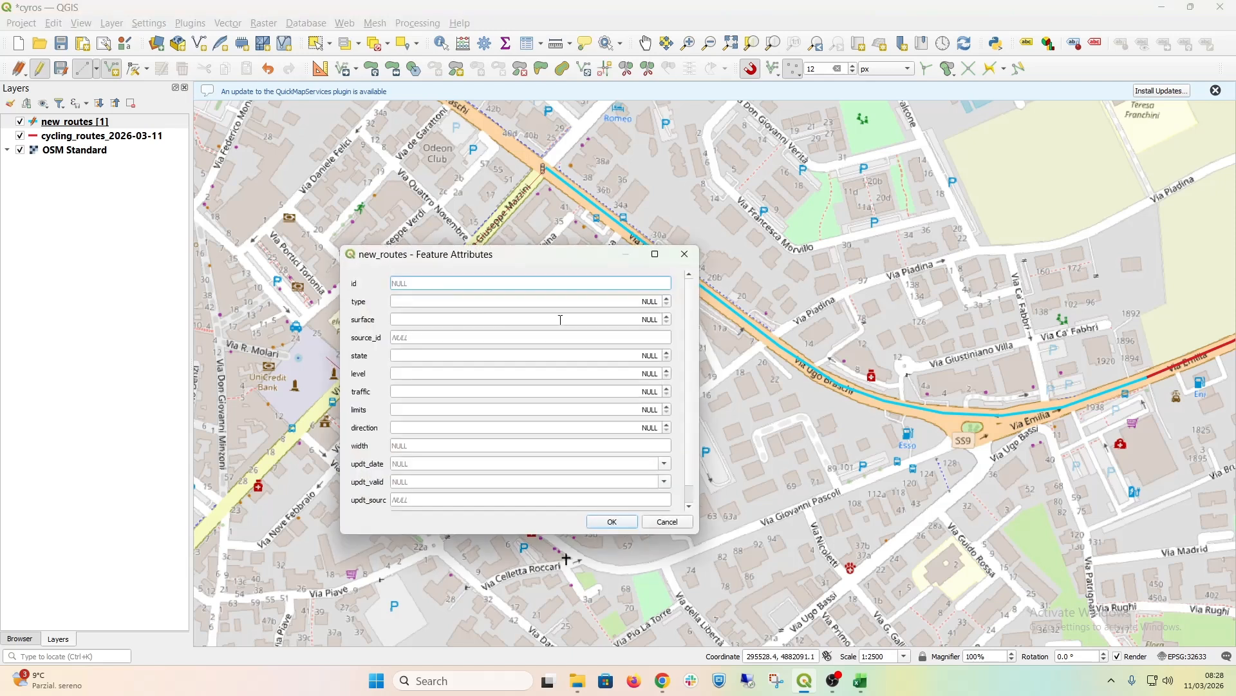
text(200001)
click(634, 300)
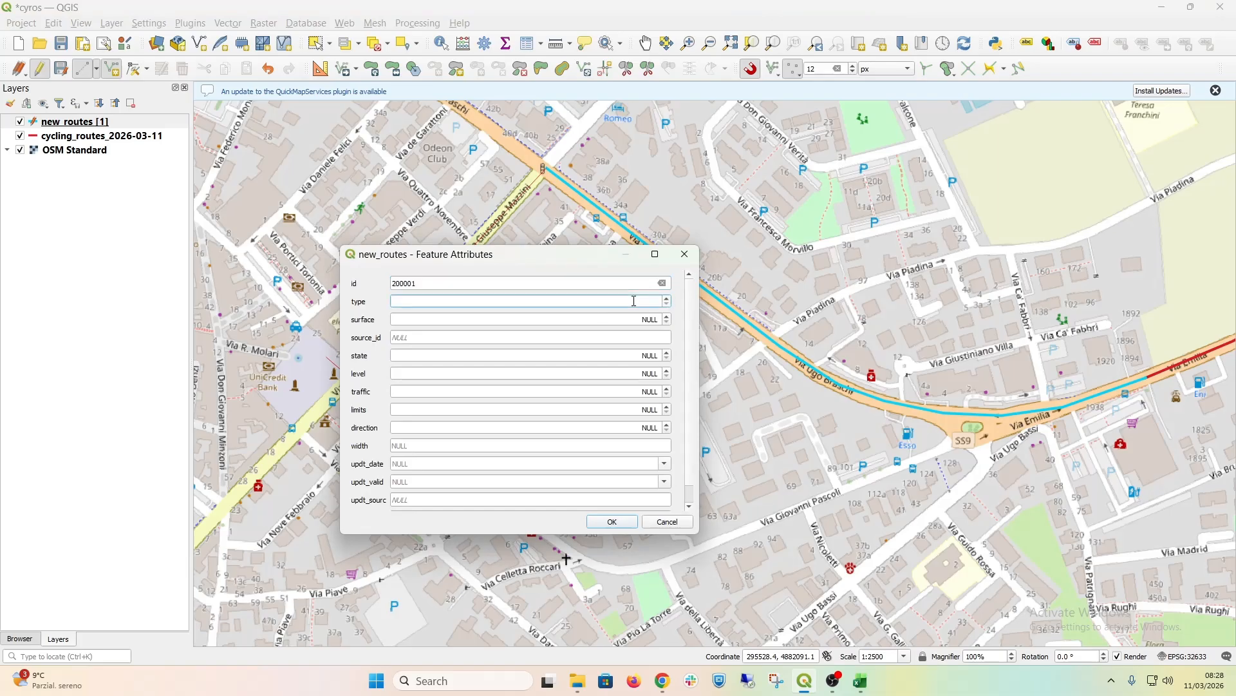
text(98)
click(622, 318)
text(98)
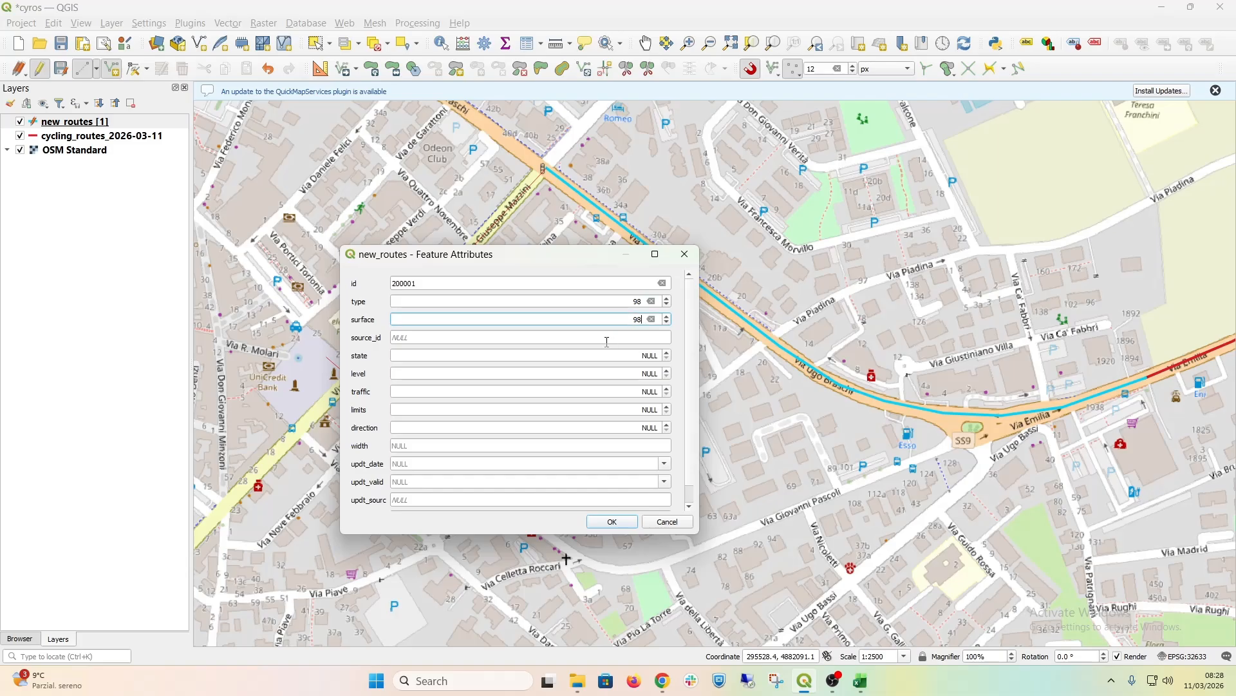
Step: Set the second route's state to 5 and its level, traffic, limits, direction and width to 98
click(636, 357)
text(5)
click(650, 378)
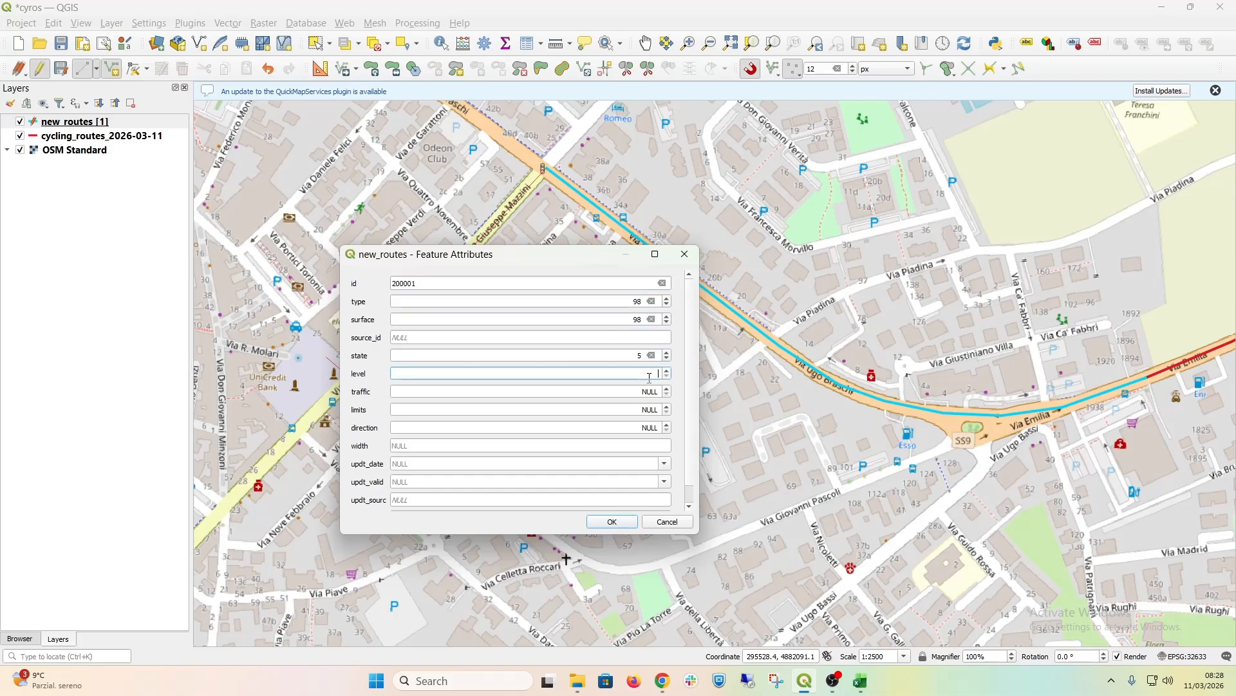
click(641, 392)
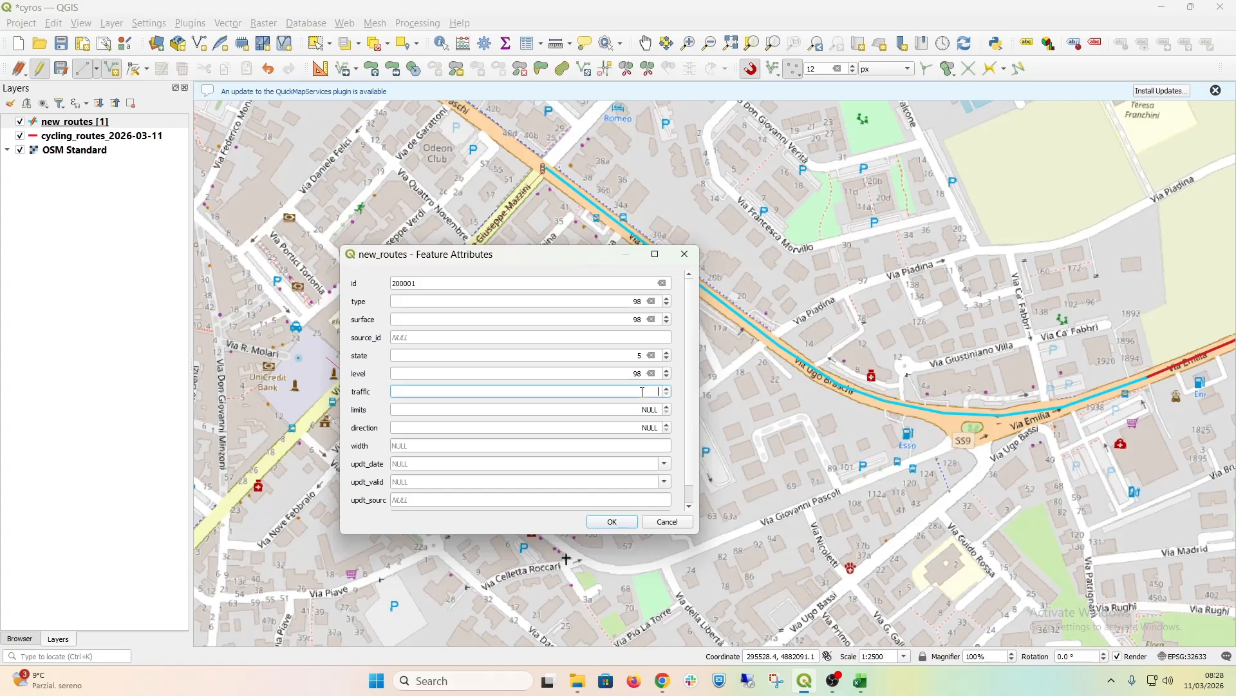
click(640, 410)
click(651, 428)
text(98)
click(647, 445)
text(98)
Step: Set both updt_date and updt_valid of the second route to 2026-03-11
click(588, 465)
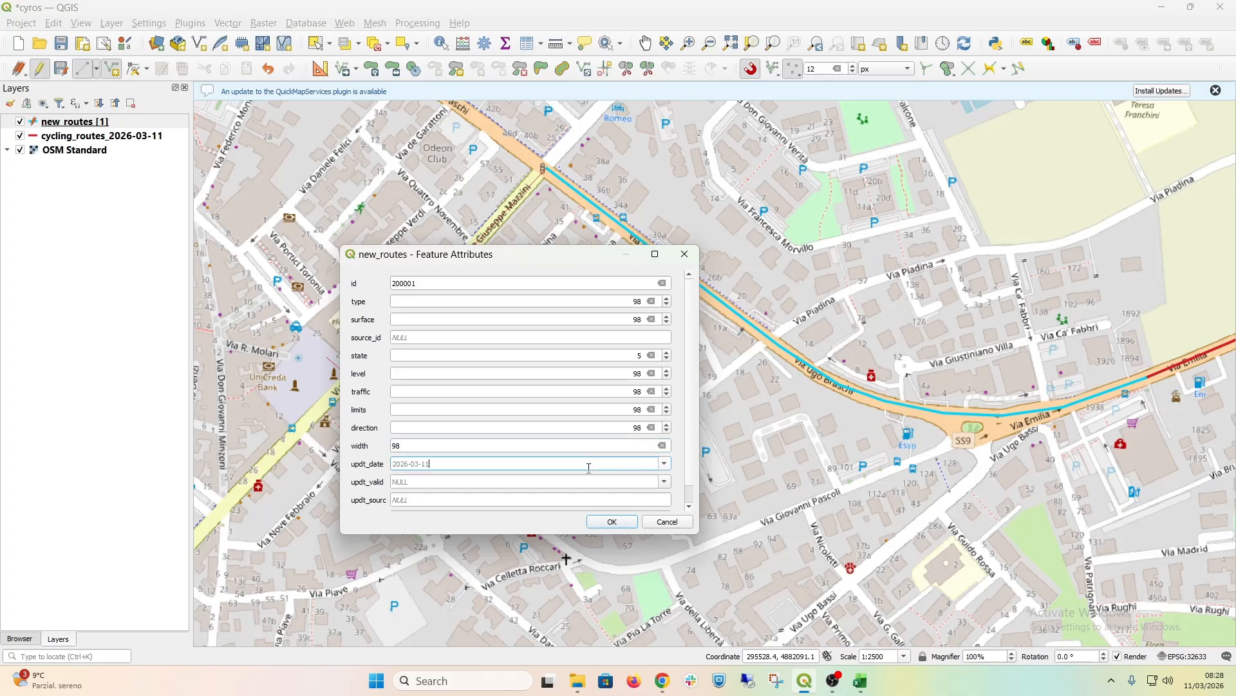
click(631, 482)
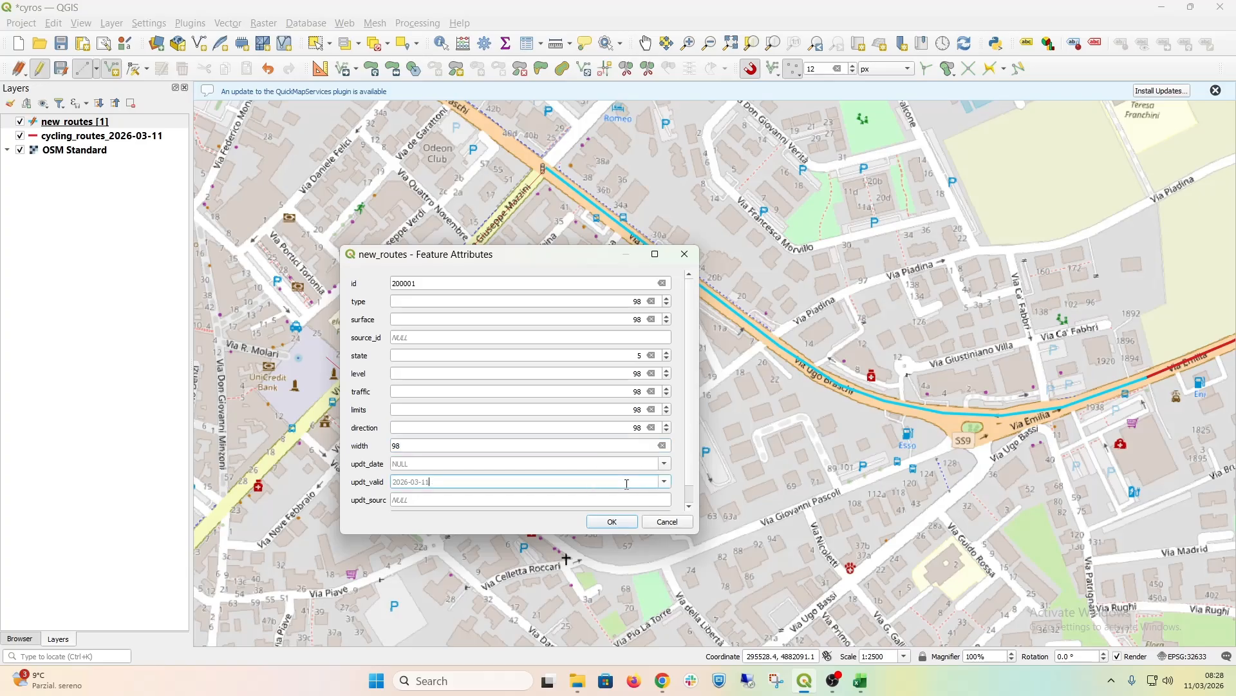
click(664, 465)
click(458, 539)
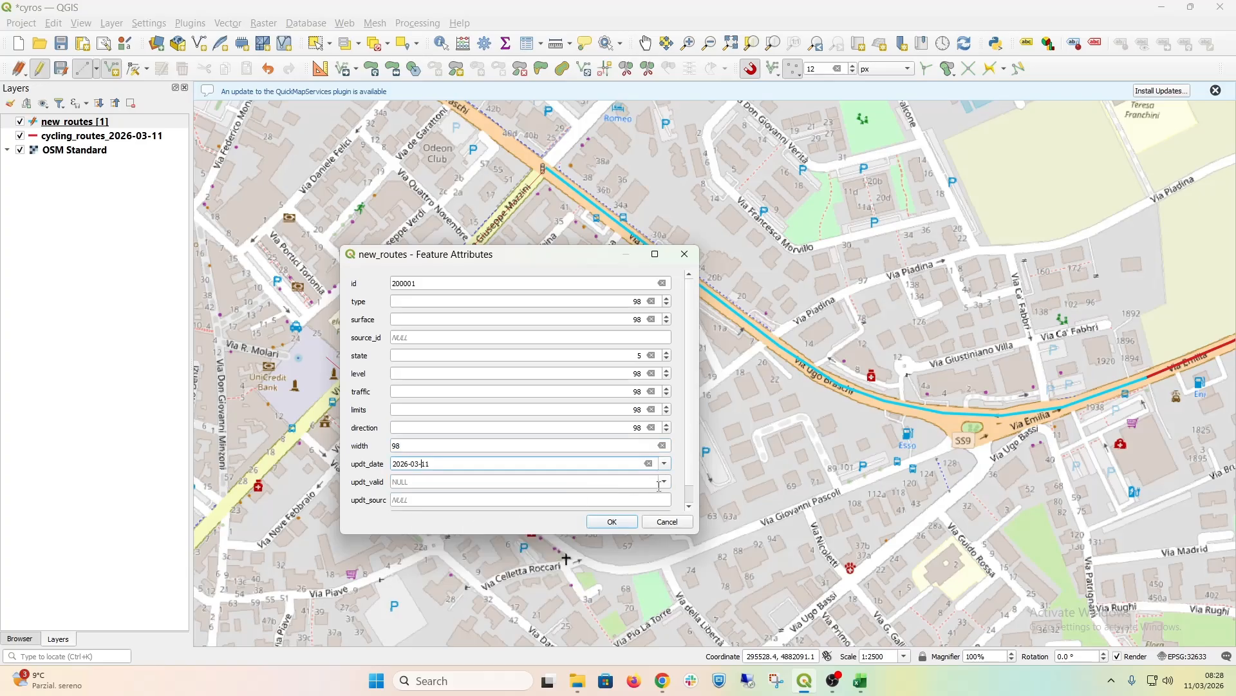
click(664, 482)
click(465, 553)
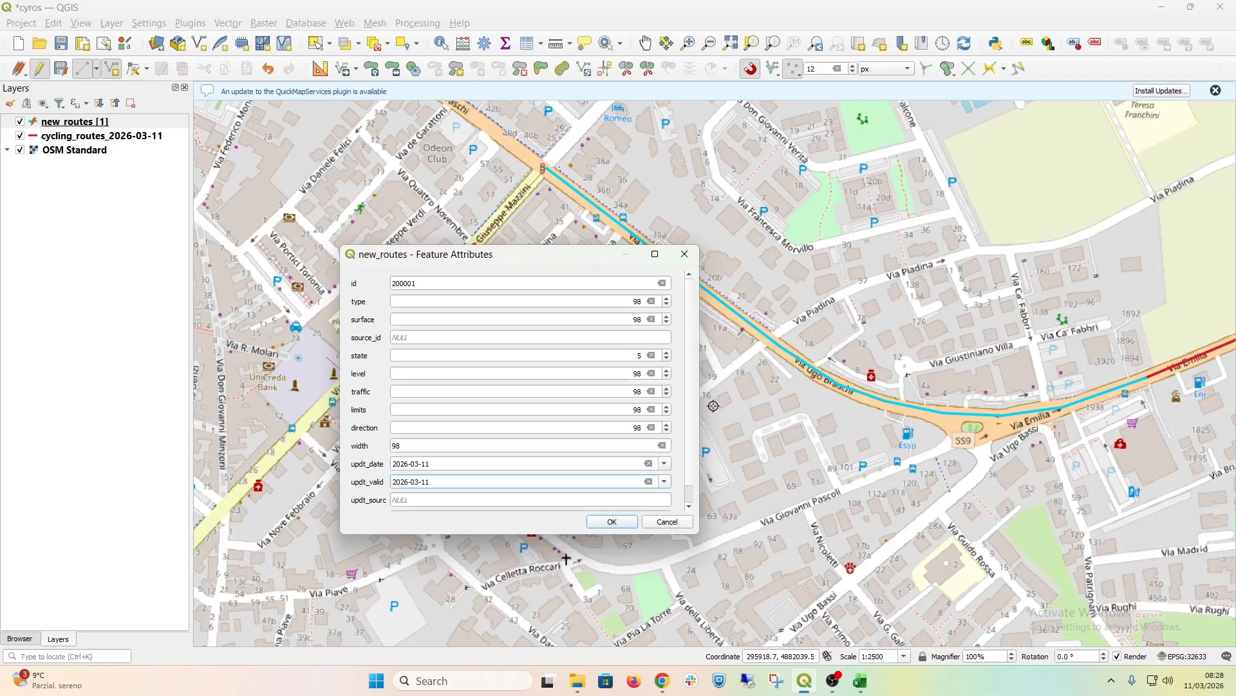
Step: Enter the editor's name and organisation in updt_sourc and "Hand-drawn update" as source, and accept the second route's attributes
scroll(588, 461, down, 1)
click(480, 482)
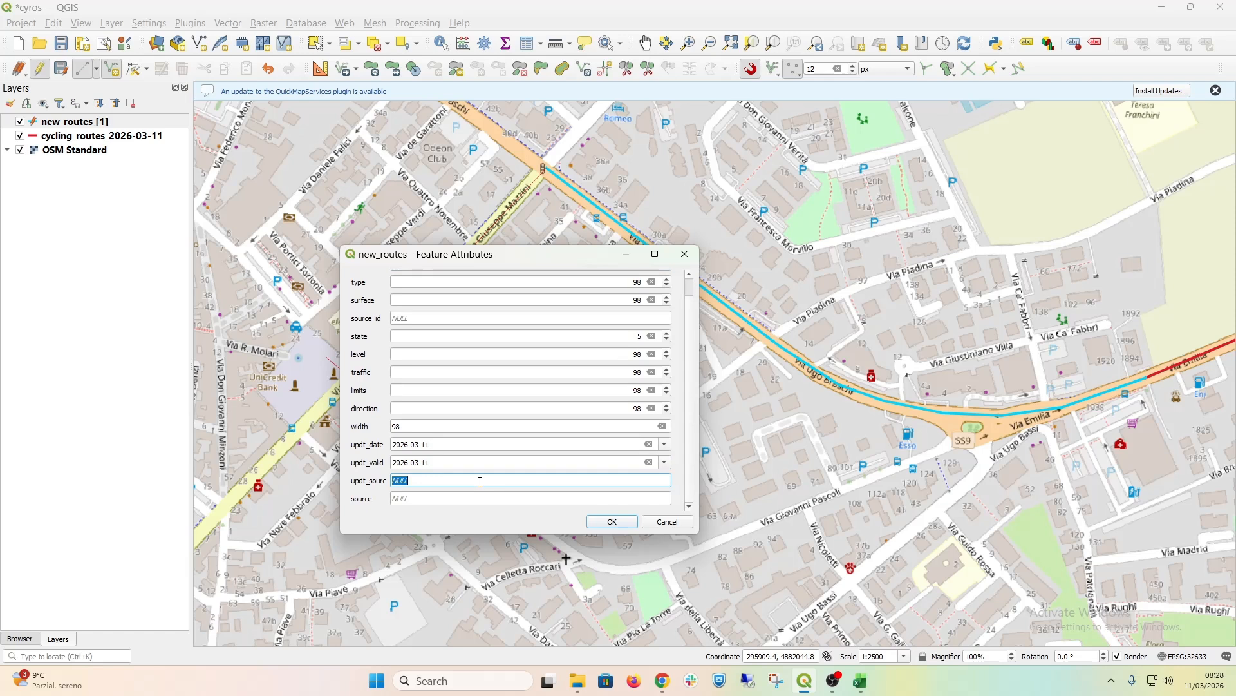
text(Fabio B - Sis-Ter)
click(452, 501)
text(Hand-drawn update)
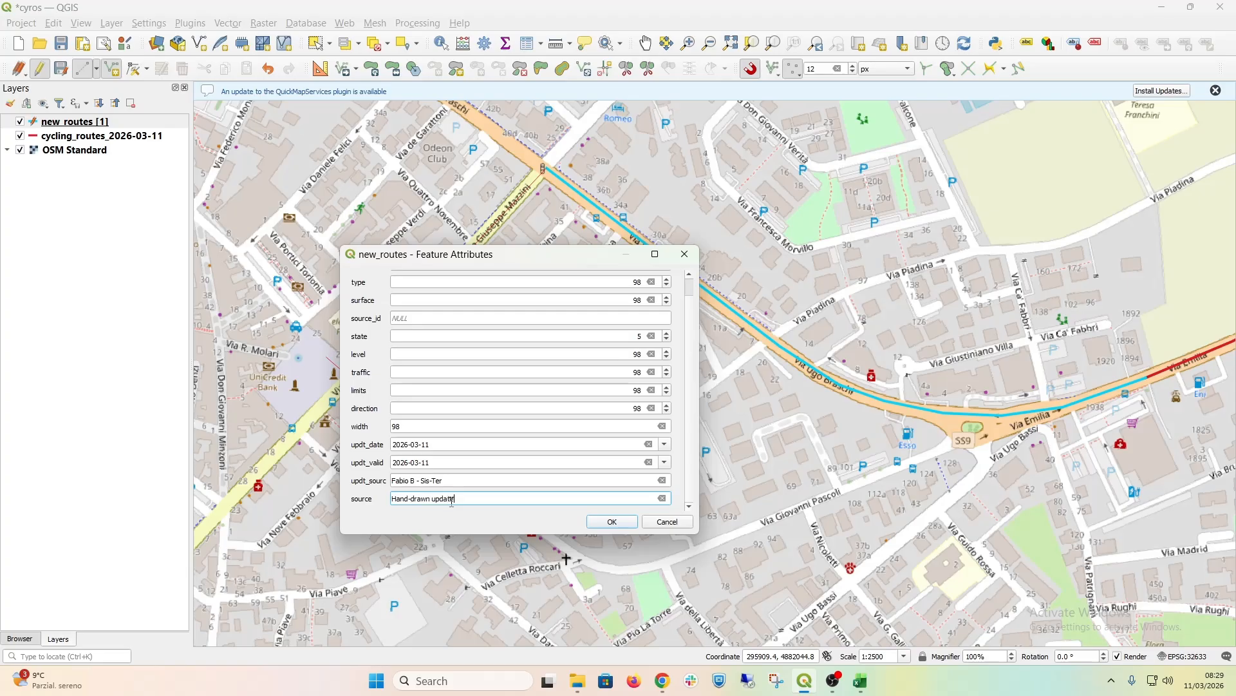
key(Return)
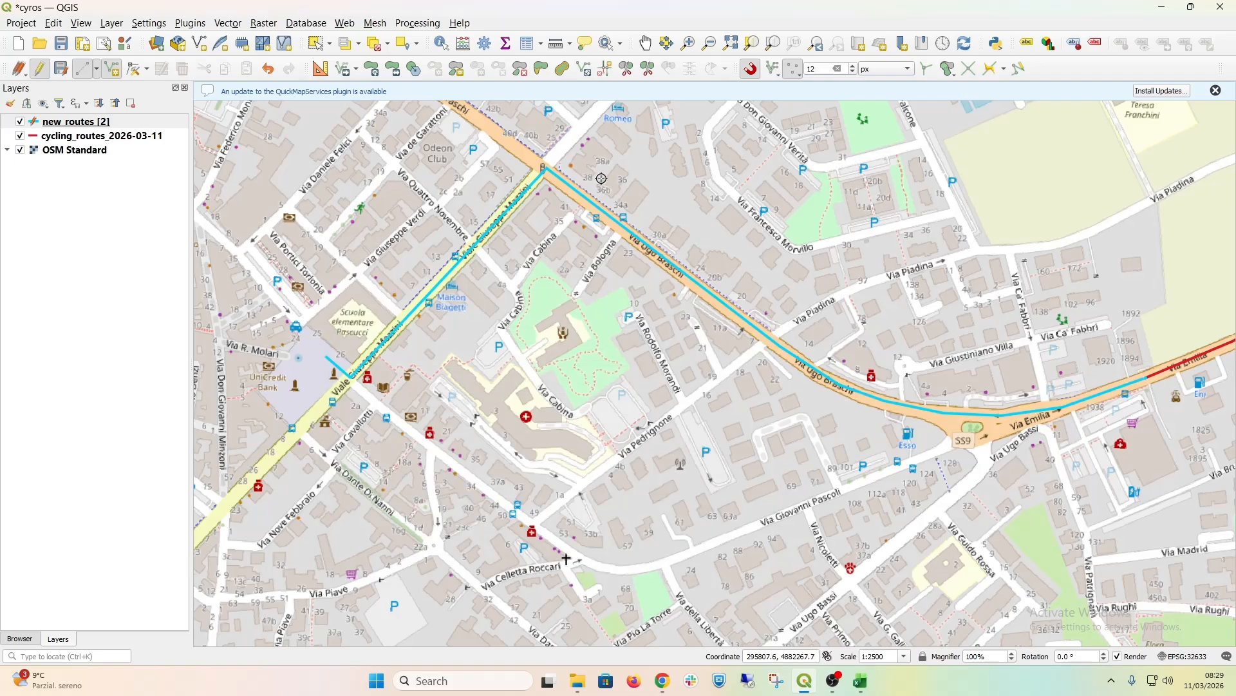
Step: Save the new_routes layer edits, end its editing session and save the project
click(62, 123)
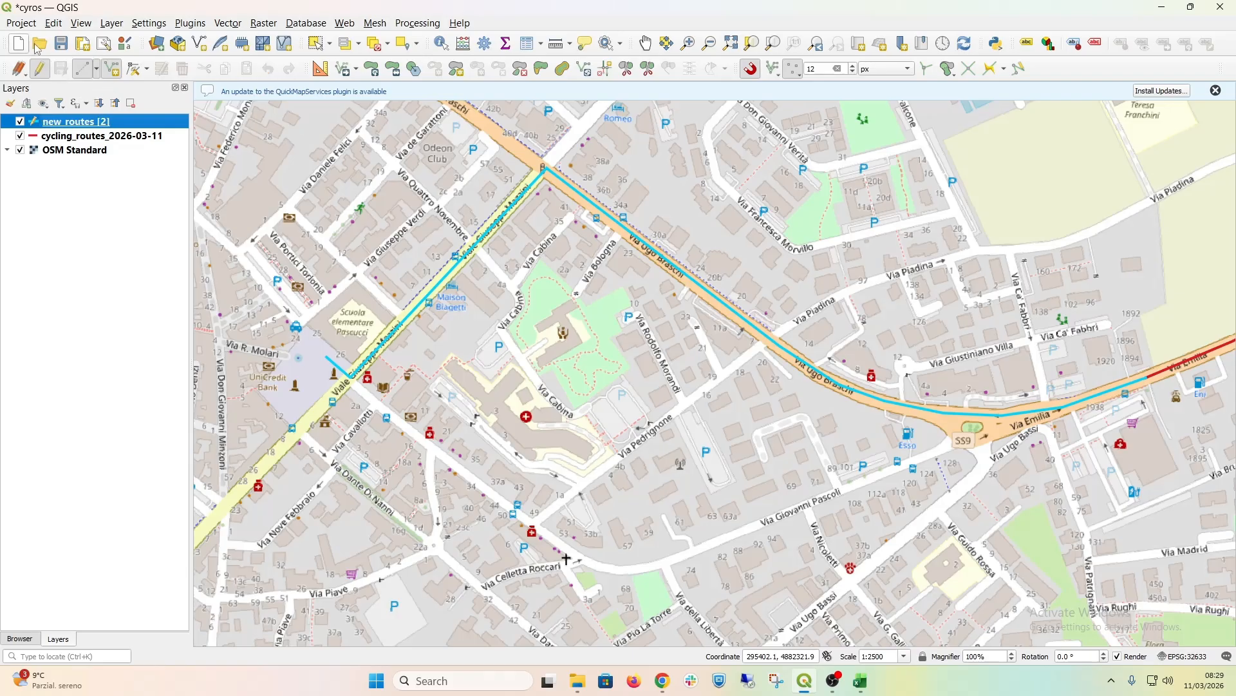
right_click(72, 122)
click(134, 185)
click(40, 72)
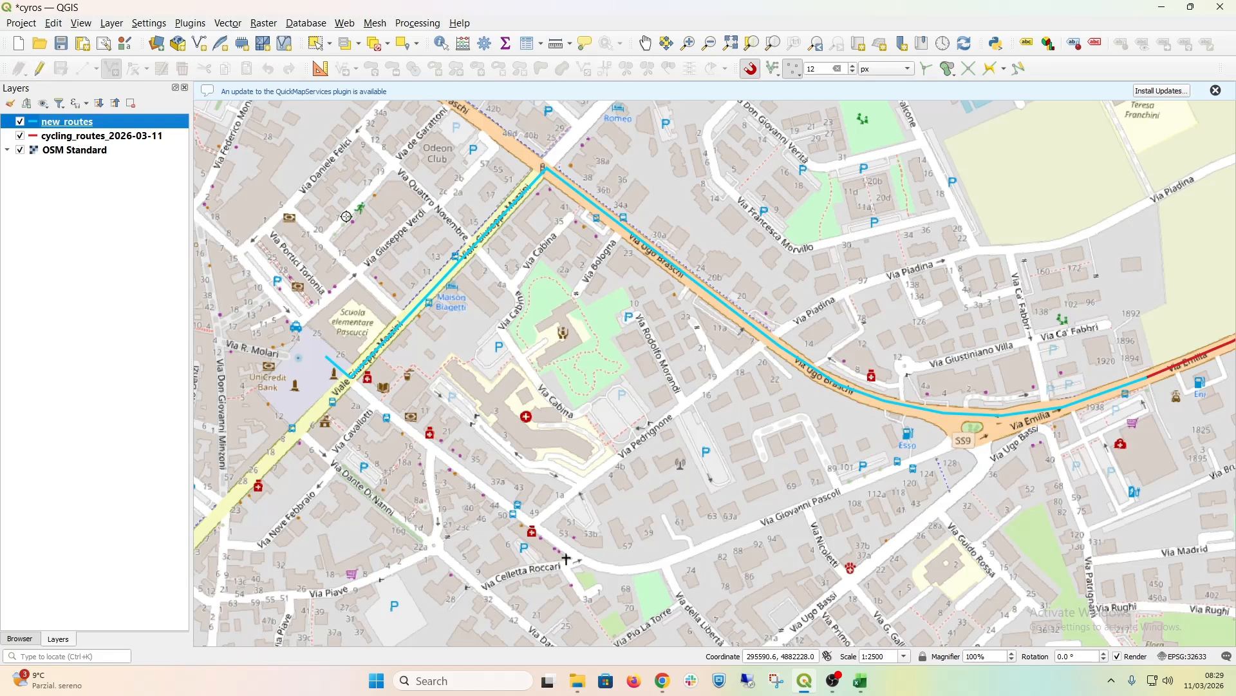
click(61, 43)
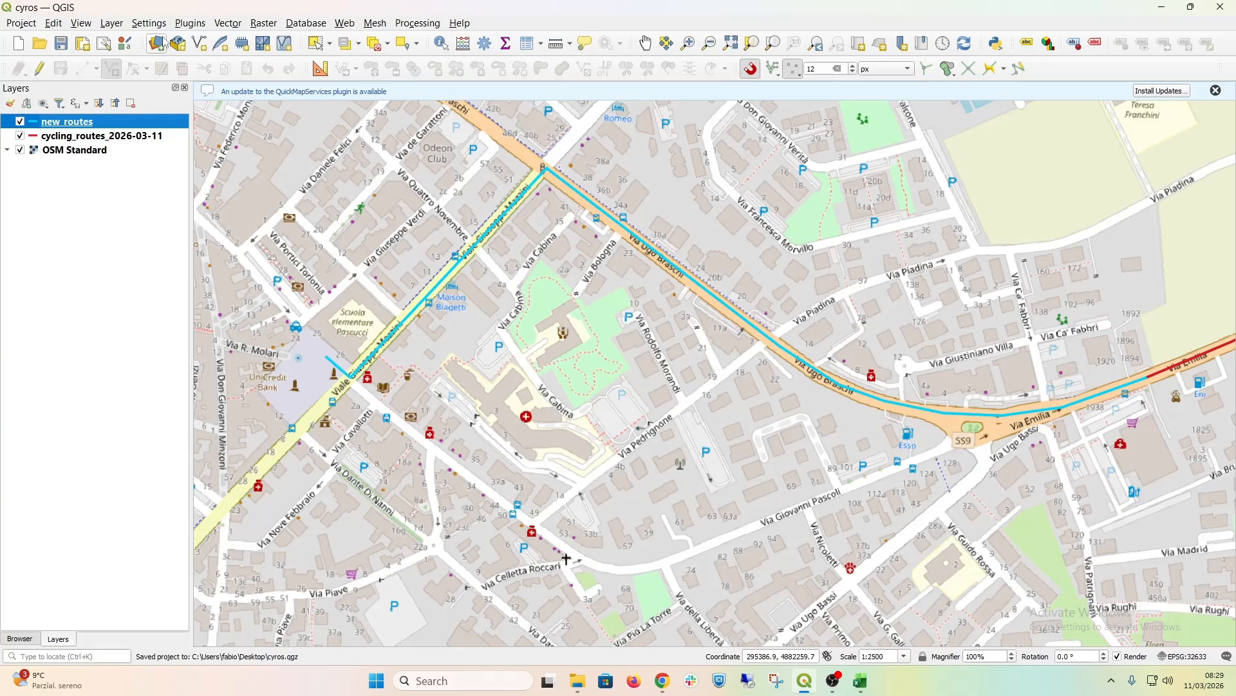
Step: Remove the new_routes layer from the project
right_click(71, 126)
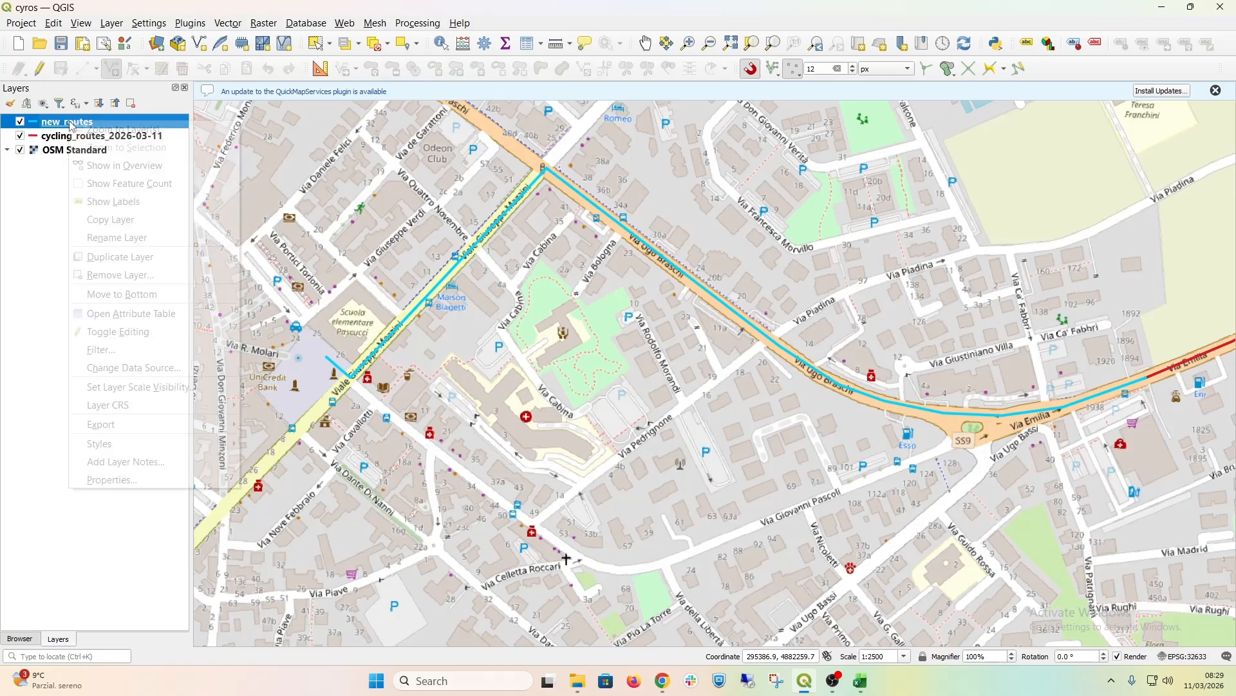
click(141, 275)
click(608, 353)
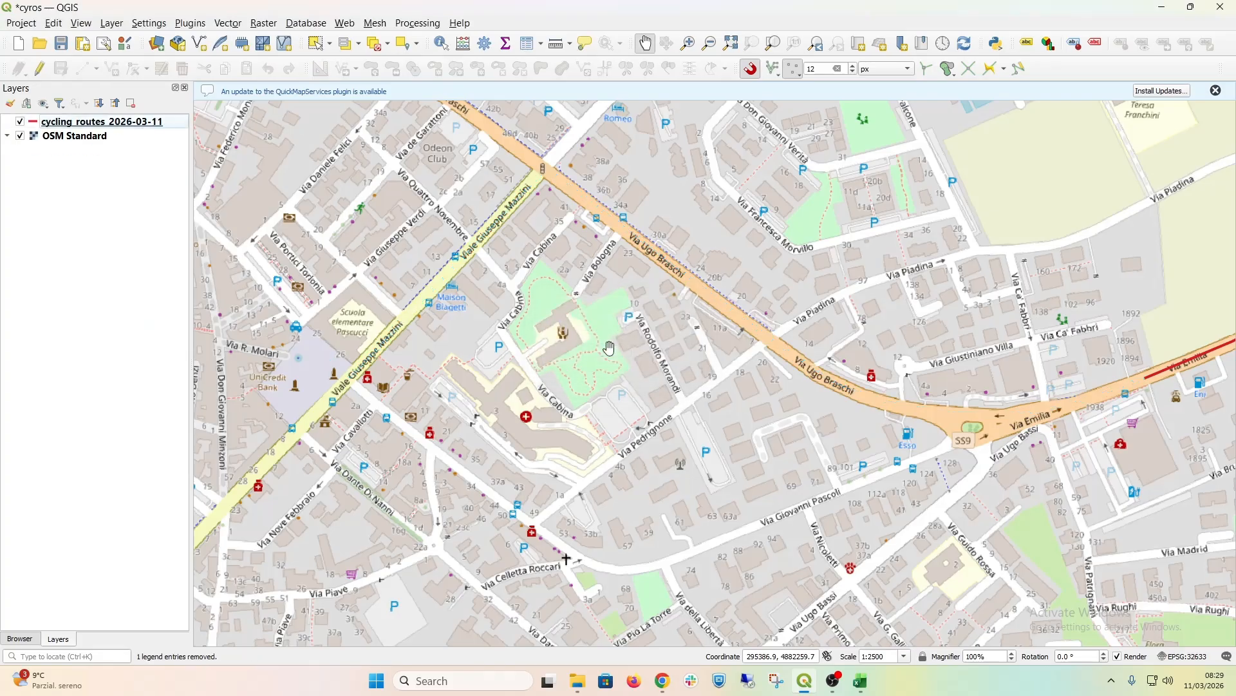
Step: Switch to File Explorer and compress all six new_routes files in the "new" folder into a ZIP file named new_routes
mouse_move(576, 691)
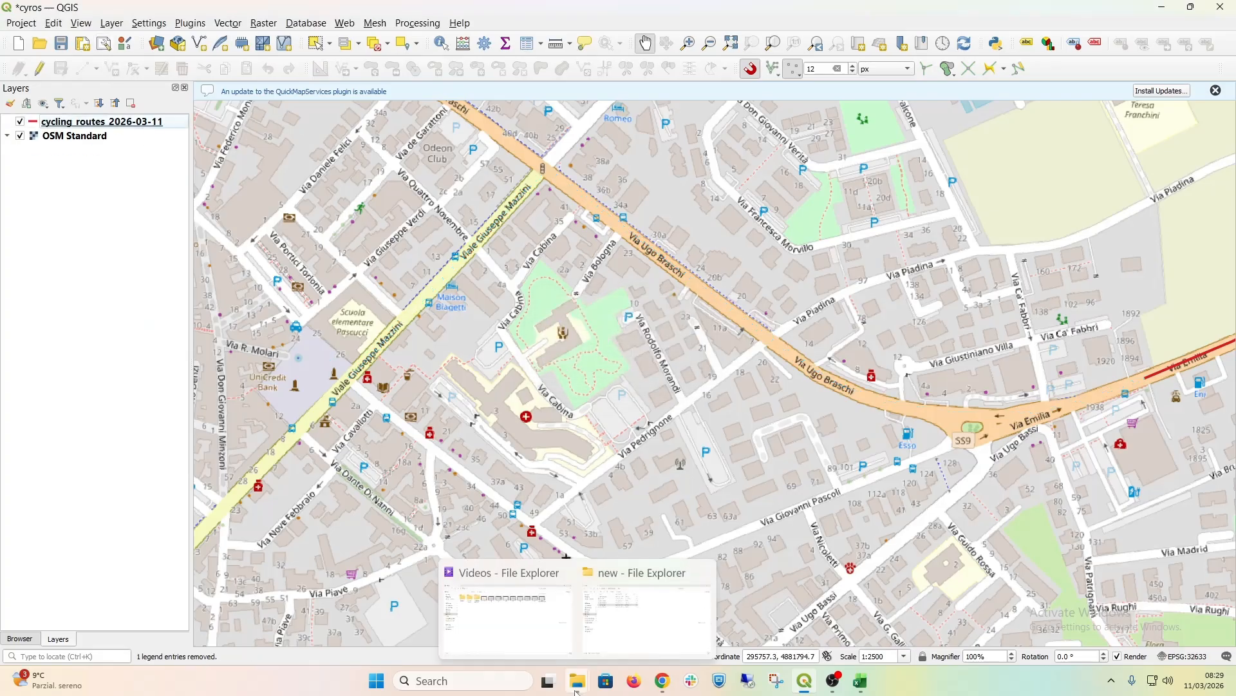
click(637, 632)
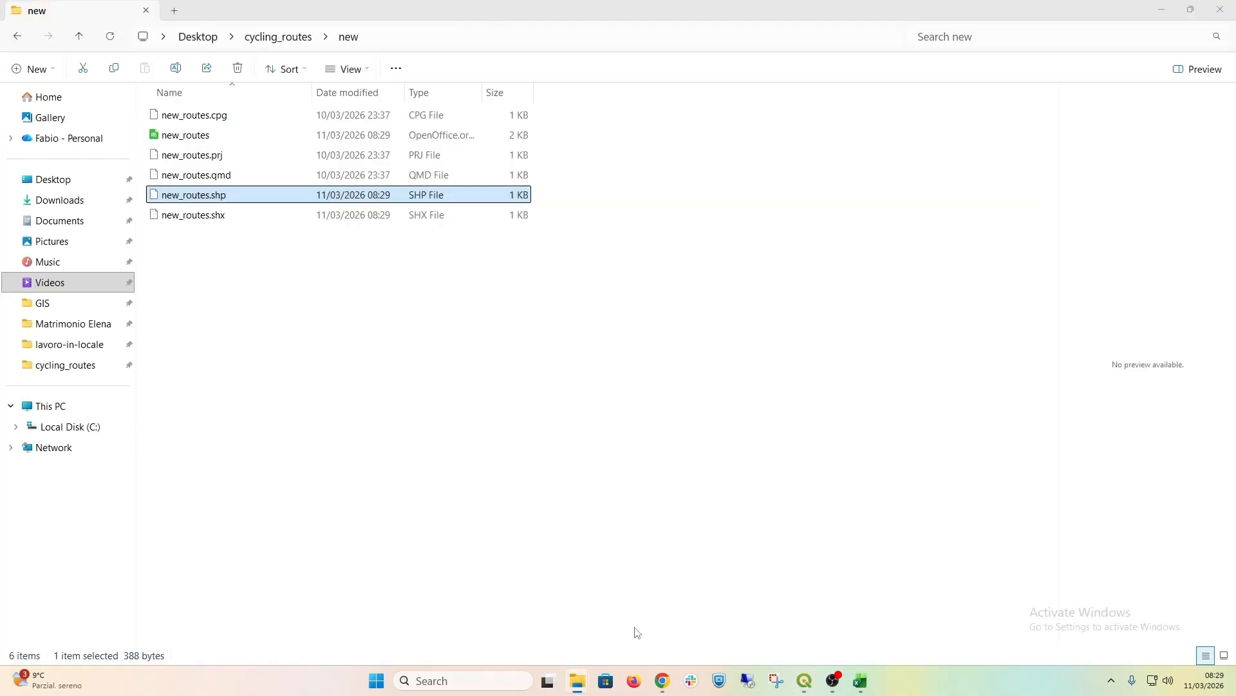
drag(271, 275, 171, 119)
right_click(172, 121)
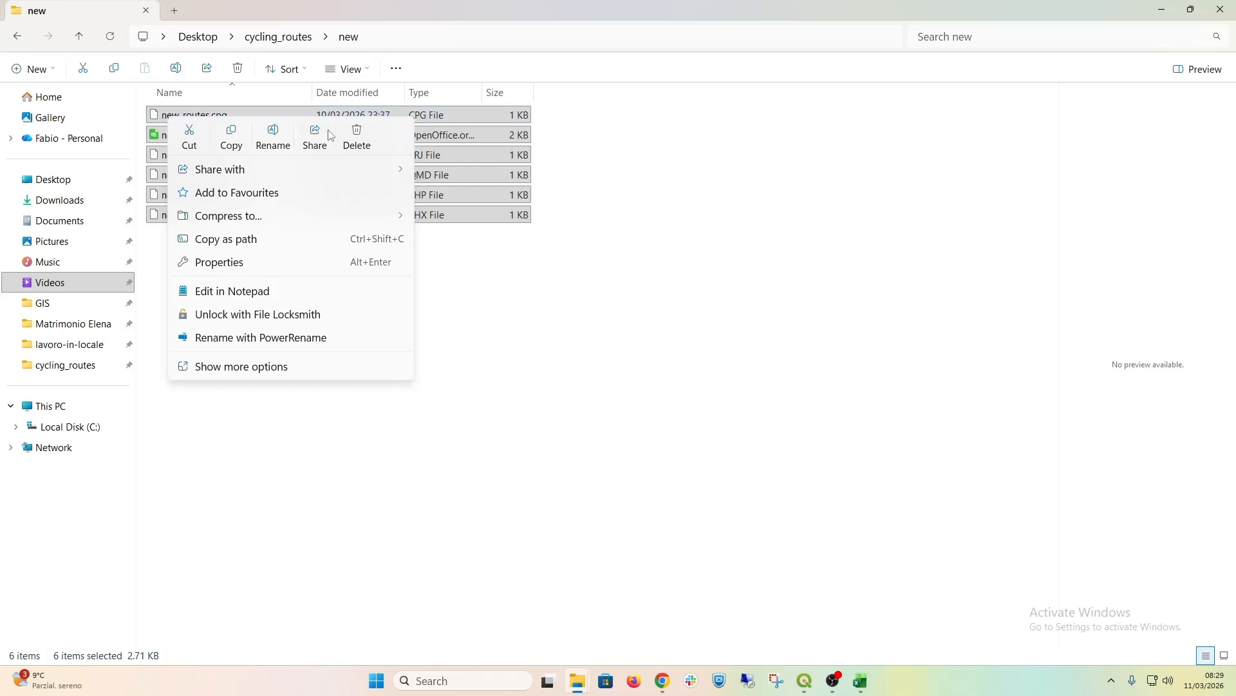
mouse_move(293, 179)
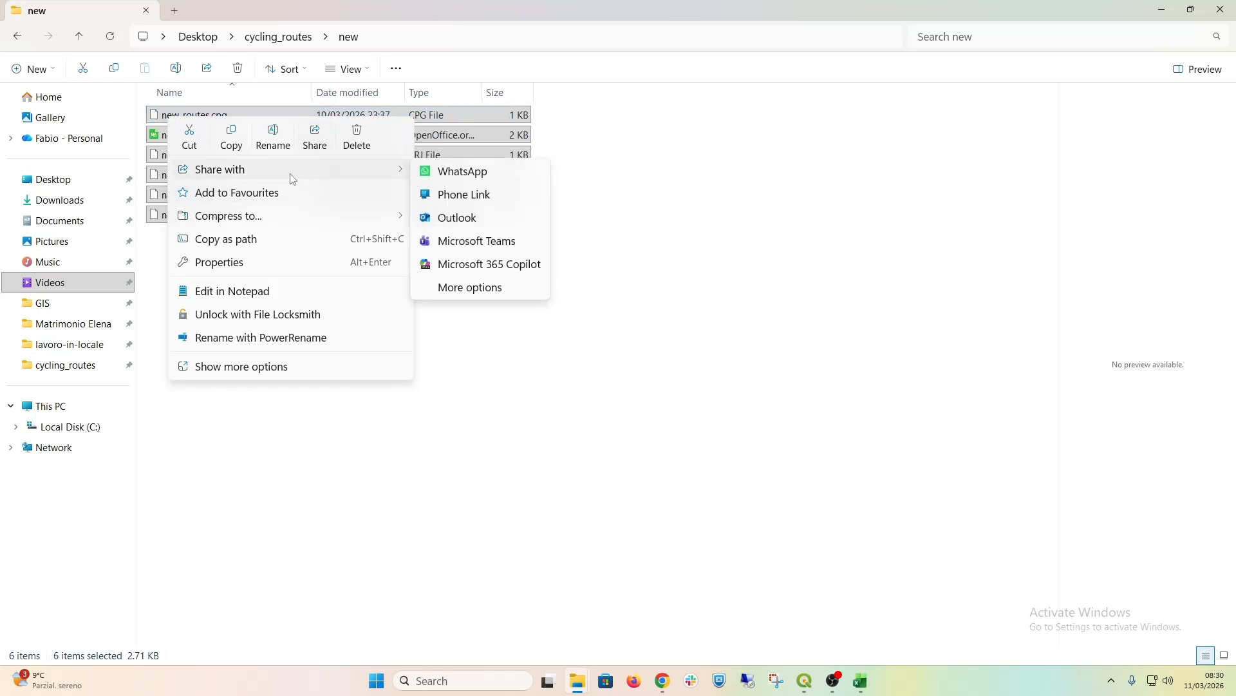
mouse_move(274, 219)
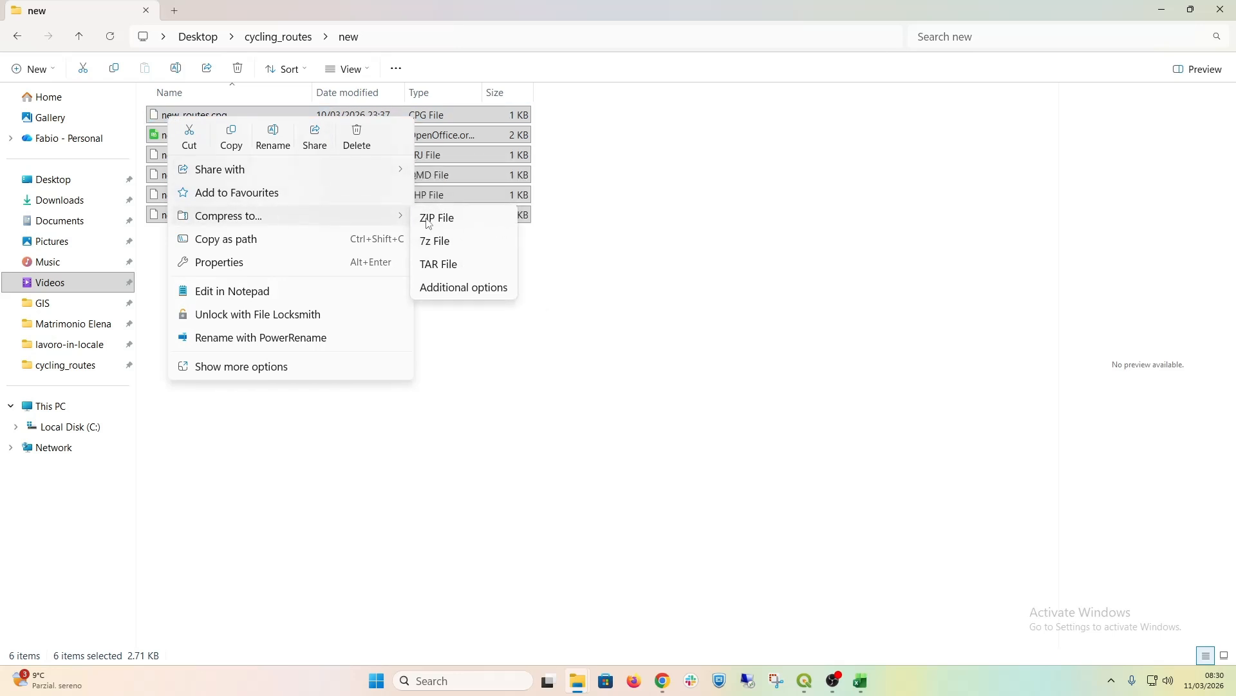
click(473, 224)
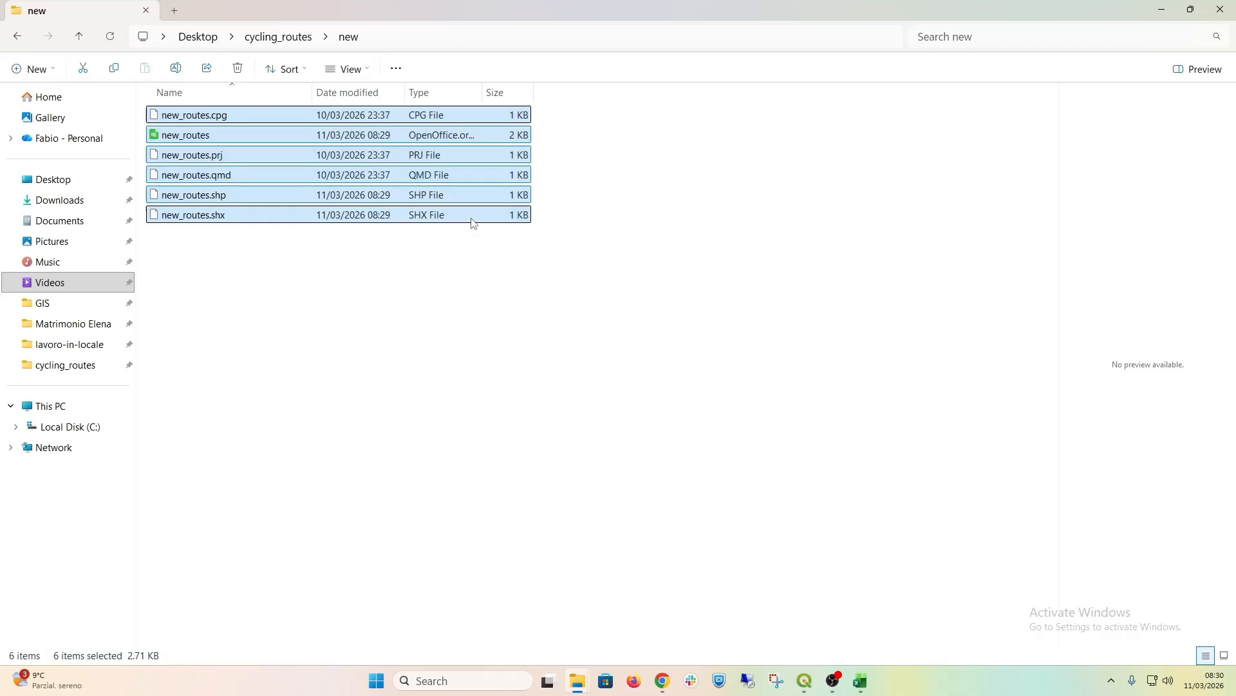
click(224, 301)
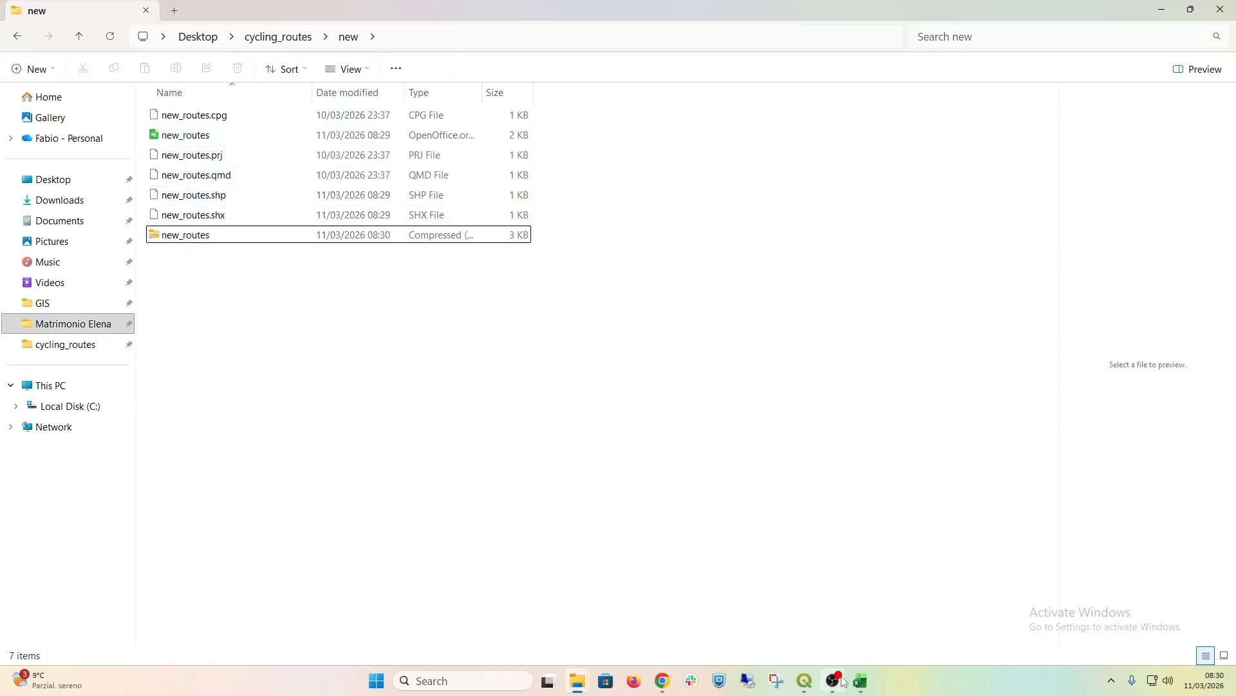
Step: Switch to CYROS in Chrome and start a shapefile import with Cycling routes as the target layer
mouse_move(836, 670)
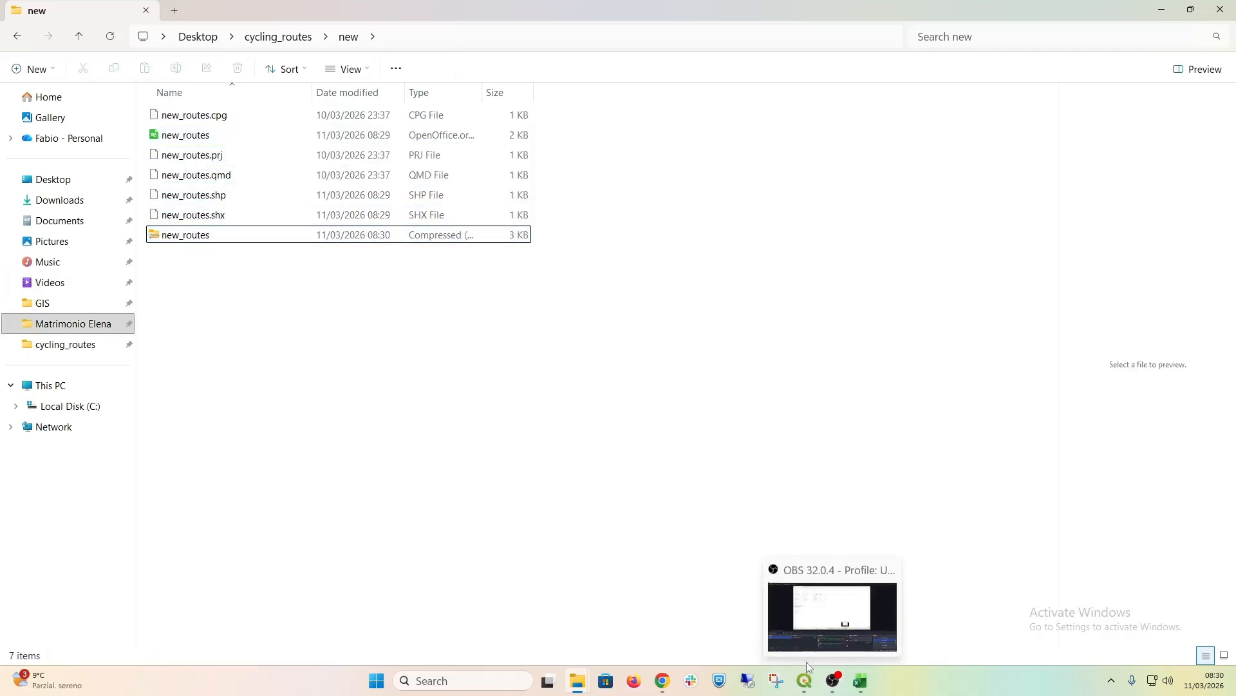
click(663, 682)
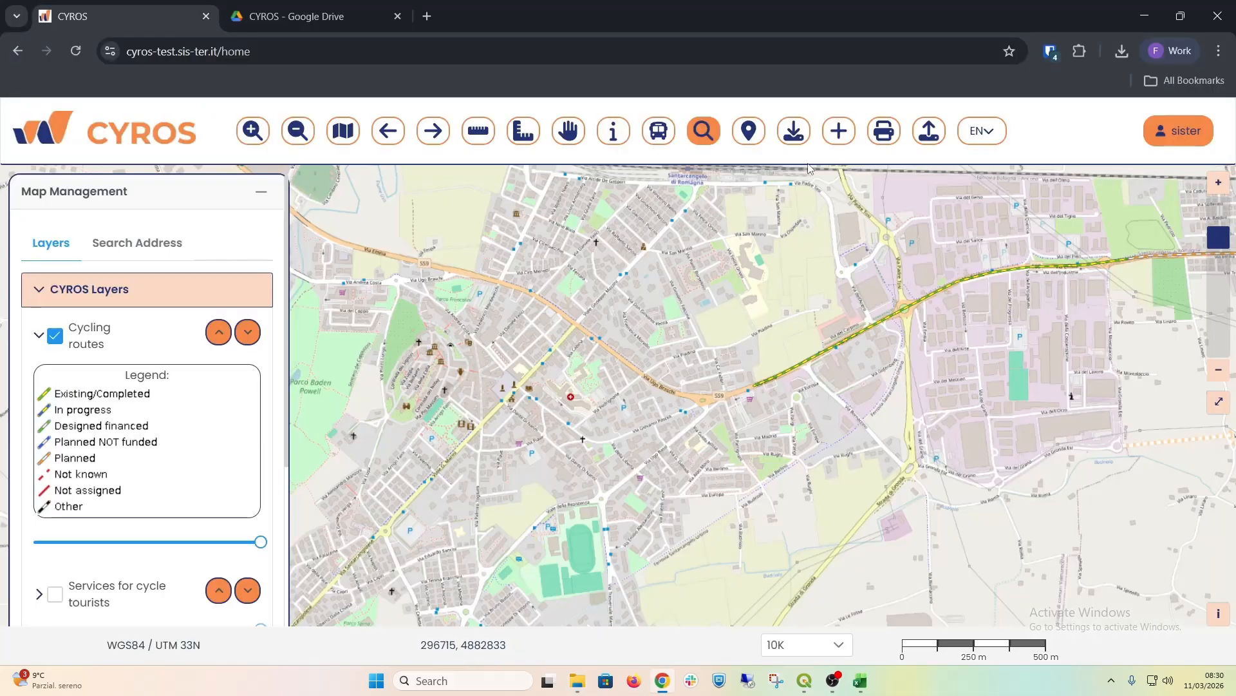
click(933, 141)
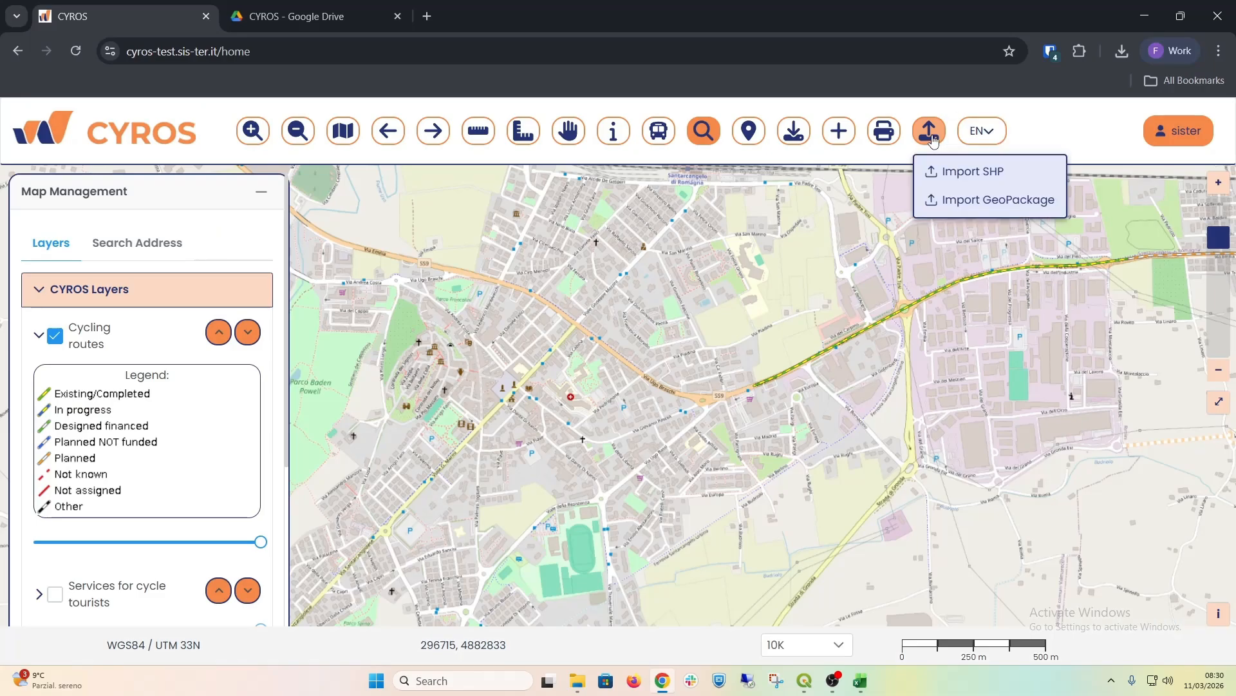
click(955, 173)
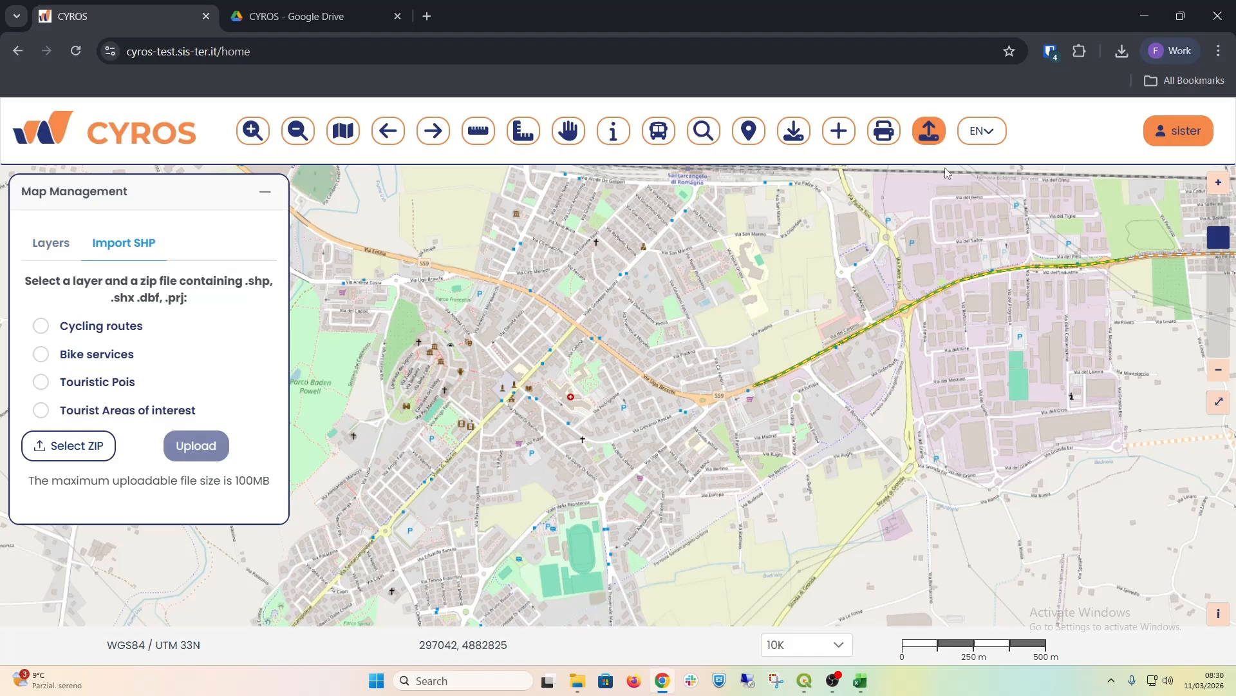
click(45, 328)
Step: Upload new_routes.zip from the "new" folder inside the Desktop's cycling_routes folder to the Cycling routes layer and dismiss the message
click(90, 445)
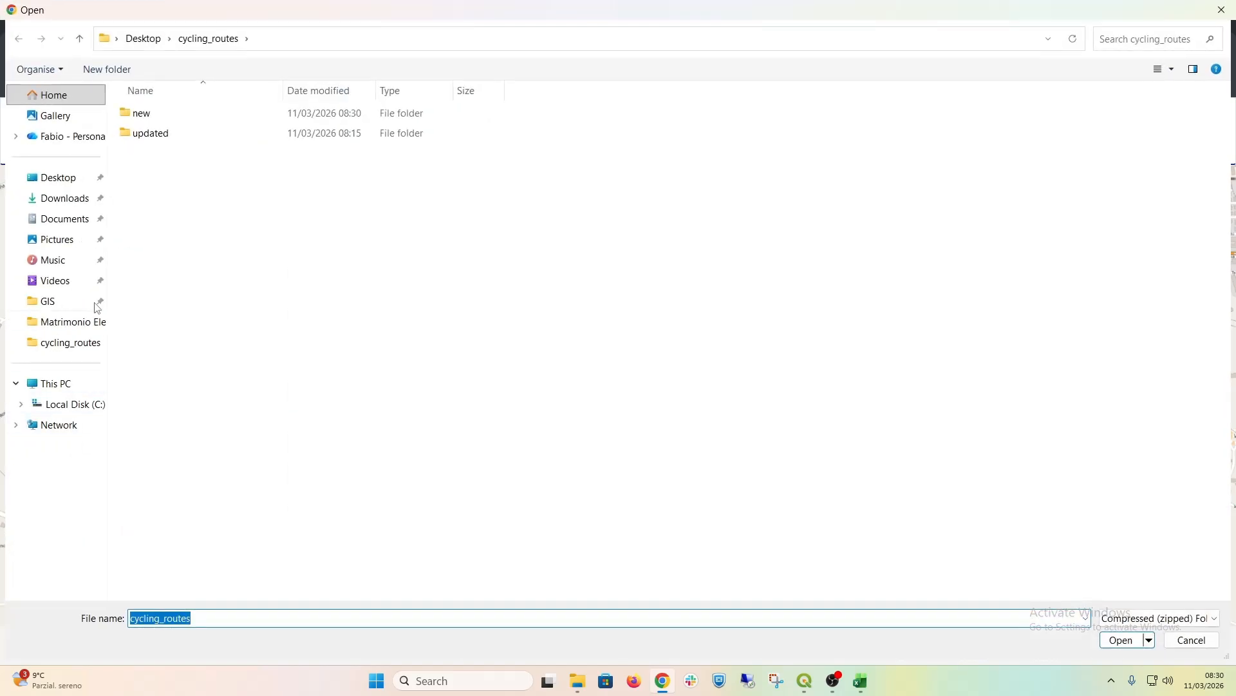
click(87, 184)
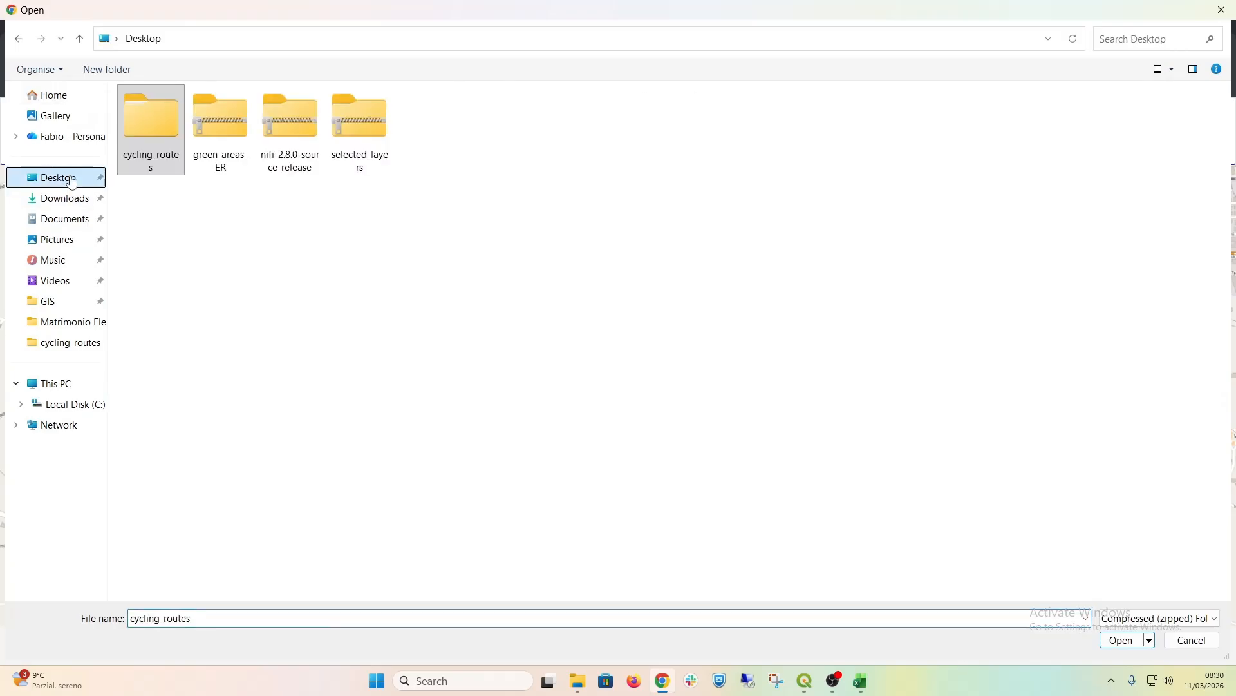
double_click(161, 138)
double_click(153, 121)
click(152, 116)
click(1123, 640)
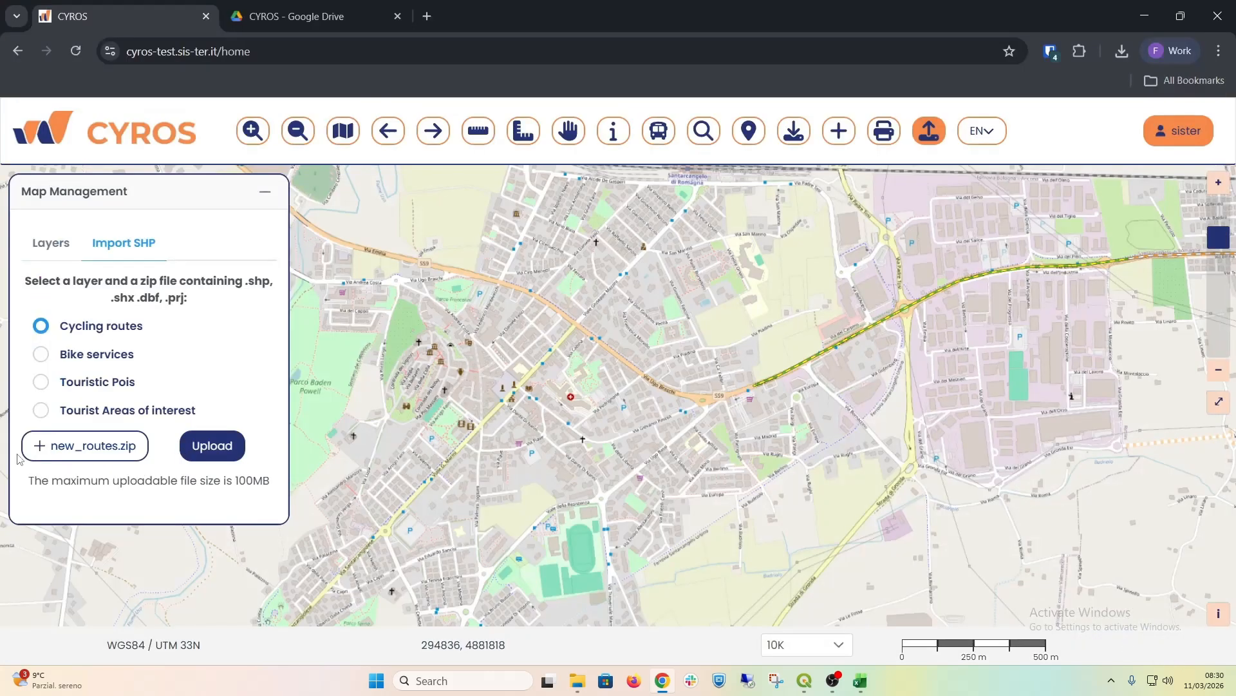
click(196, 454)
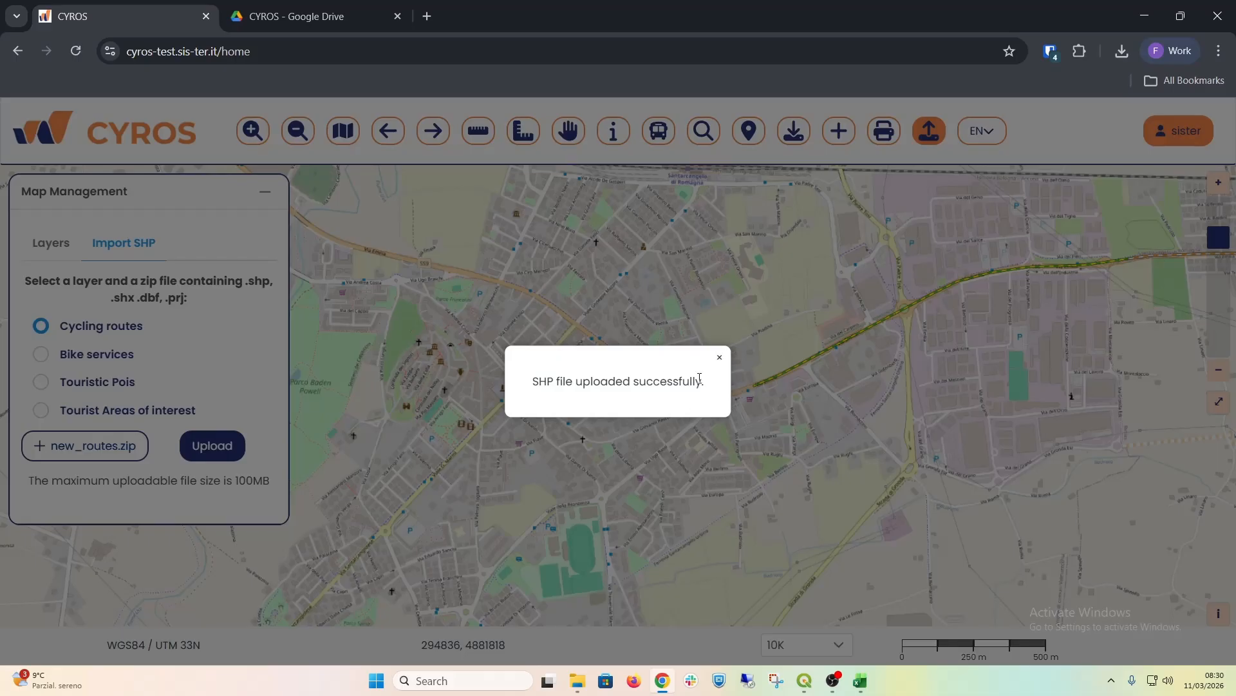
click(719, 361)
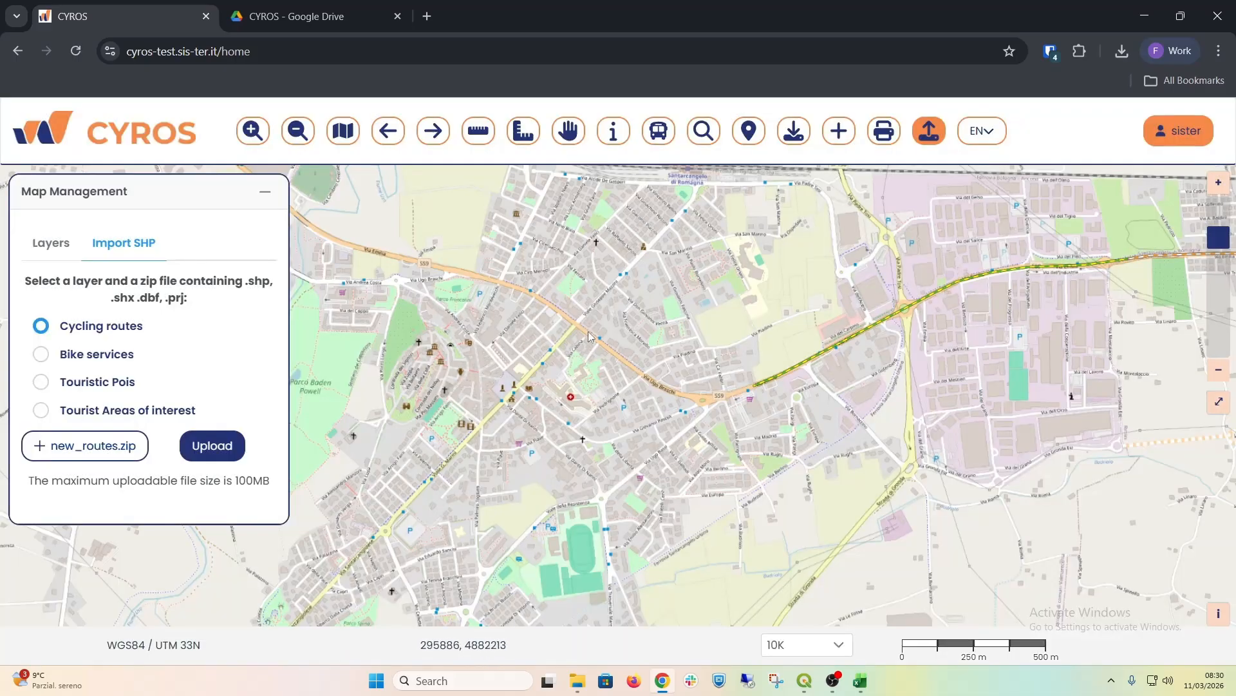
Step: Reload the CYROS page and zoom the map to the address Santarcangelo di Romagna
click(77, 52)
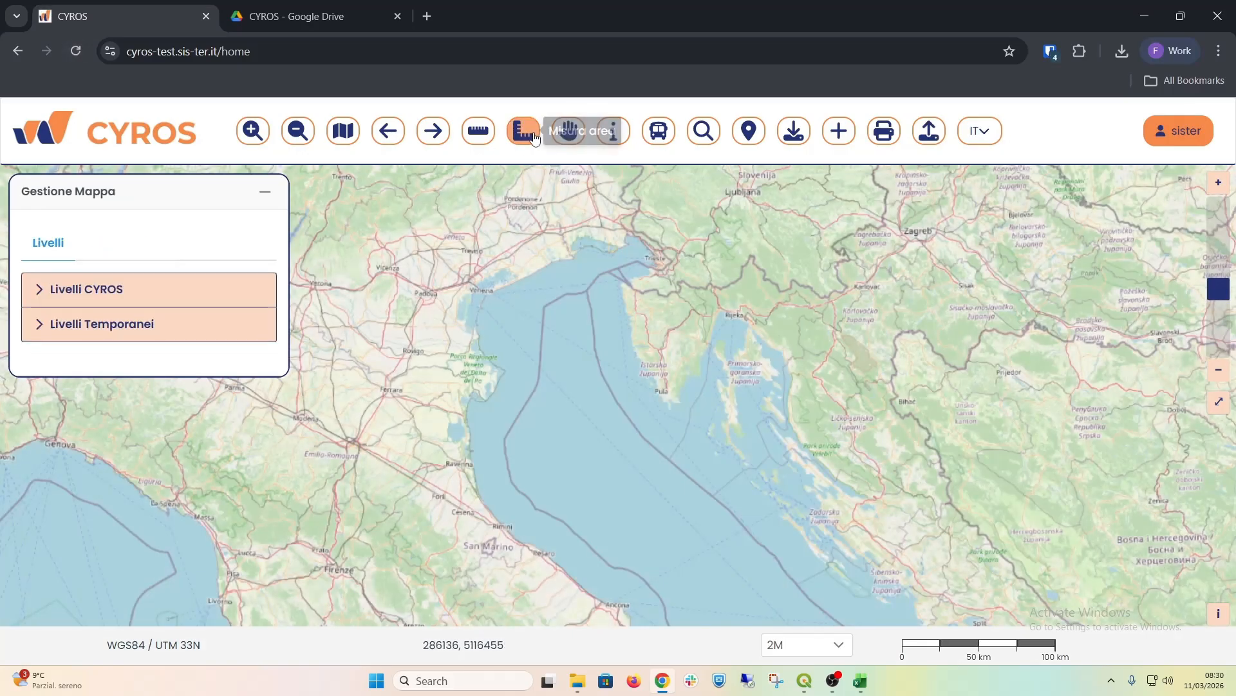
click(720, 135)
click(198, 287)
text(Santarcangelo di Romagna)
click(132, 341)
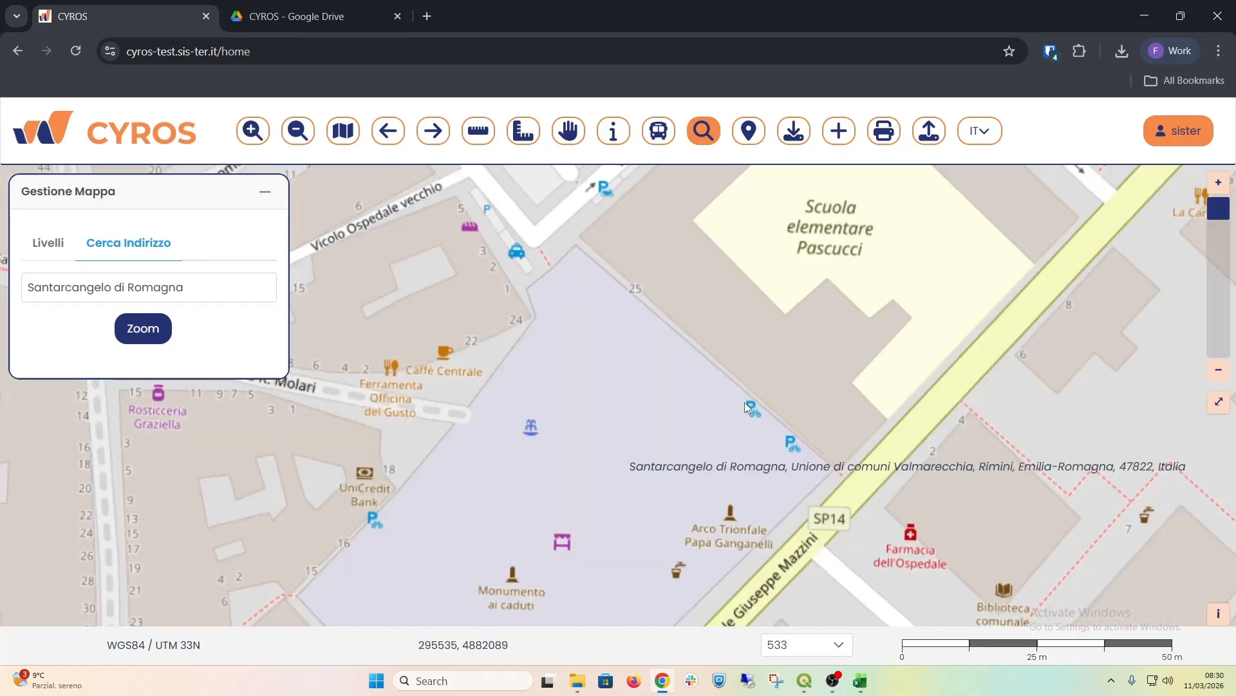
Step: Set the map scale to 1:10000 and pan the map to bring the area southeast of the town into view
click(839, 644)
click(809, 592)
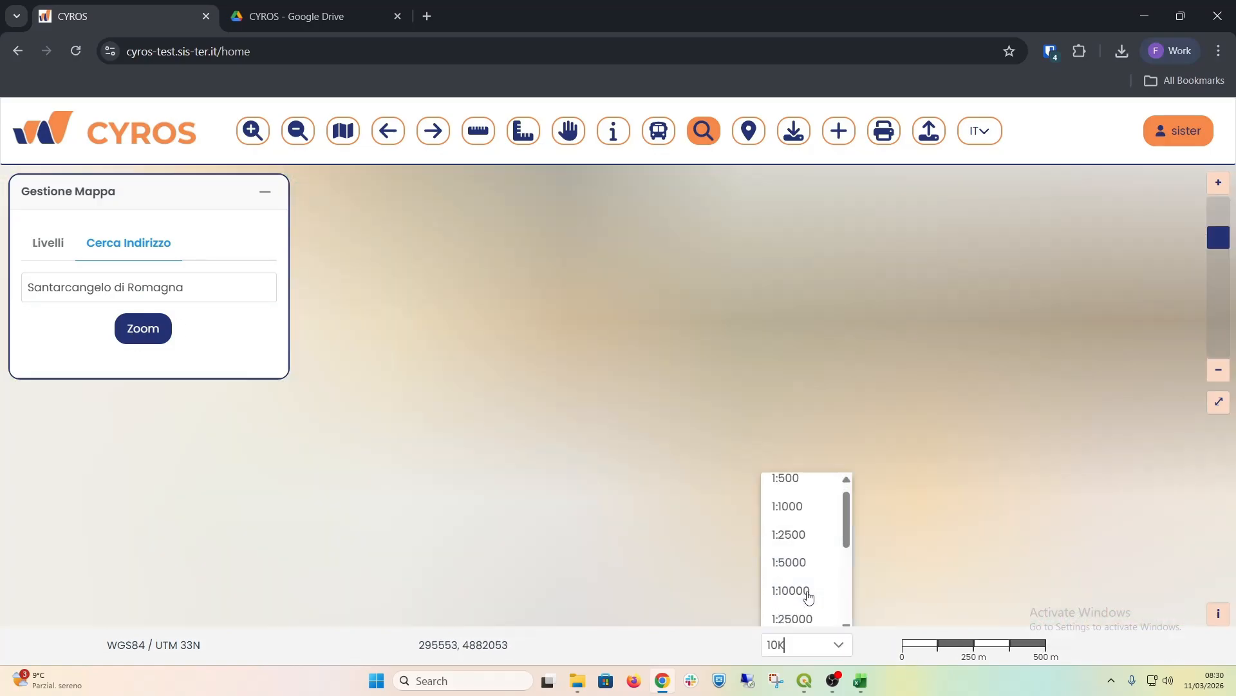
click(568, 131)
drag(808, 418, 694, 312)
Step: Turn on the Piste ciclabili layer under Livelli CYROS and expand its legend
click(42, 294)
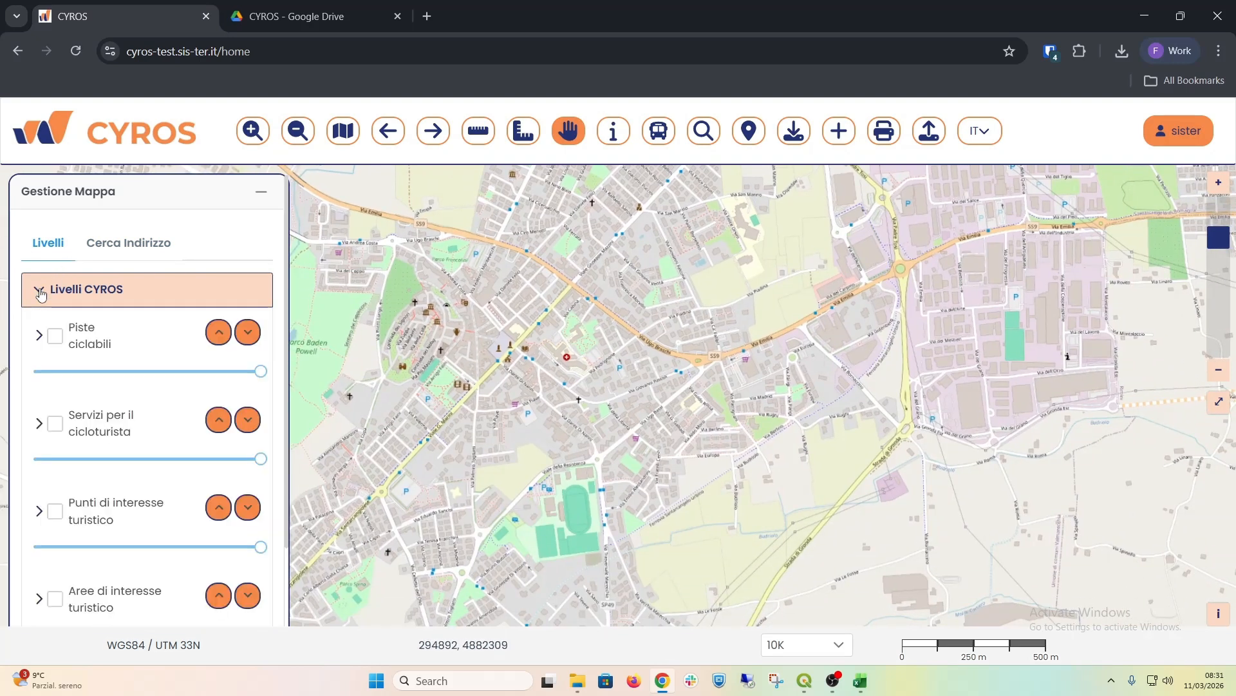
click(54, 335)
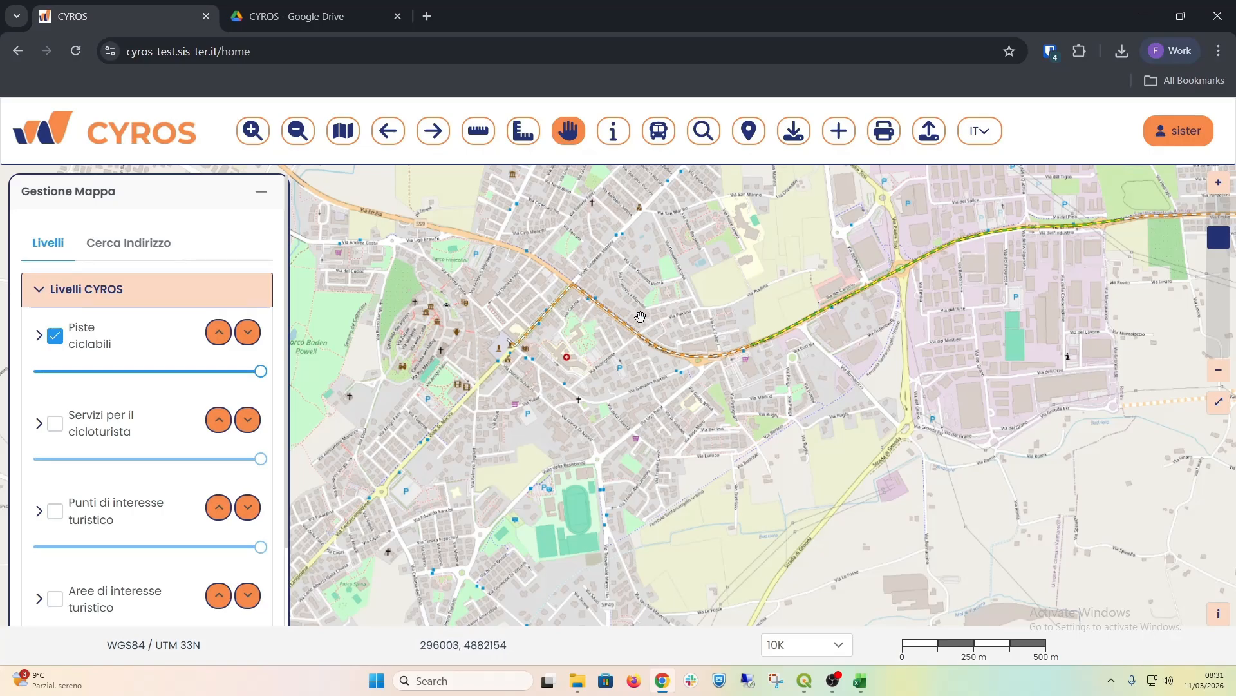
click(38, 334)
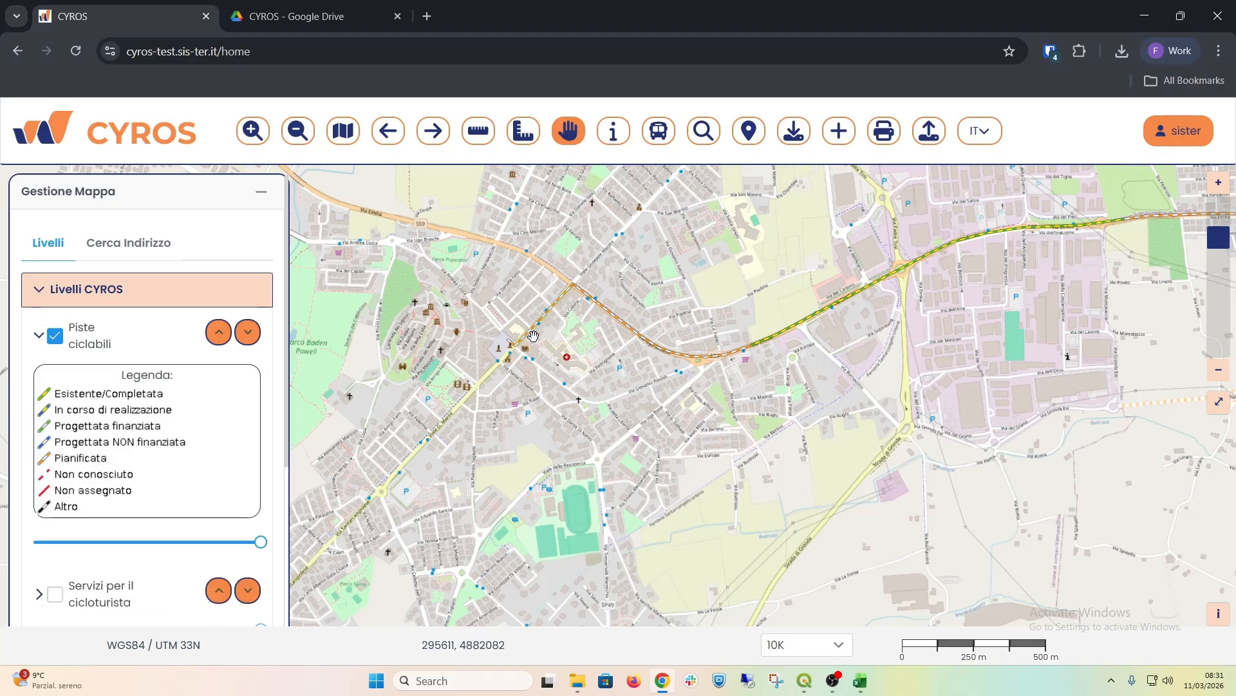
Step: Switch the interface language to EN and expand the Cycling routes legend
click(979, 131)
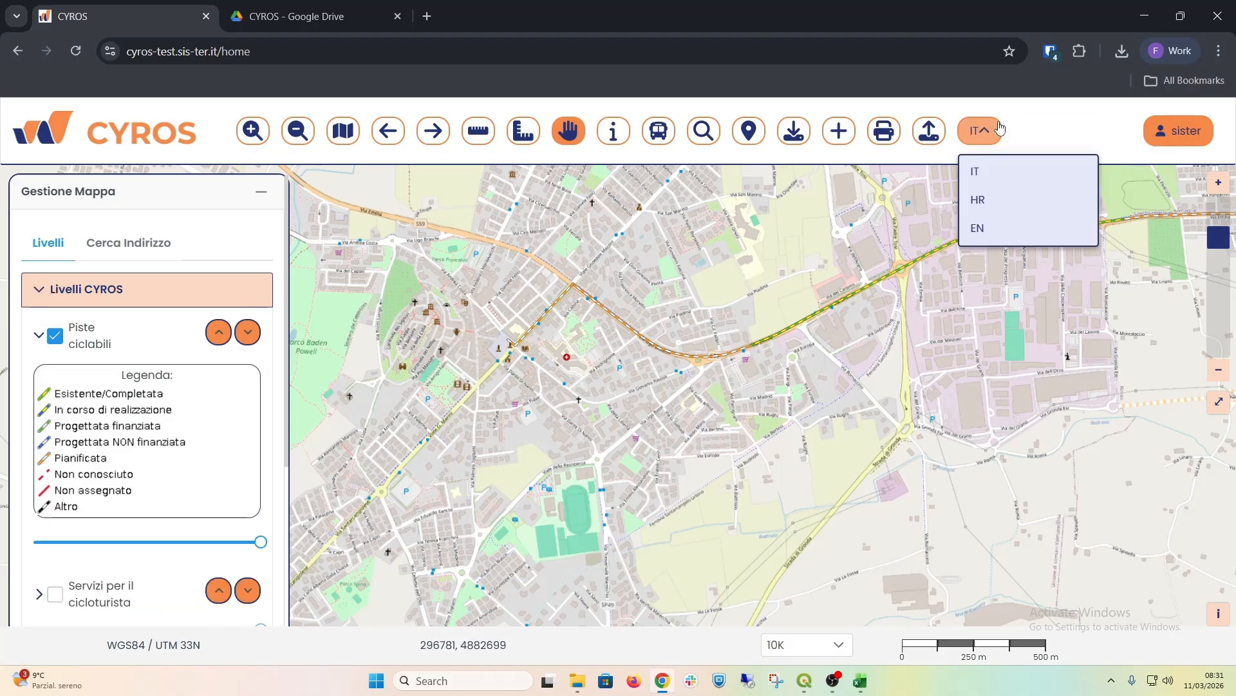
click(997, 230)
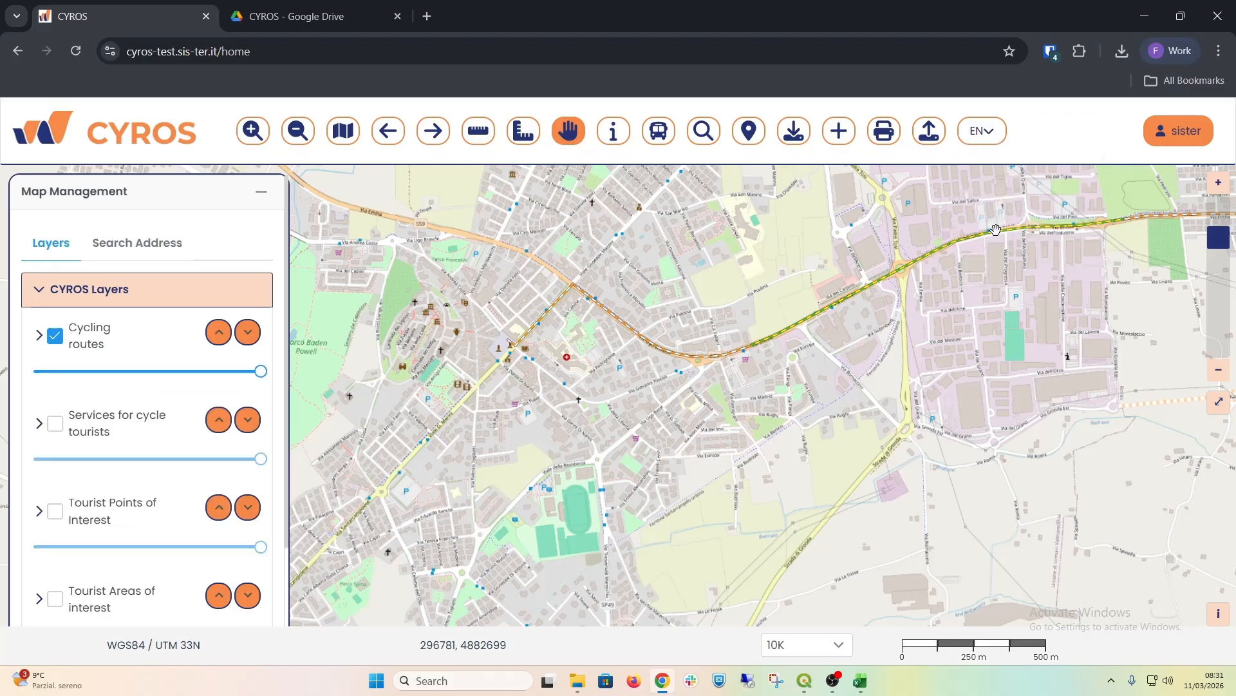
click(39, 334)
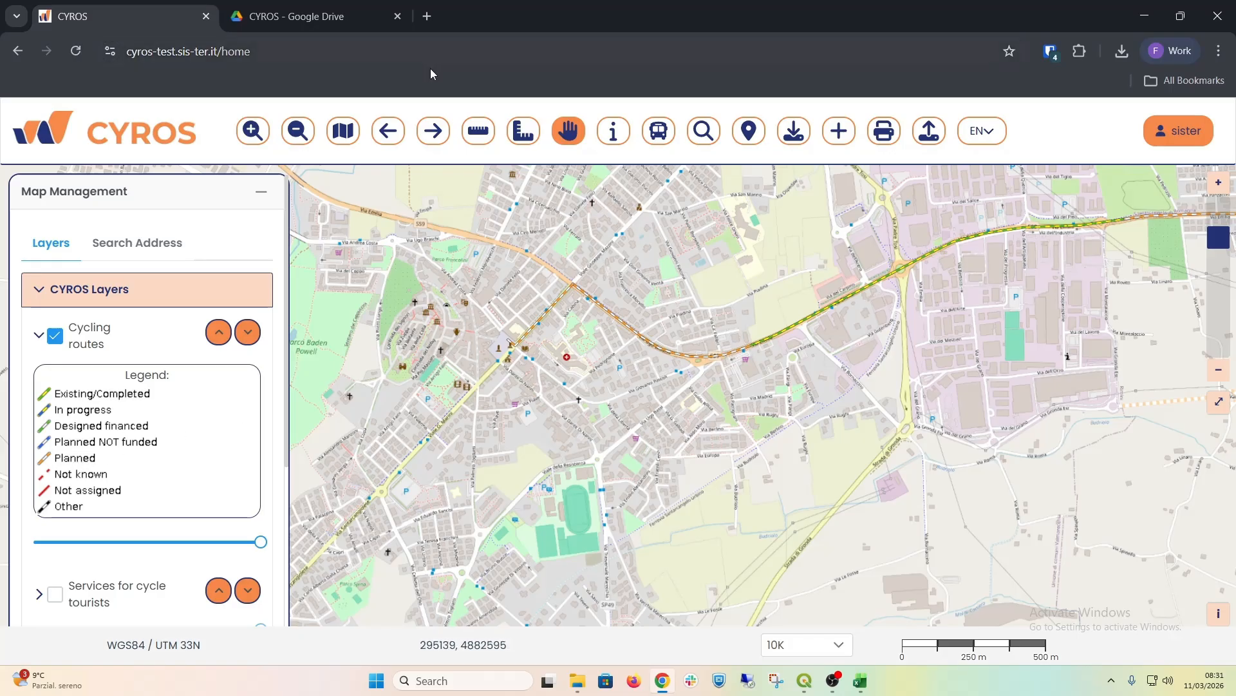
Step: Identify the imported route along the curved main road by point, querying only the Cycling routes layer
click(613, 131)
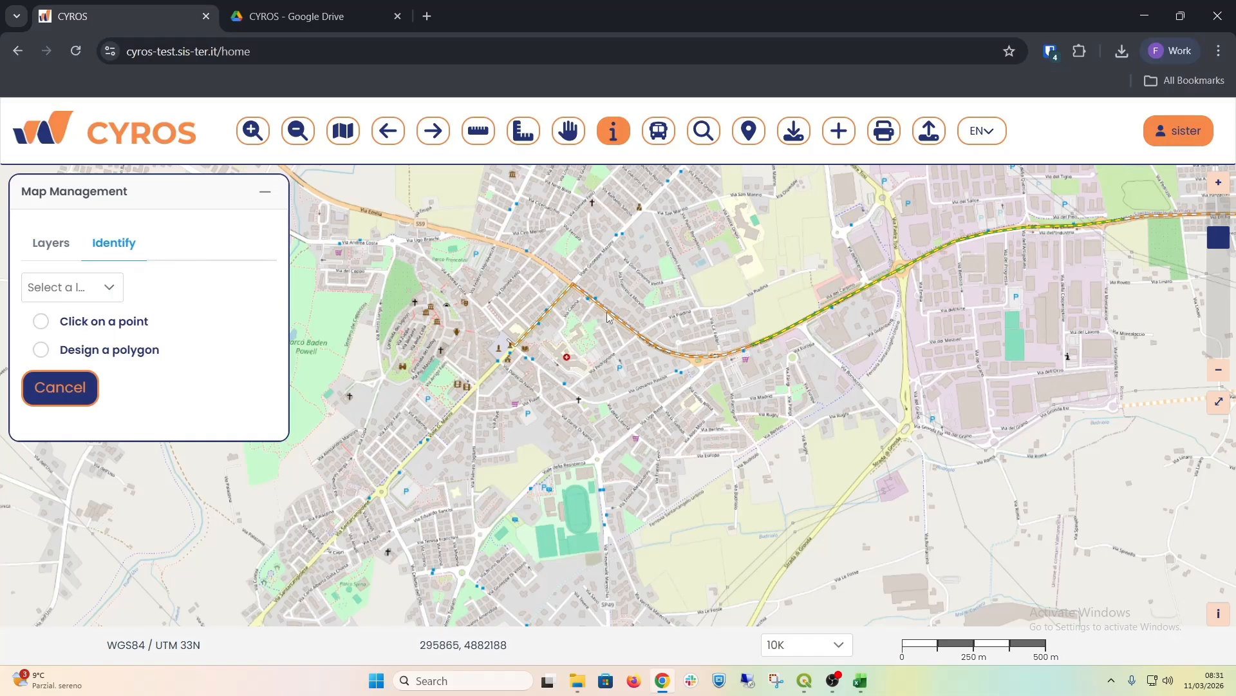
click(88, 287)
click(88, 355)
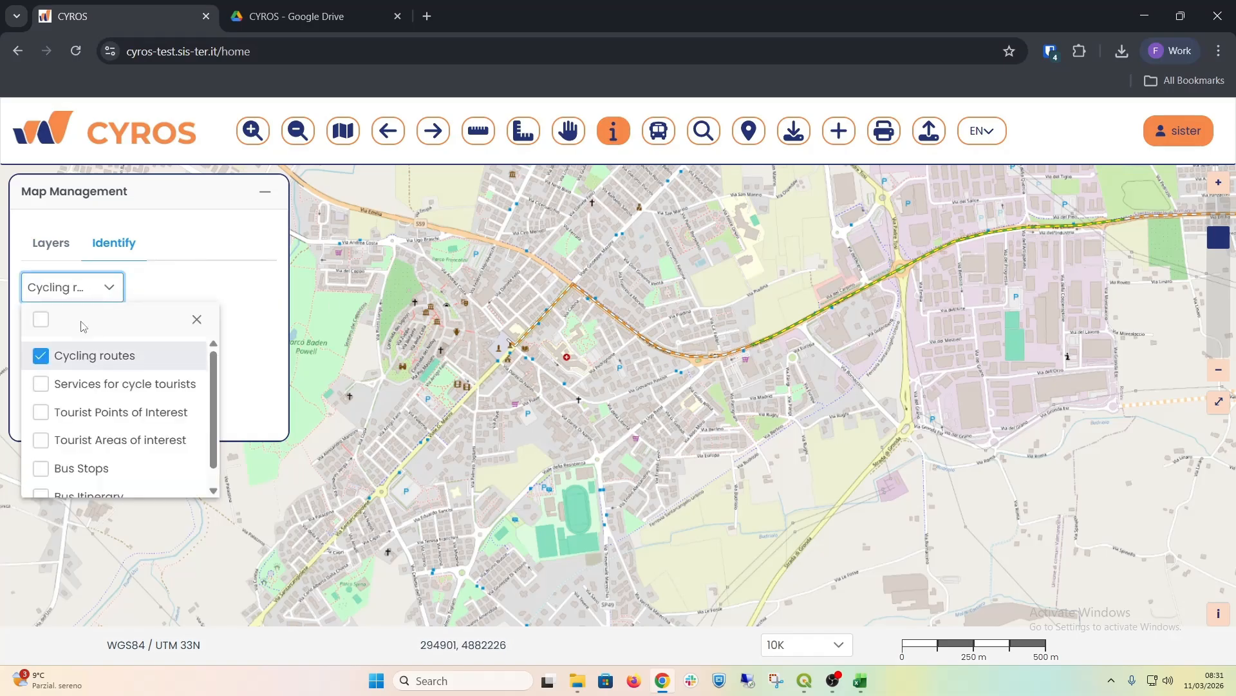
click(110, 285)
click(40, 322)
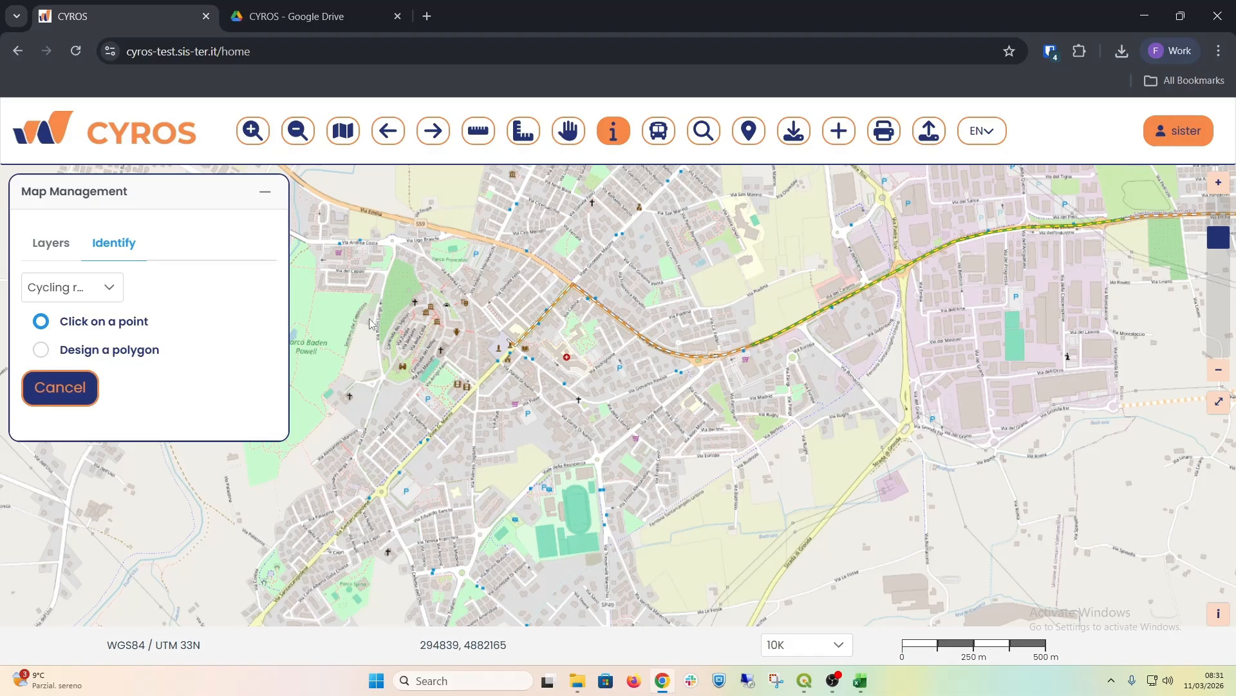
click(600, 309)
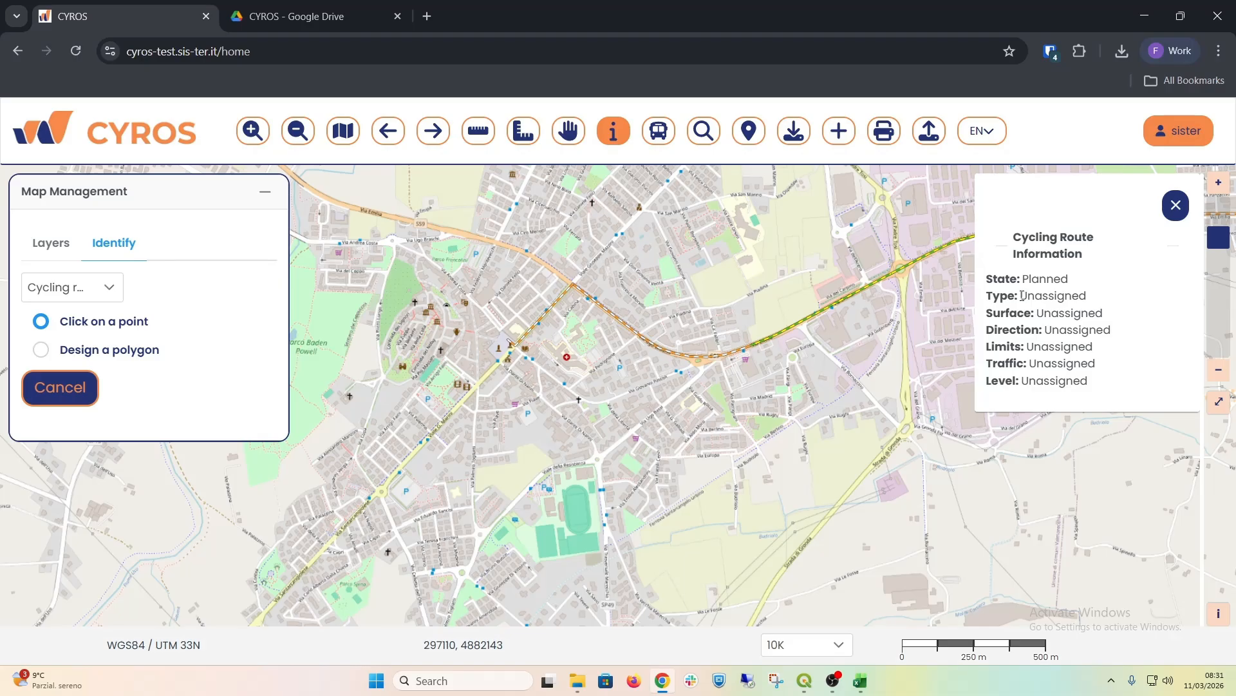
Step: Examine the route's state and its type, surface, direction, limits, traffic and level attributes, and close the information panel
drag(1023, 296, 1088, 334)
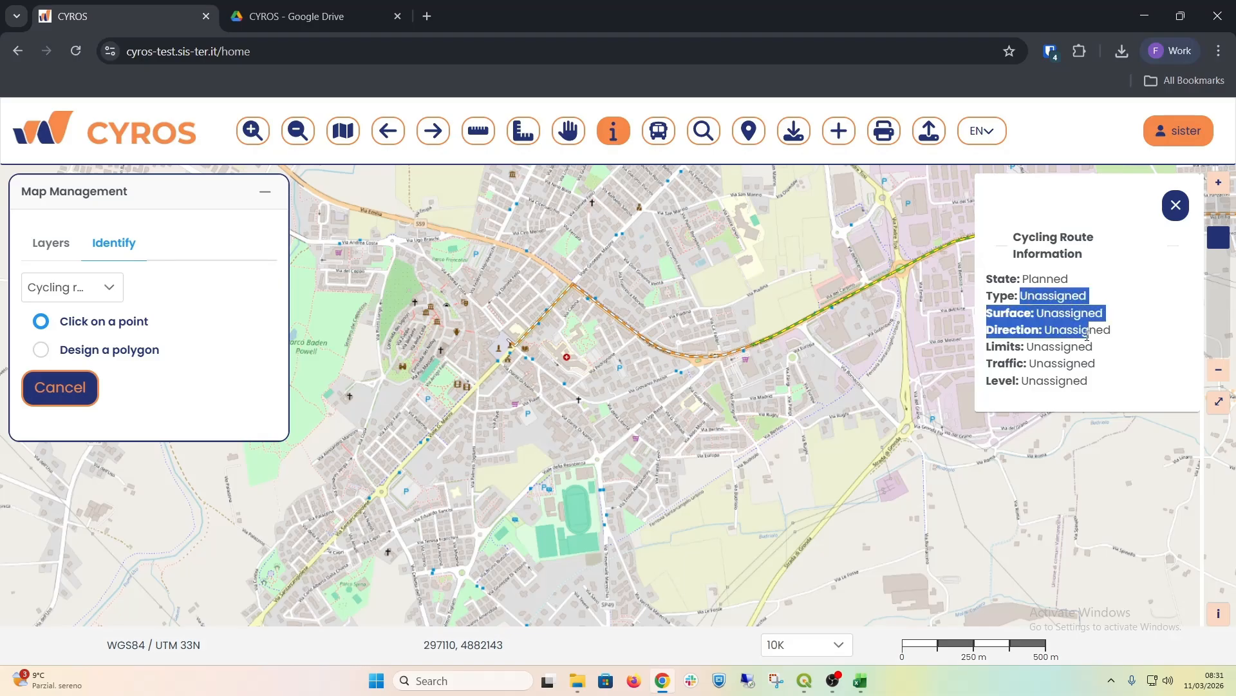
click(1018, 295)
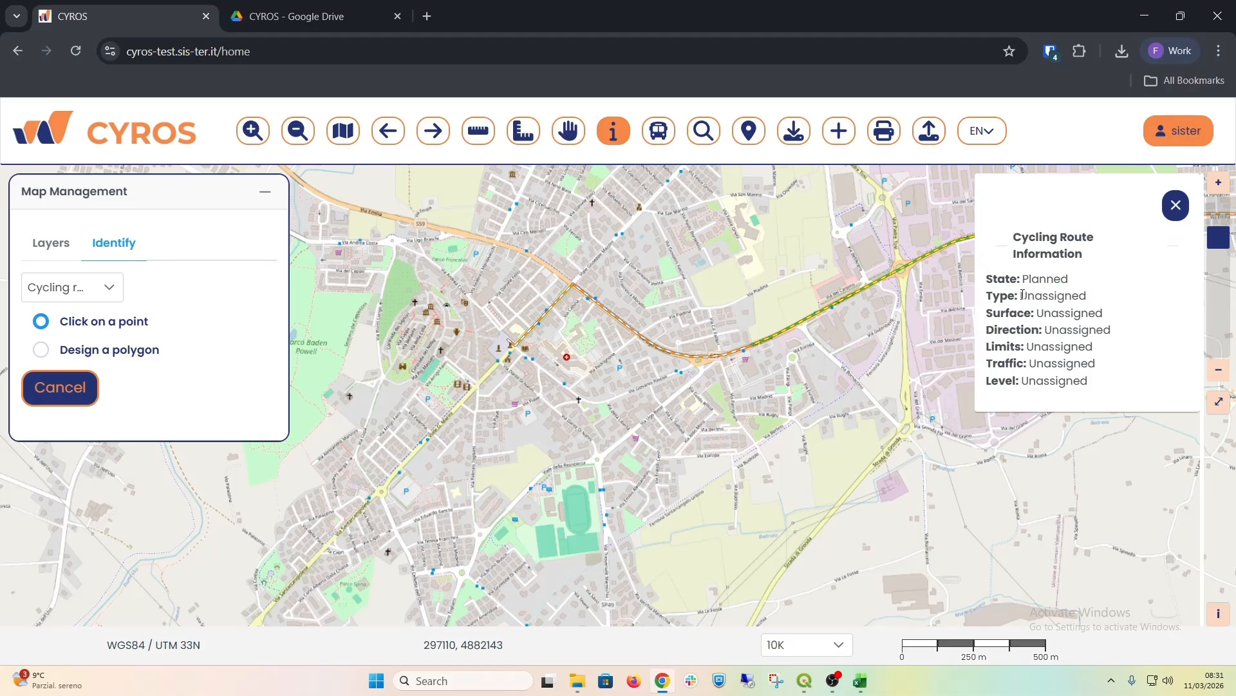
drag(1025, 293, 1138, 382)
click(1003, 279)
double_click(1003, 279)
double_click(1047, 279)
click(1176, 207)
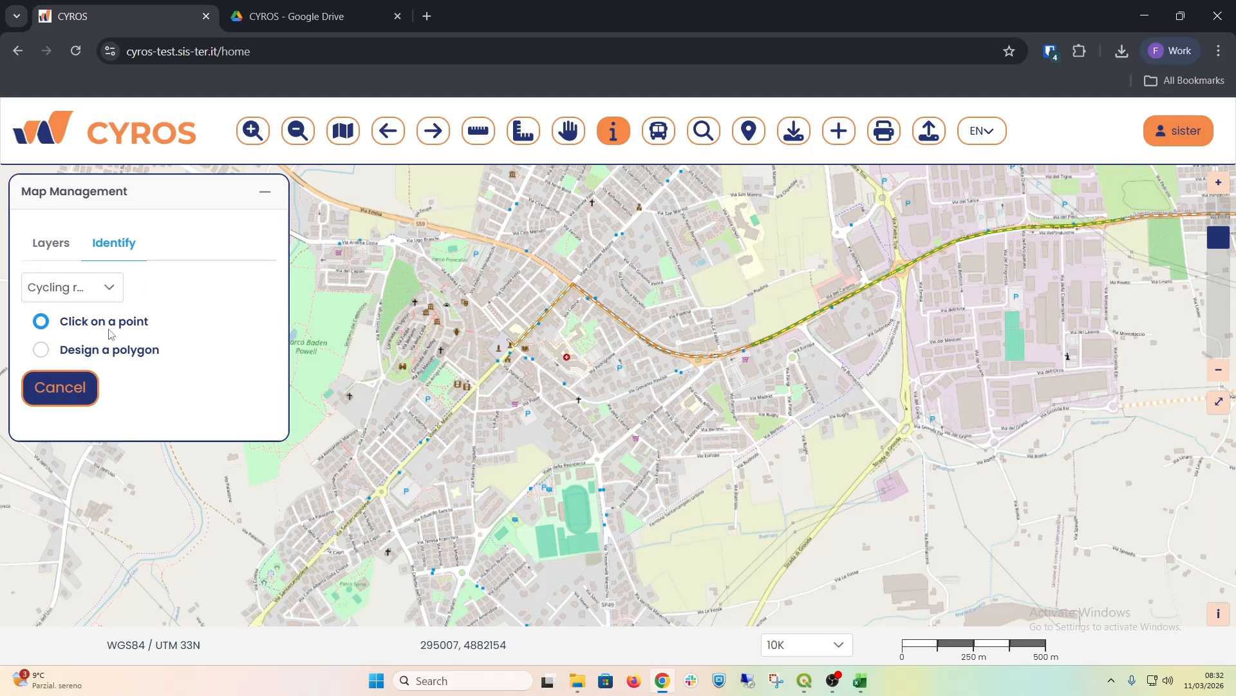